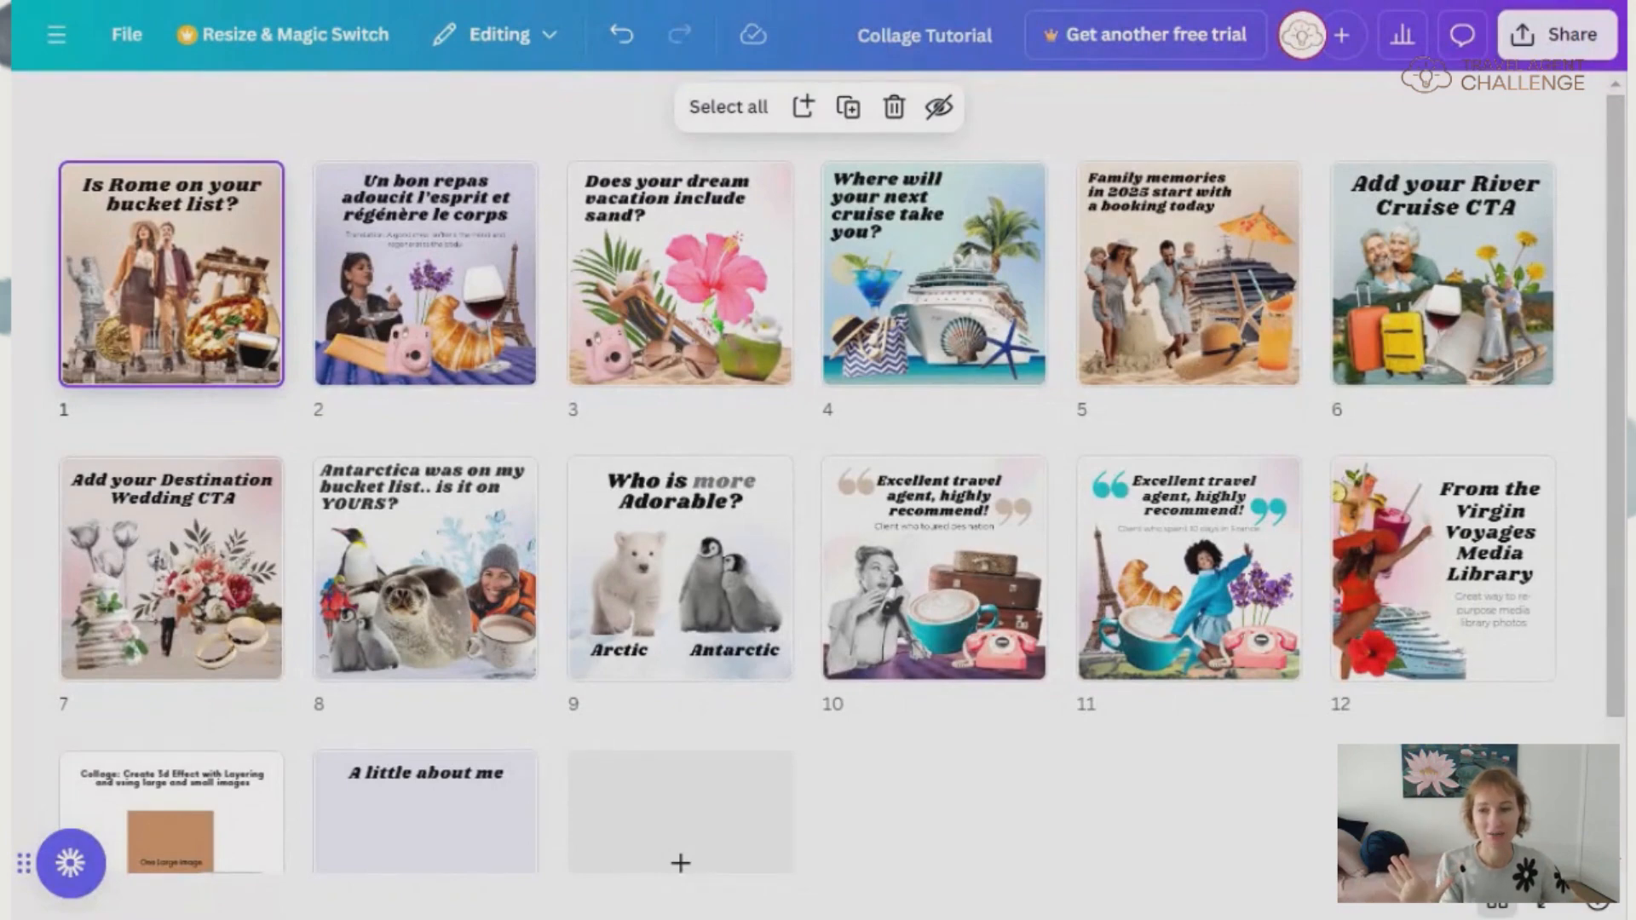
- Look through the example collages on pages 1 to 12 and the layering layout diagram on page 13
{"action": "left_click", "coordinate": [1498, 903]}
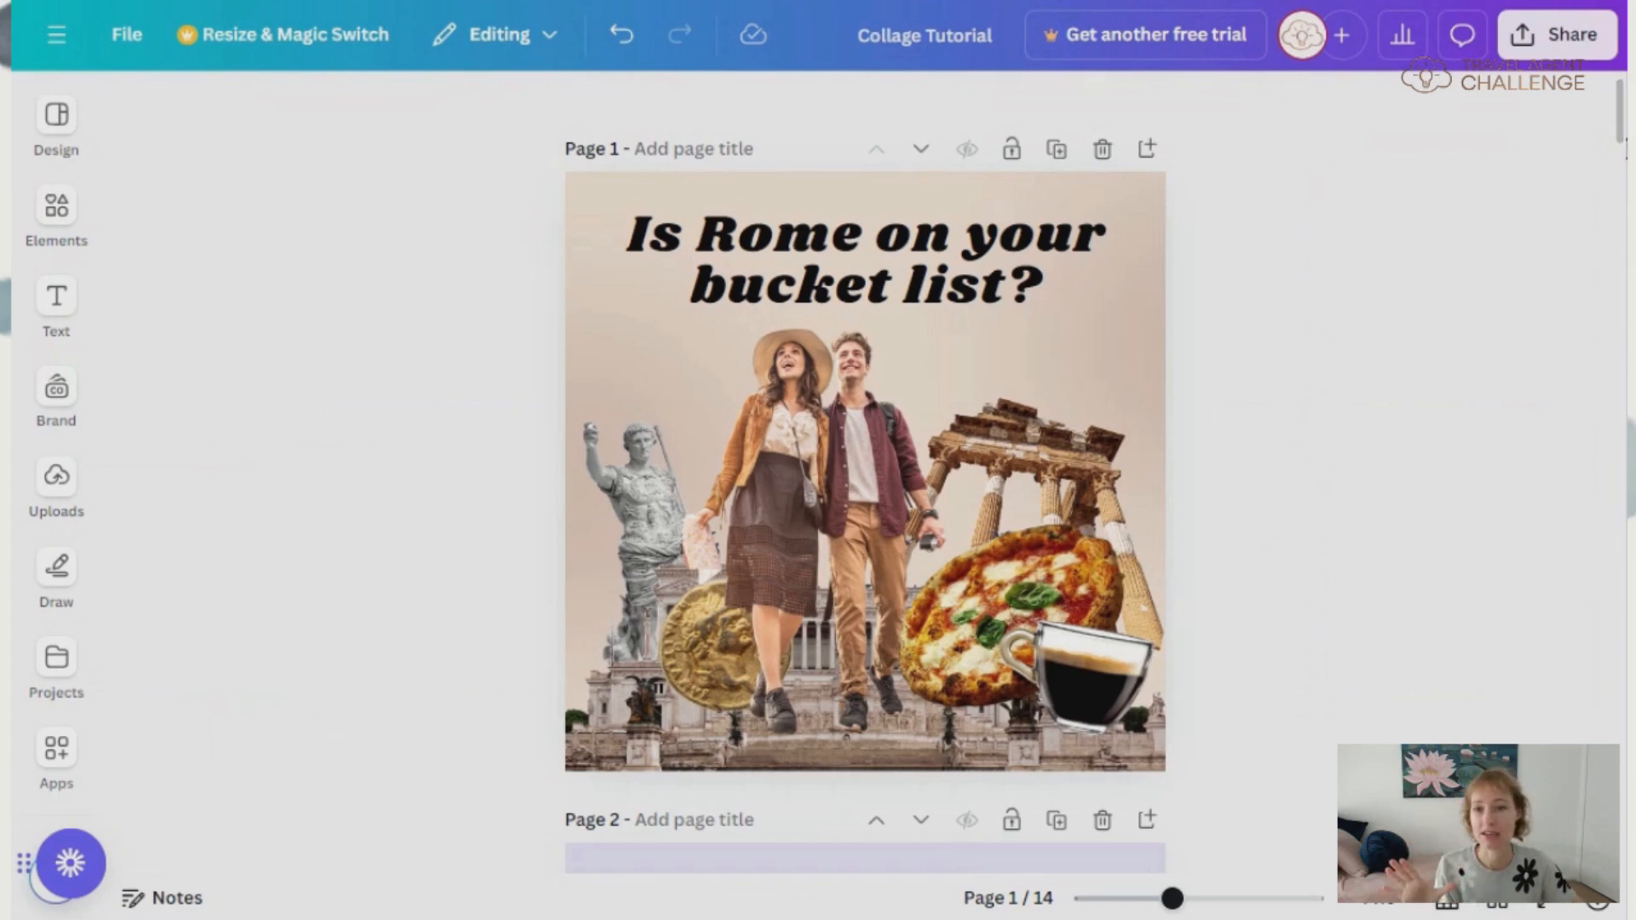
{"action": "left_click_drag", "start_coordinate": [1619, 136], "coordinate": [1619, 192]}
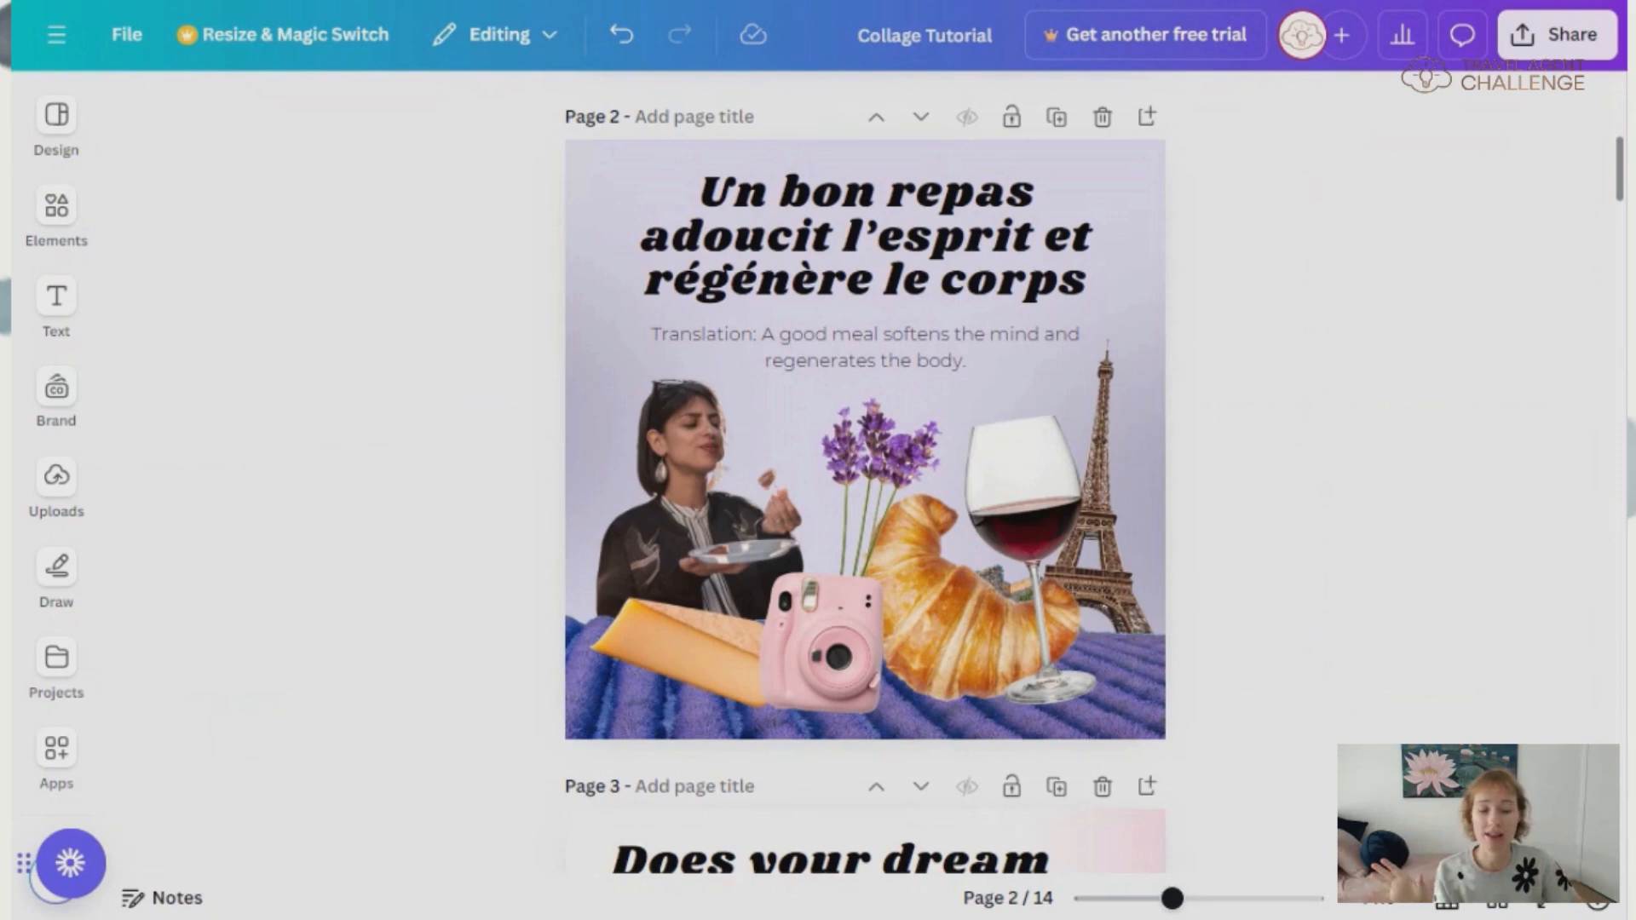
{"action": "left_click_drag", "start_coordinate": [1619, 191], "coordinate": [1621, 243]}
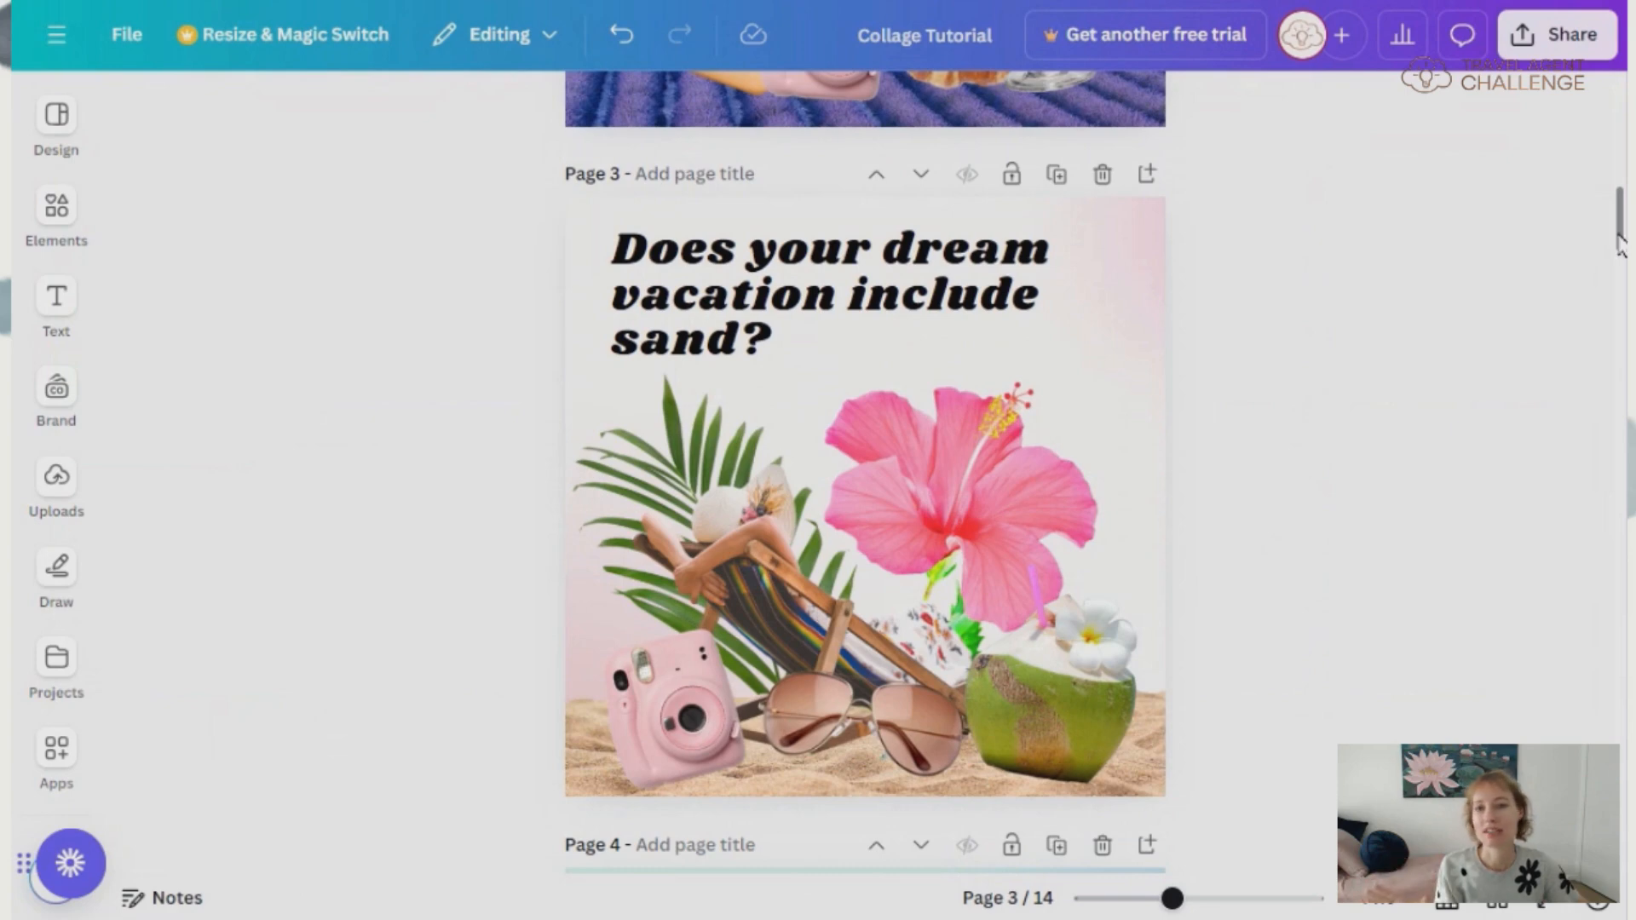
{"action": "left_click_drag", "start_coordinate": [1620, 243], "coordinate": [1621, 298]}
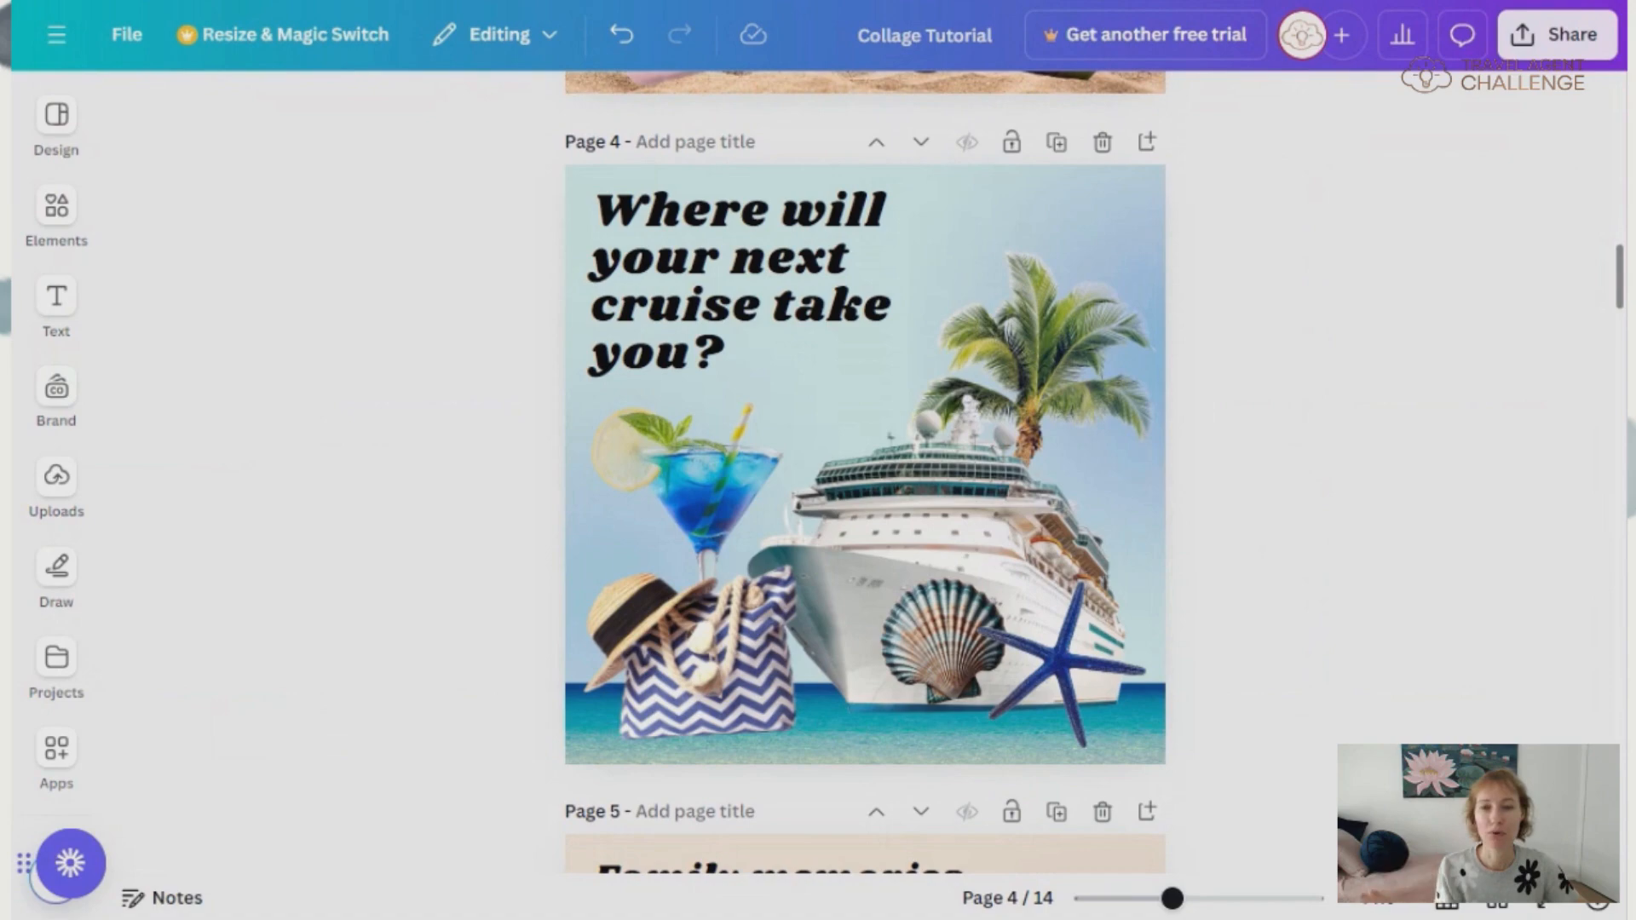
{"action": "scroll", "coordinate": [1621, 324], "scroll_direction": "down", "scroll_amount": 3}
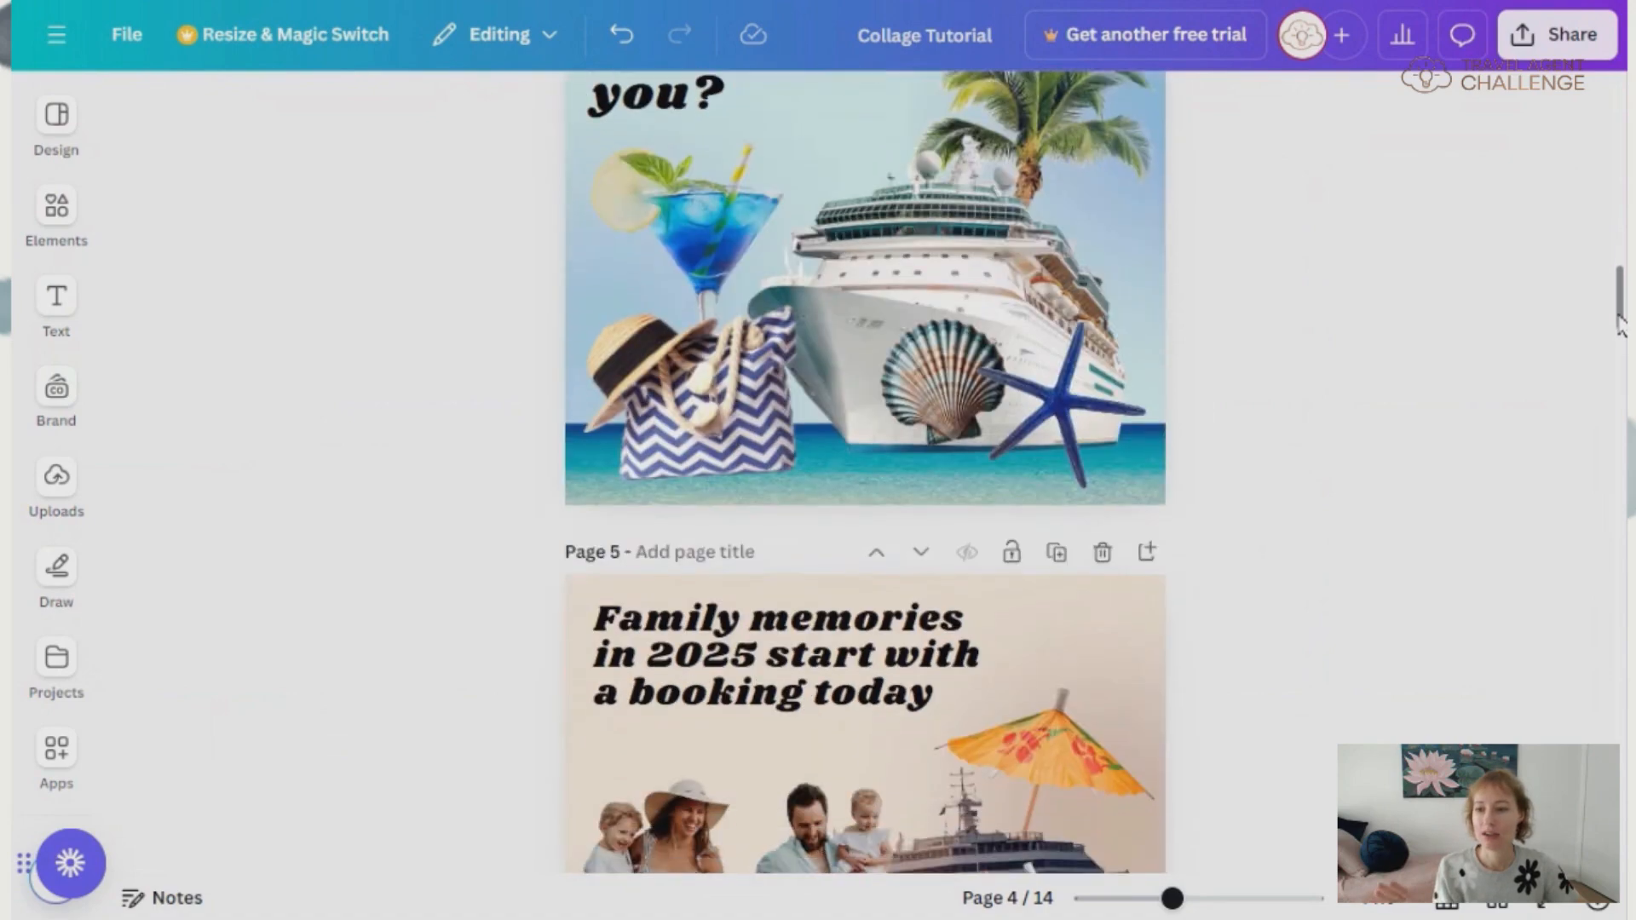
{"action": "left_click_drag", "start_coordinate": [1622, 323], "coordinate": [1621, 353]}
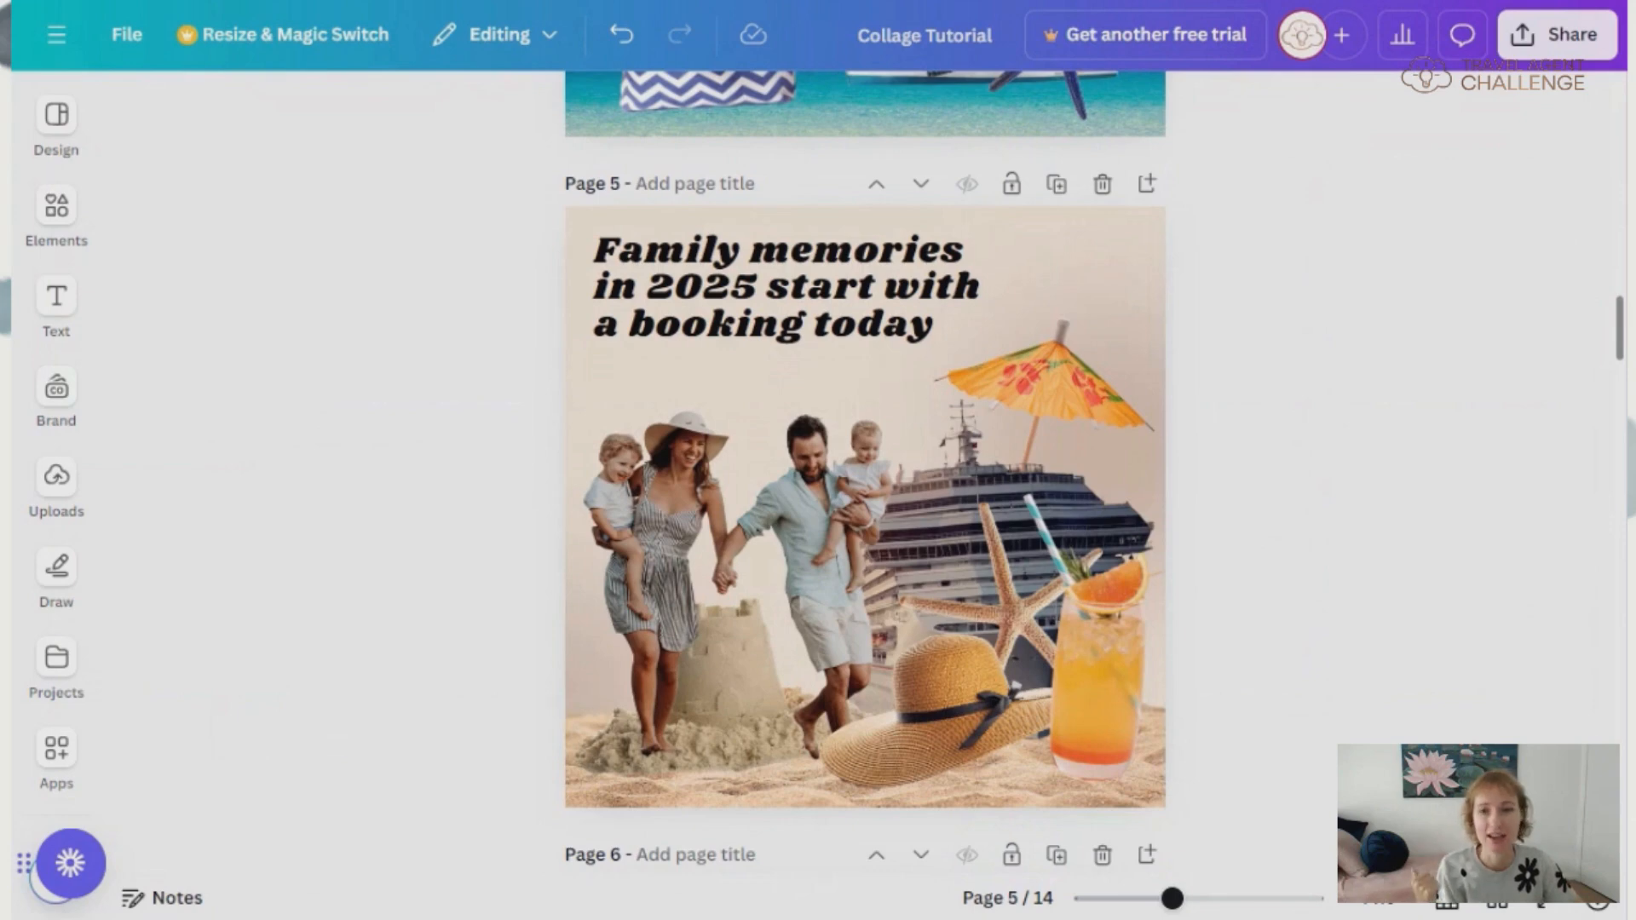
{"action": "left_click_drag", "start_coordinate": [1621, 354], "coordinate": [1622, 416]}
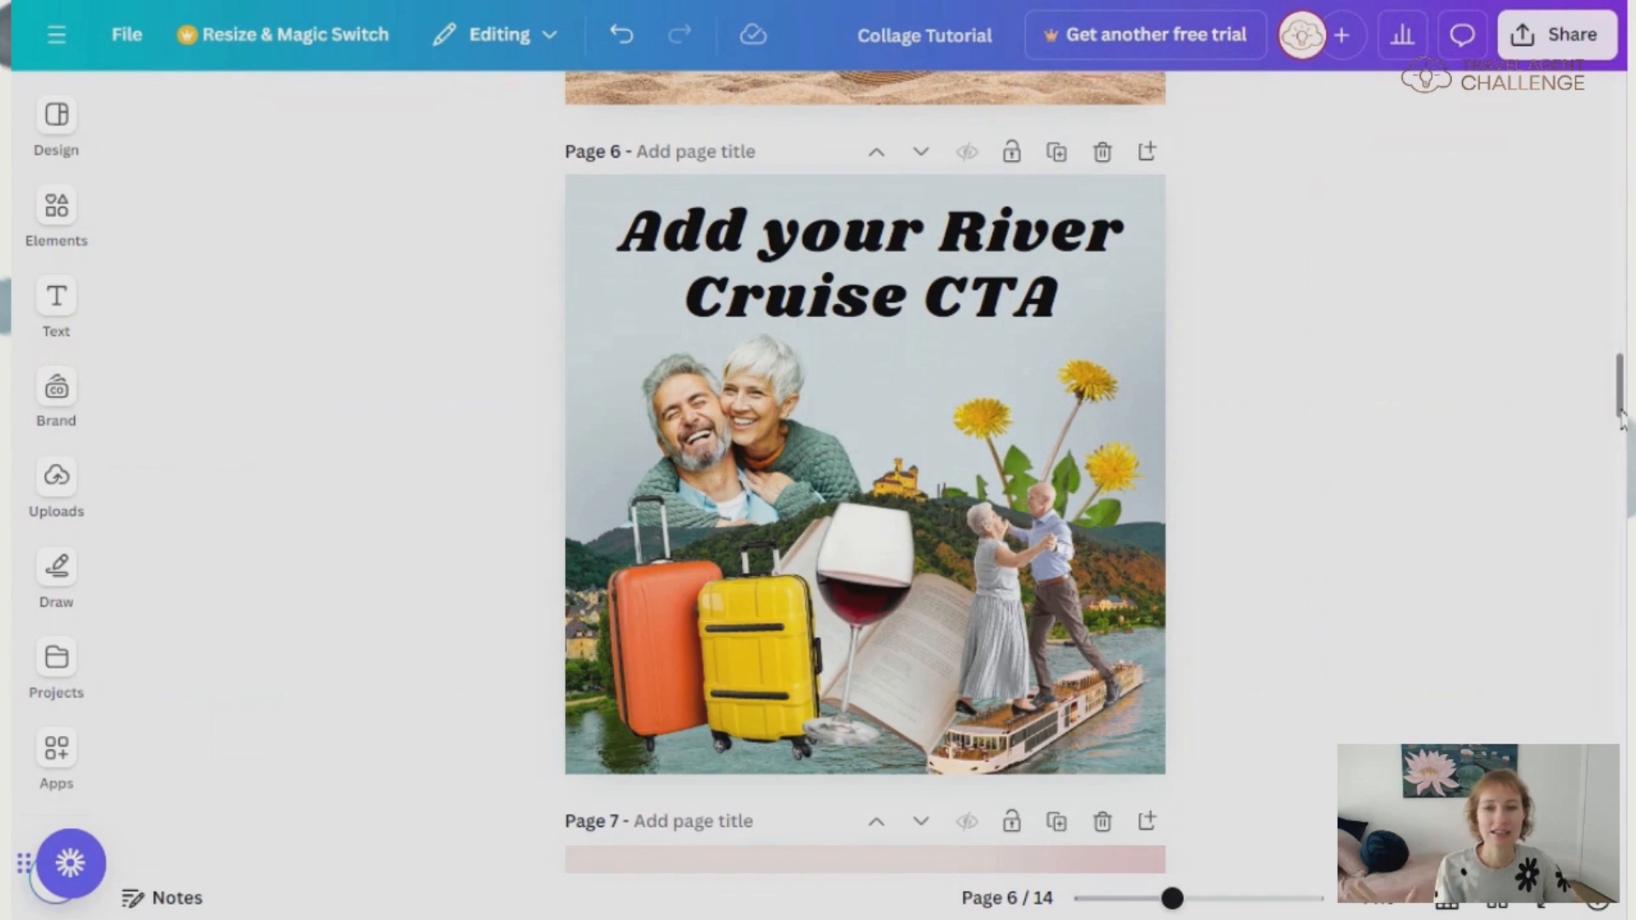
{"action": "left_click_drag", "start_coordinate": [1621, 398], "coordinate": [1622, 469]}
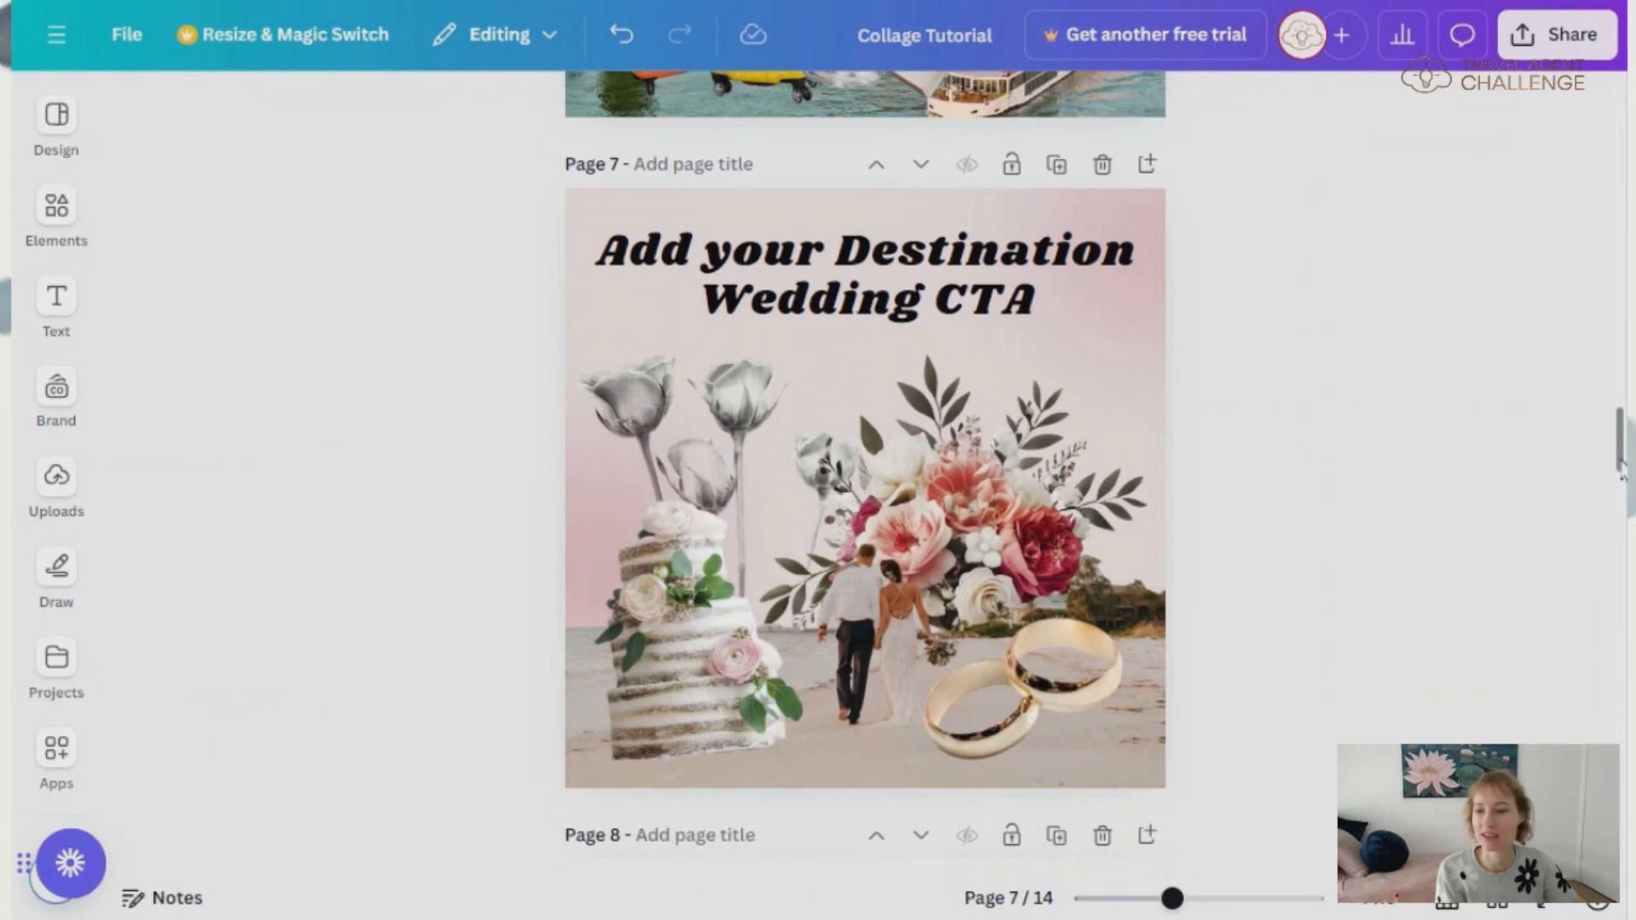
{"action": "scroll", "coordinate": [865, 469], "scroll_direction": "down", "scroll_amount": 6}
{"action": "scroll", "coordinate": [865, 469], "scroll_direction": "down", "scroll_amount": 1}
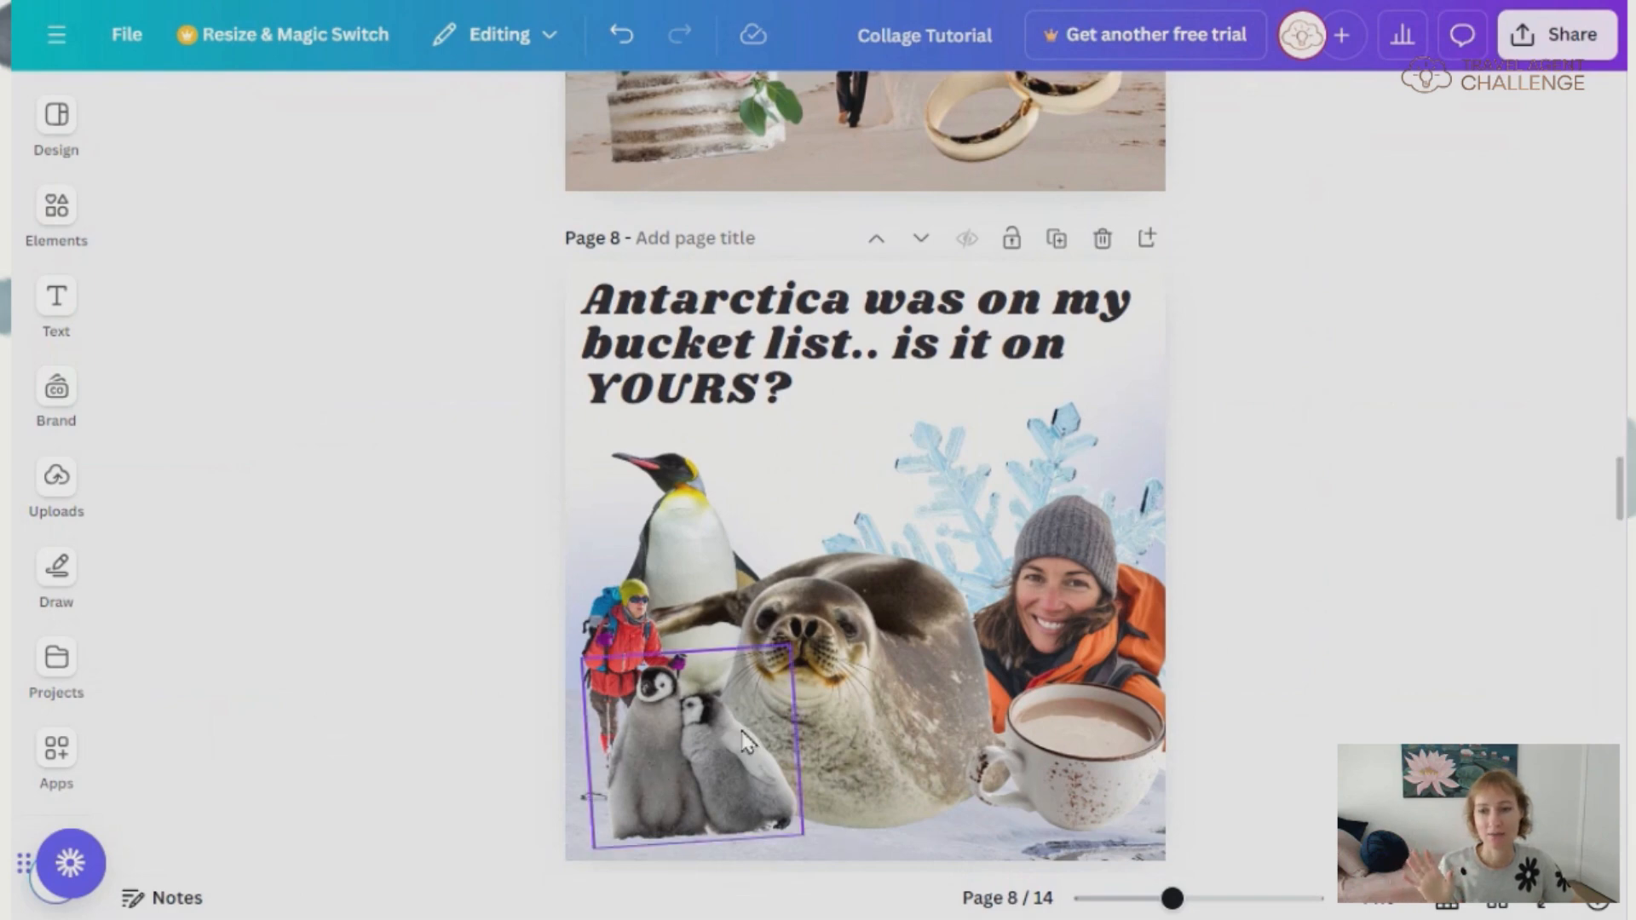
{"action": "left_click_drag", "start_coordinate": [1621, 503], "coordinate": [1621, 562]}
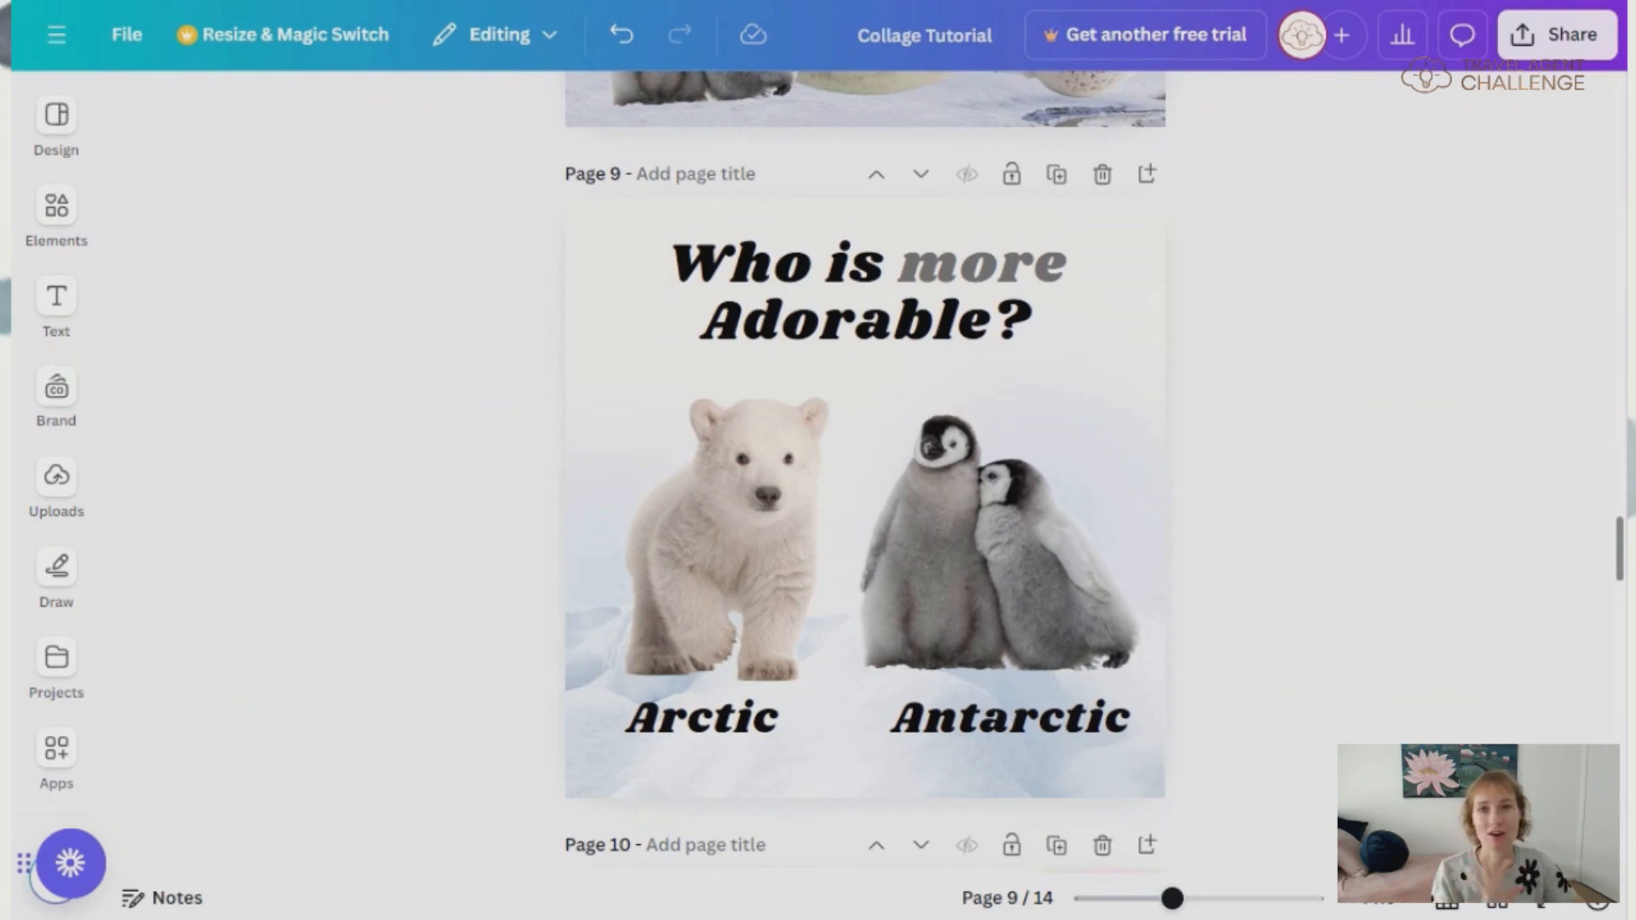
{"action": "scroll", "coordinate": [1621, 620], "scroll_direction": "down", "scroll_amount": 8}
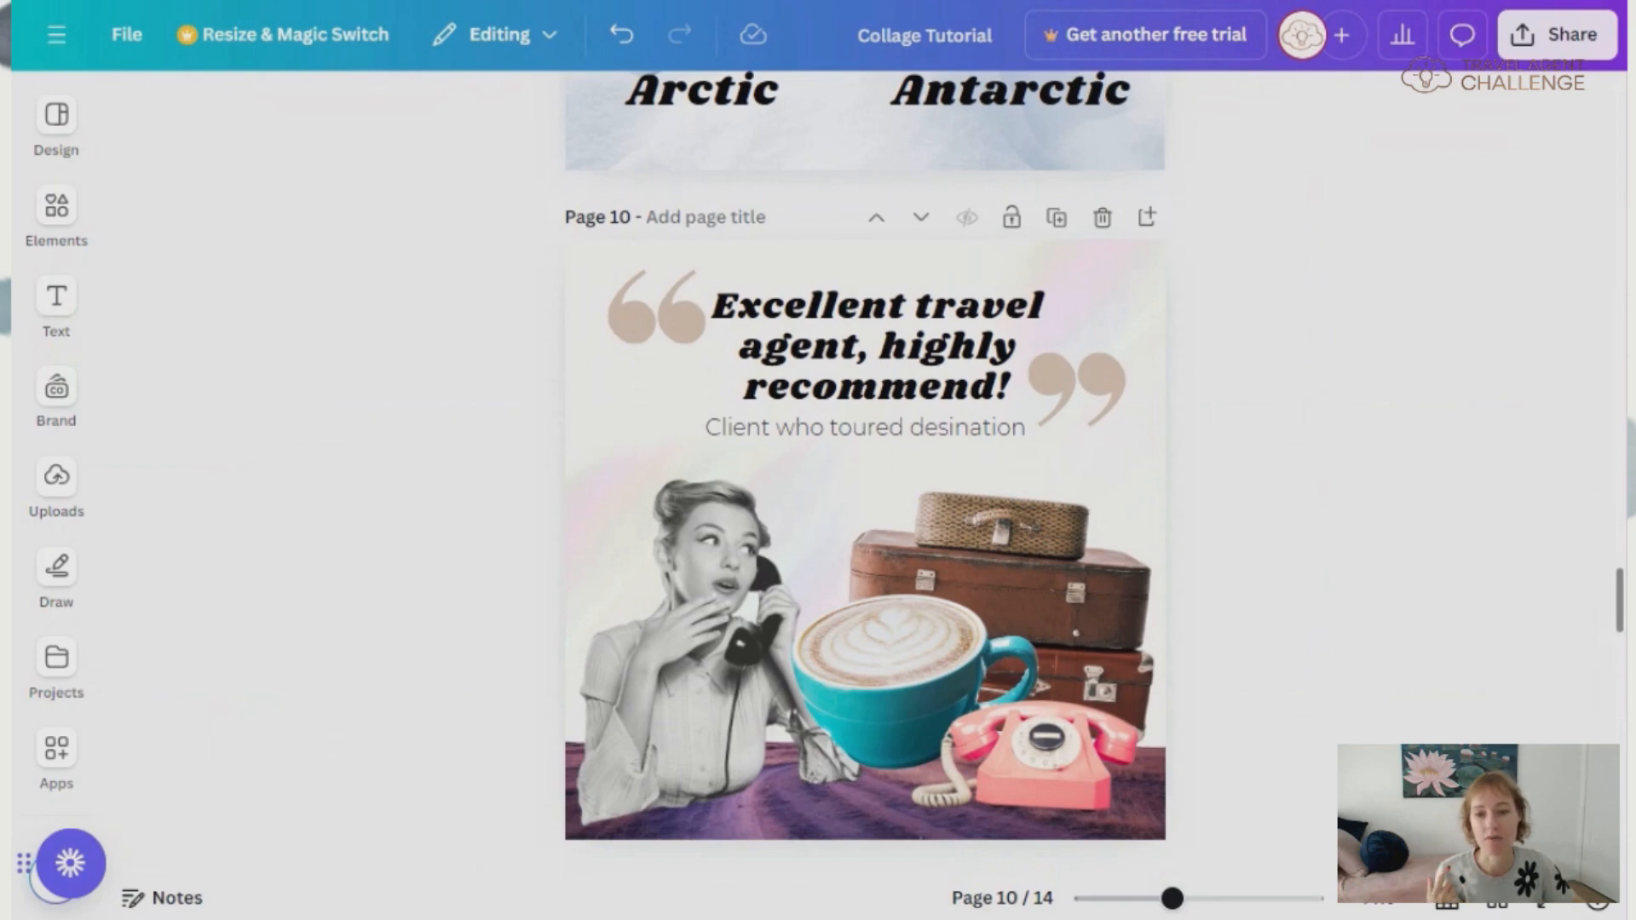
{"action": "left_click_drag", "start_coordinate": [1622, 627], "coordinate": [1625, 685]}
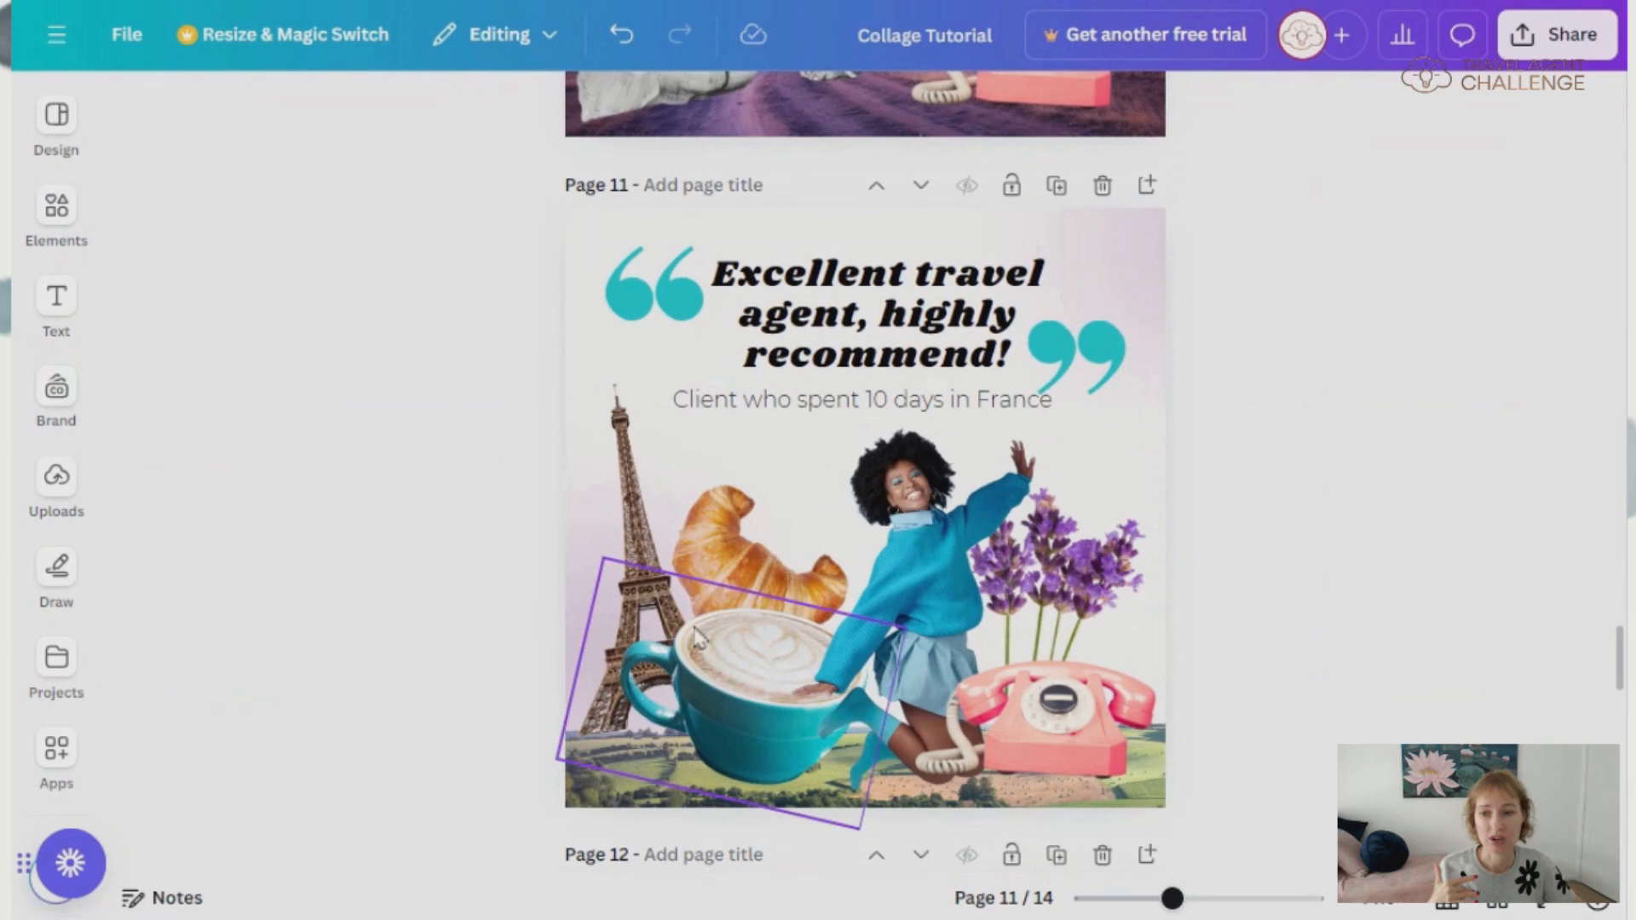
{"action": "left_click_drag", "start_coordinate": [1620, 664], "coordinate": [1621, 733]}
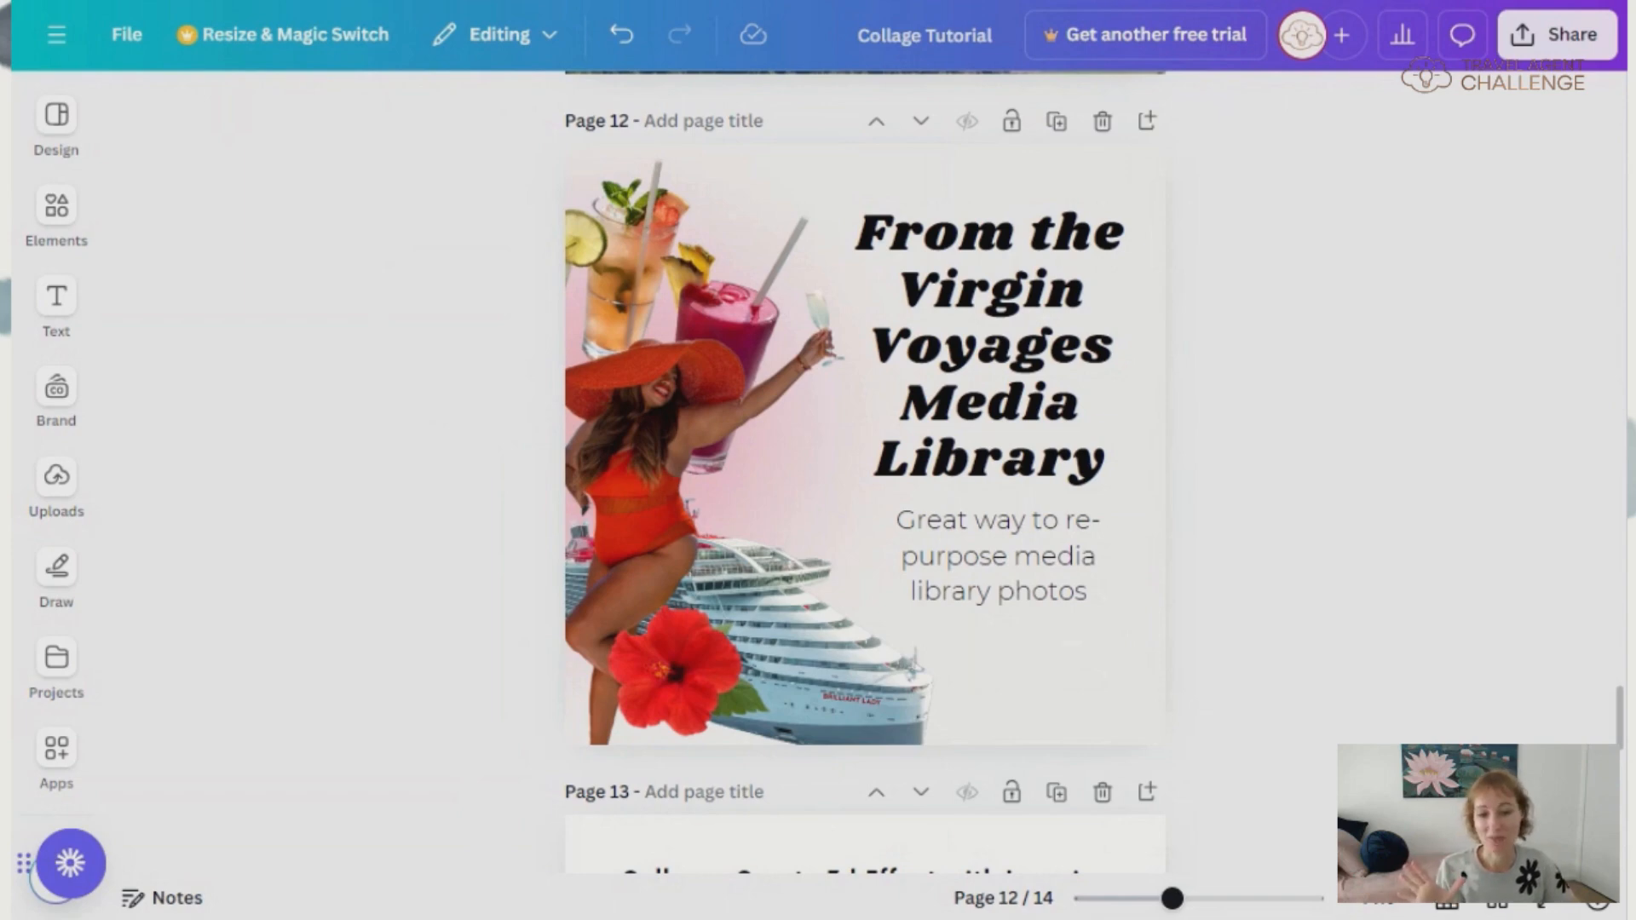
{"action": "scroll", "coordinate": [1357, 629], "scroll_direction": "down", "scroll_amount": 5}
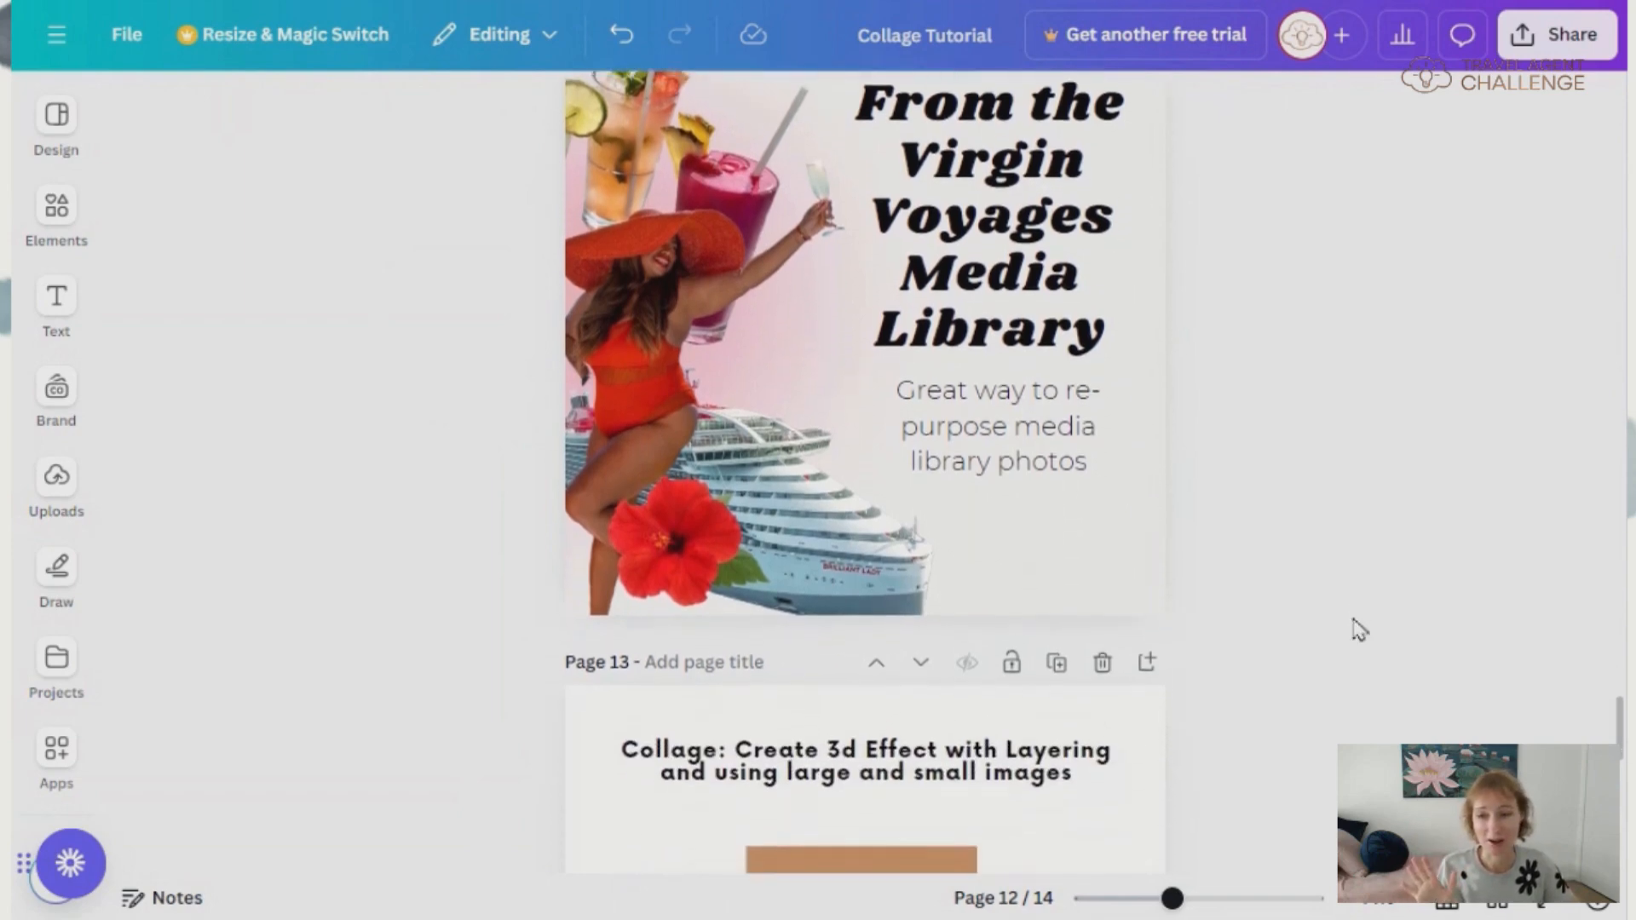
{"action": "scroll", "coordinate": [1385, 606], "scroll_direction": "down", "scroll_amount": 1}
{"action": "scroll", "coordinate": [1385, 611], "scroll_direction": "down", "scroll_amount": 1}
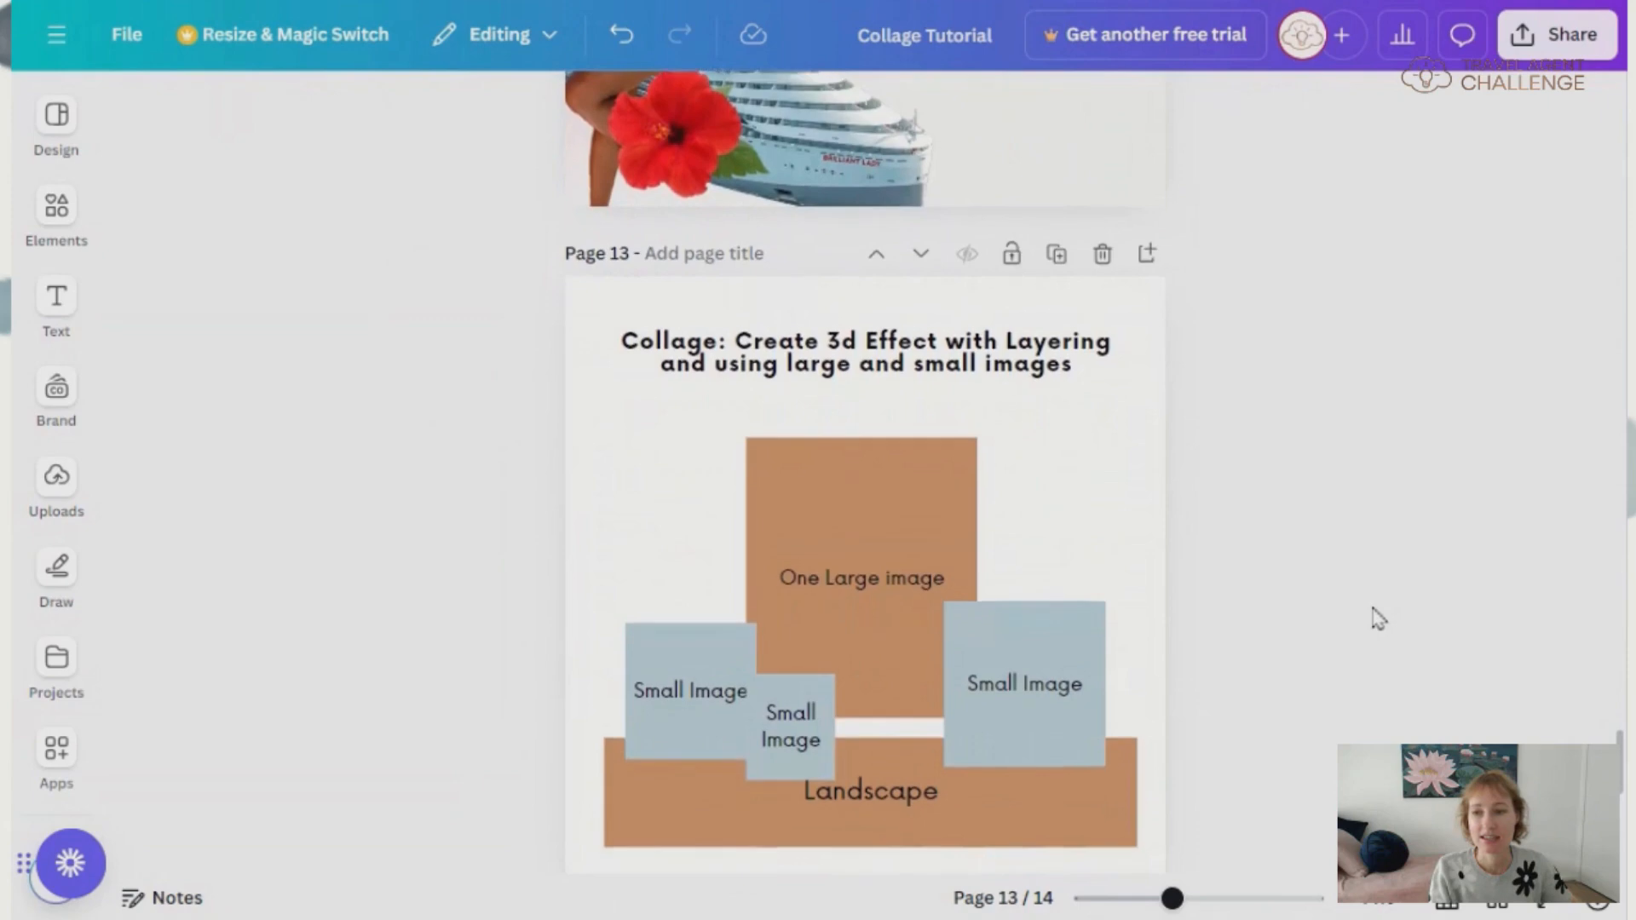
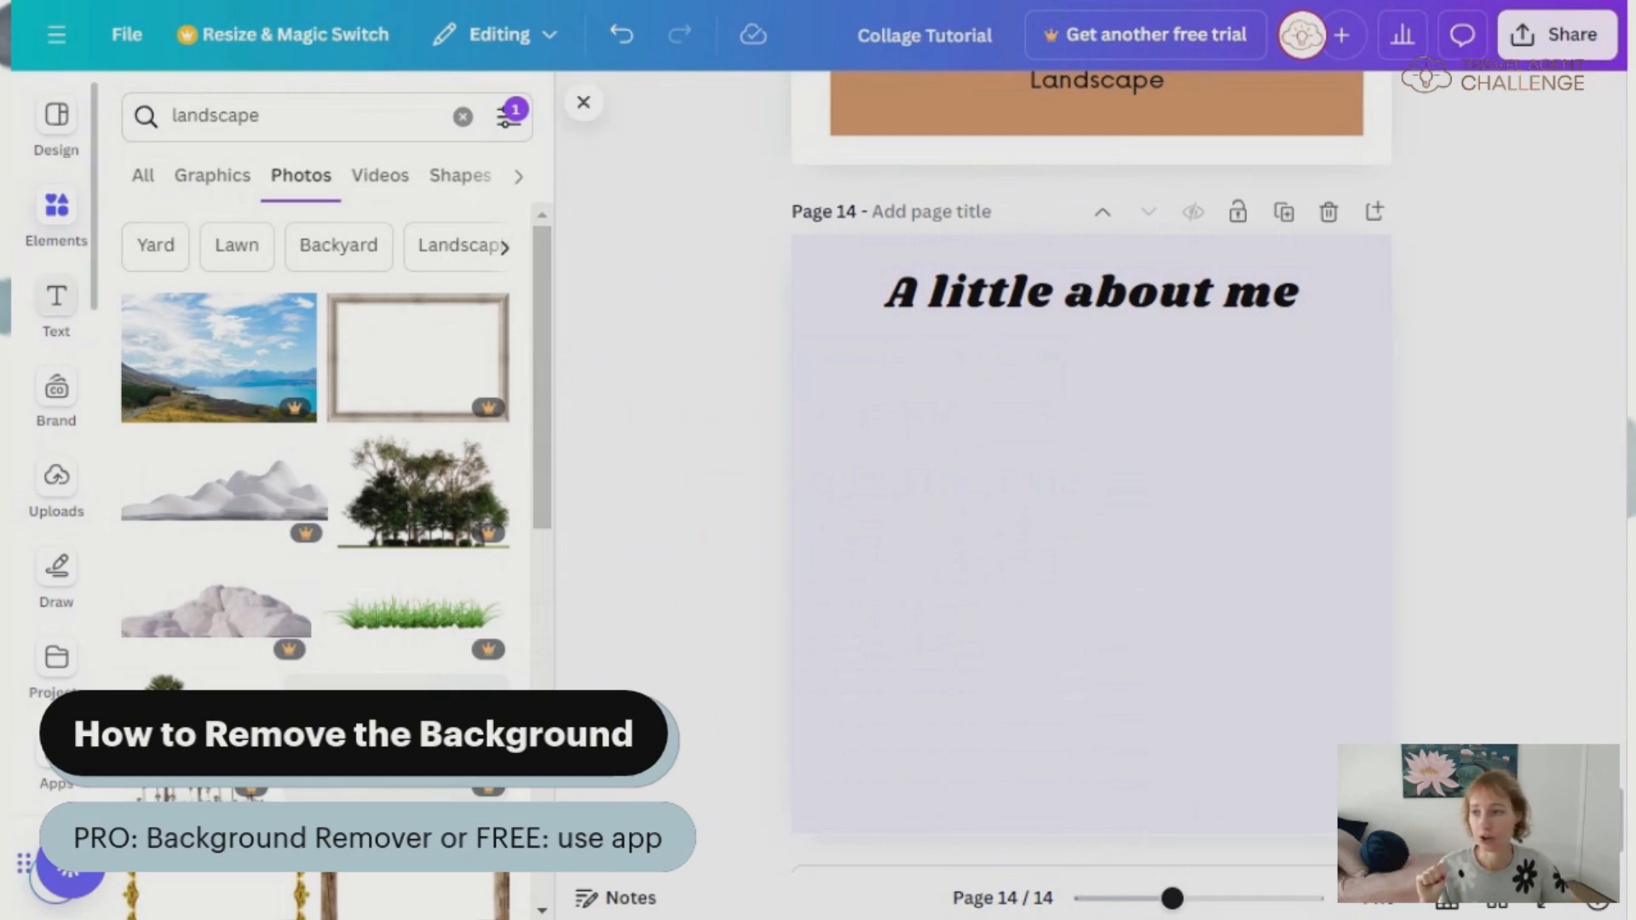
- Place the uploaded full-length photo of the woman with raised arms on page 14, and delete it again
{"action": "left_click", "coordinate": [58, 479]}
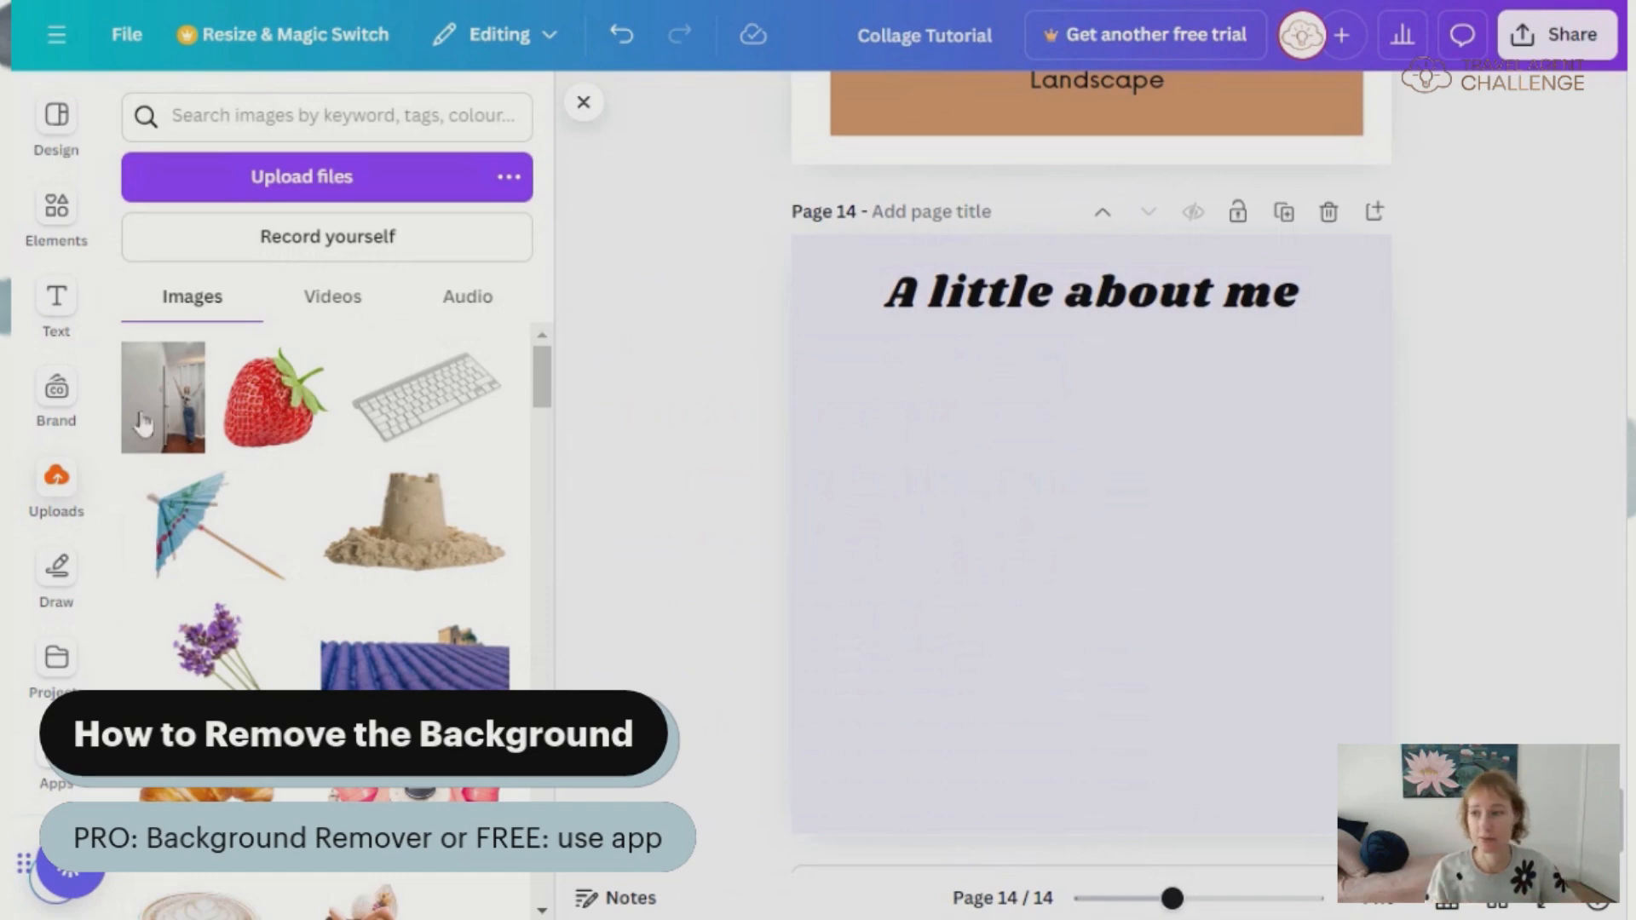
{"action": "mouse_move", "coordinate": [170, 426]}
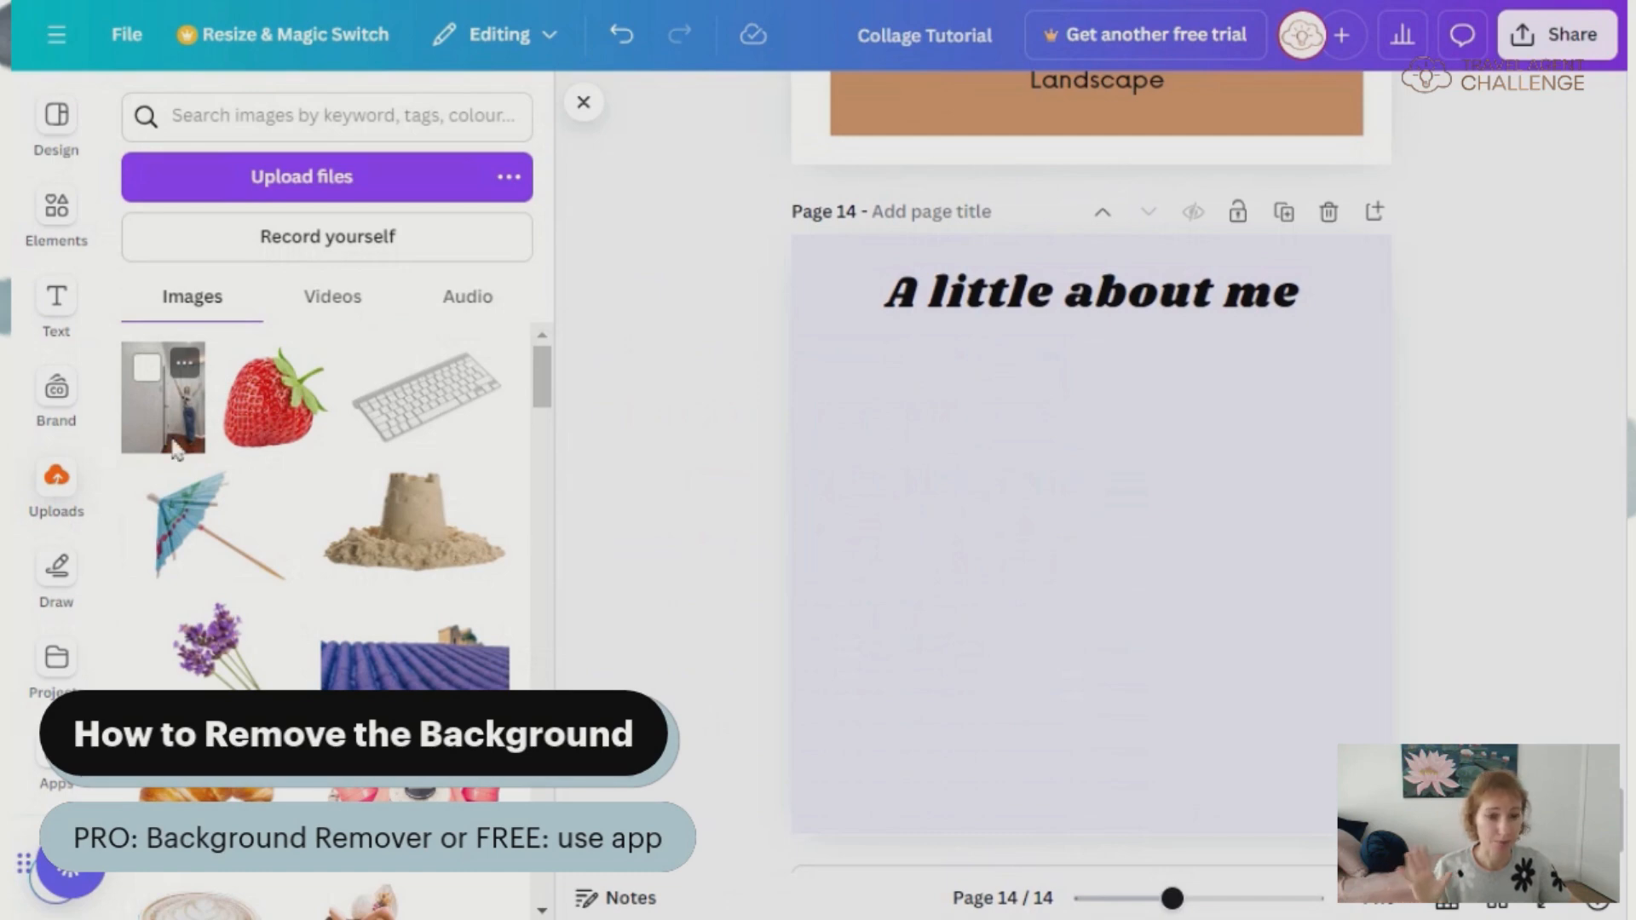
{"action": "left_click", "coordinate": [171, 413]}
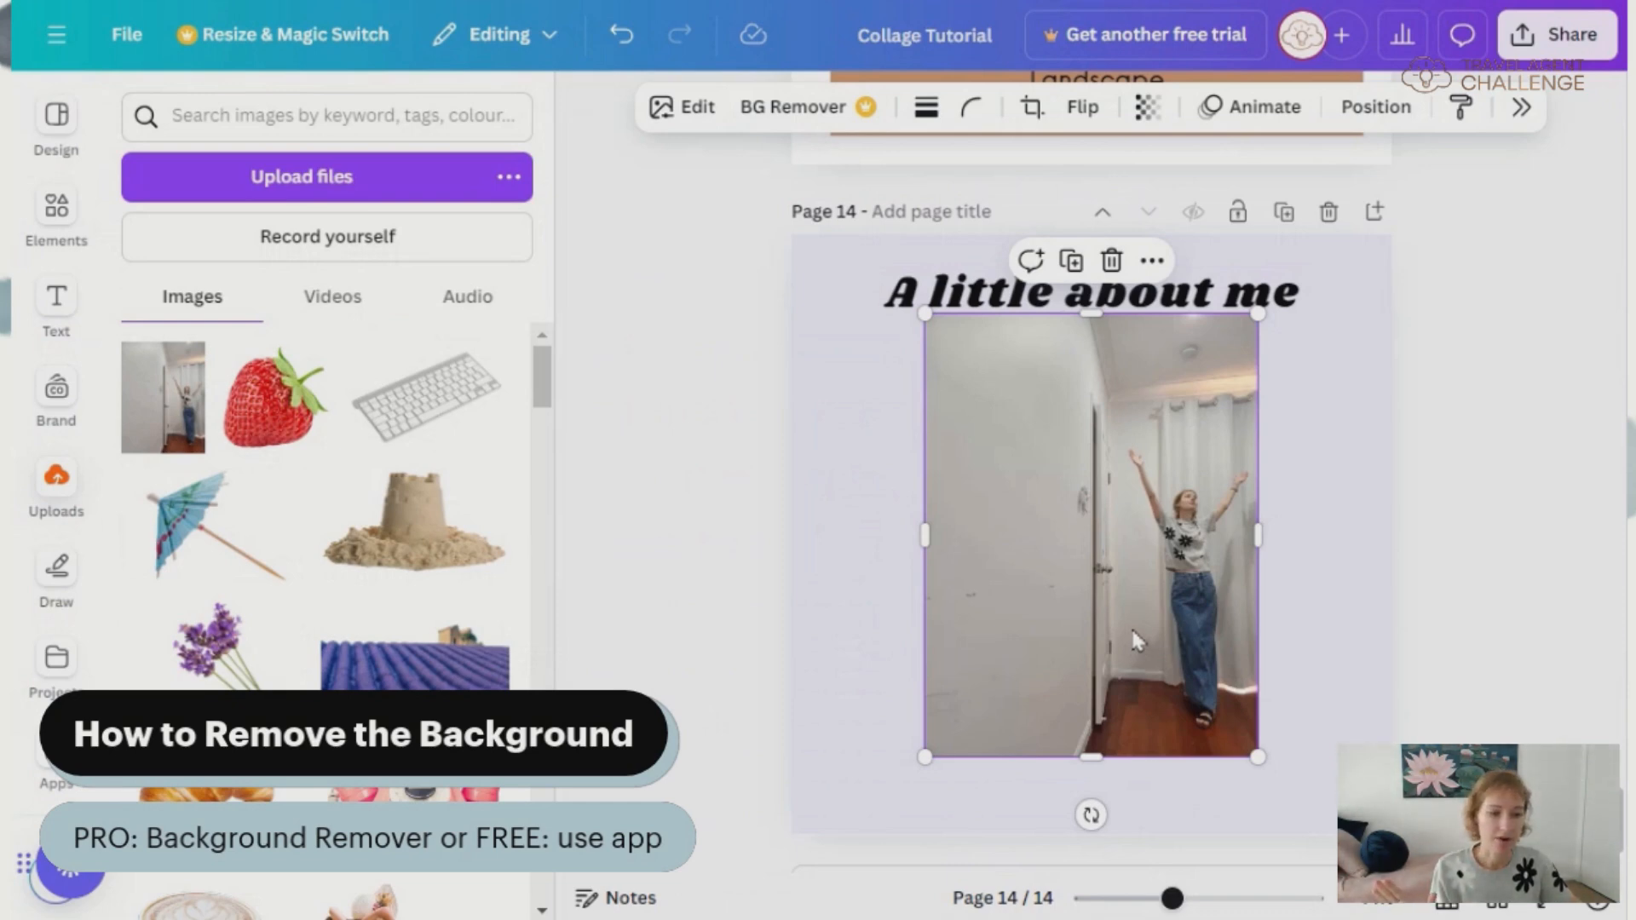
{"action": "left_click", "coordinate": [1112, 261]}
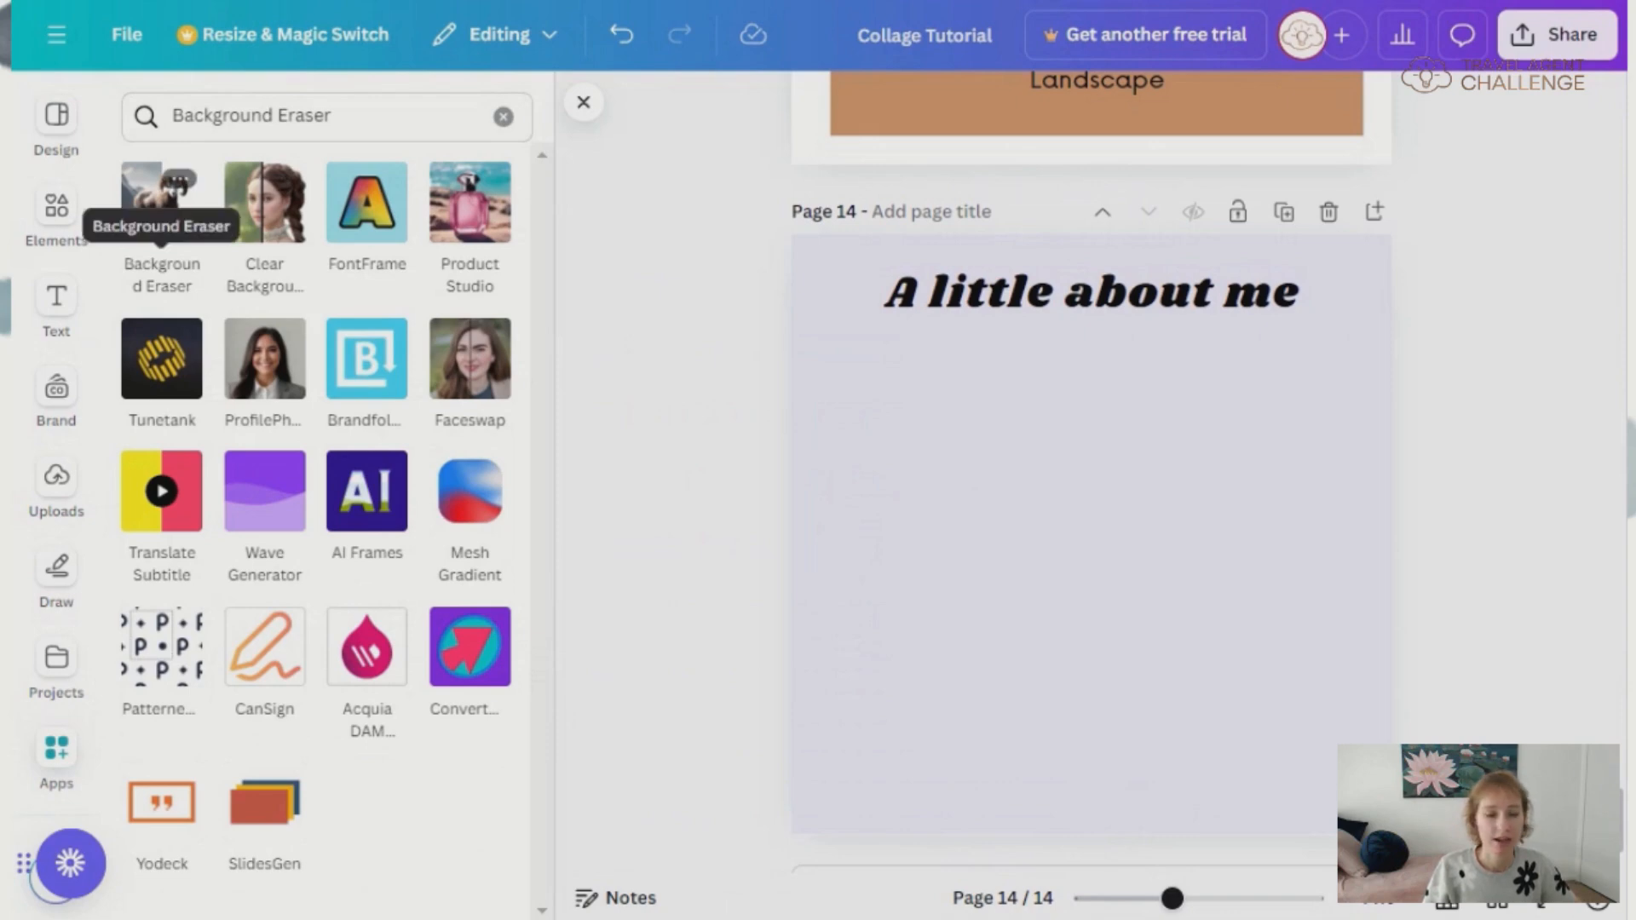
- Remove the woman photo's background with the Background Eraser app, then enlarge the cut-out and place it on the right of page 14
{"action": "left_click", "coordinate": [160, 195]}
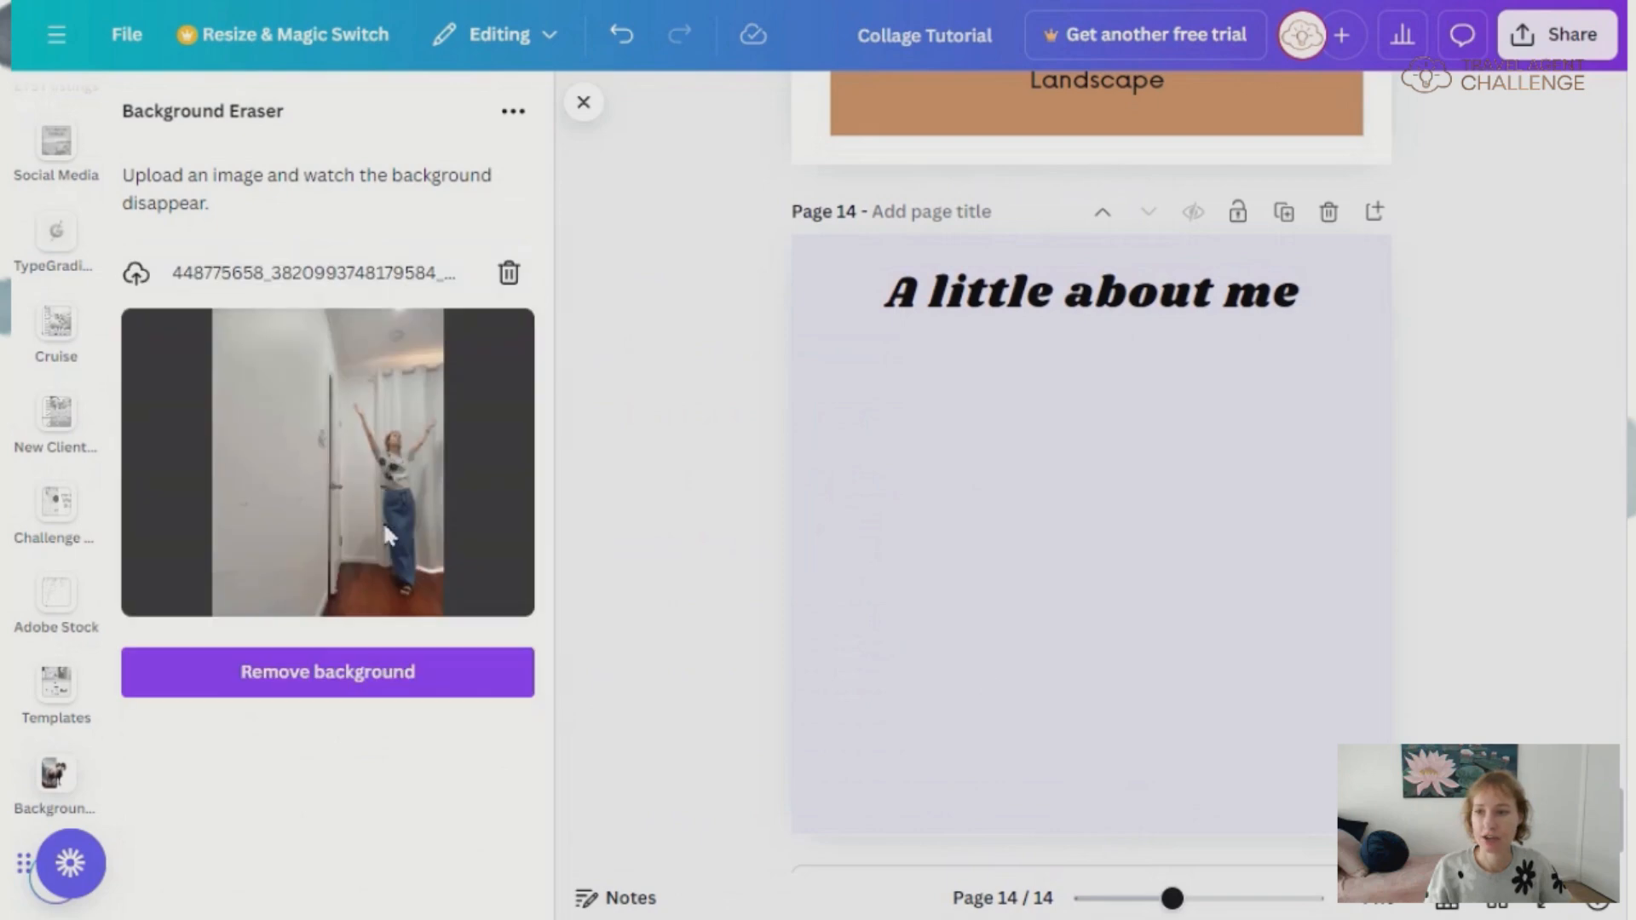
{"action": "left_click", "coordinate": [373, 689]}
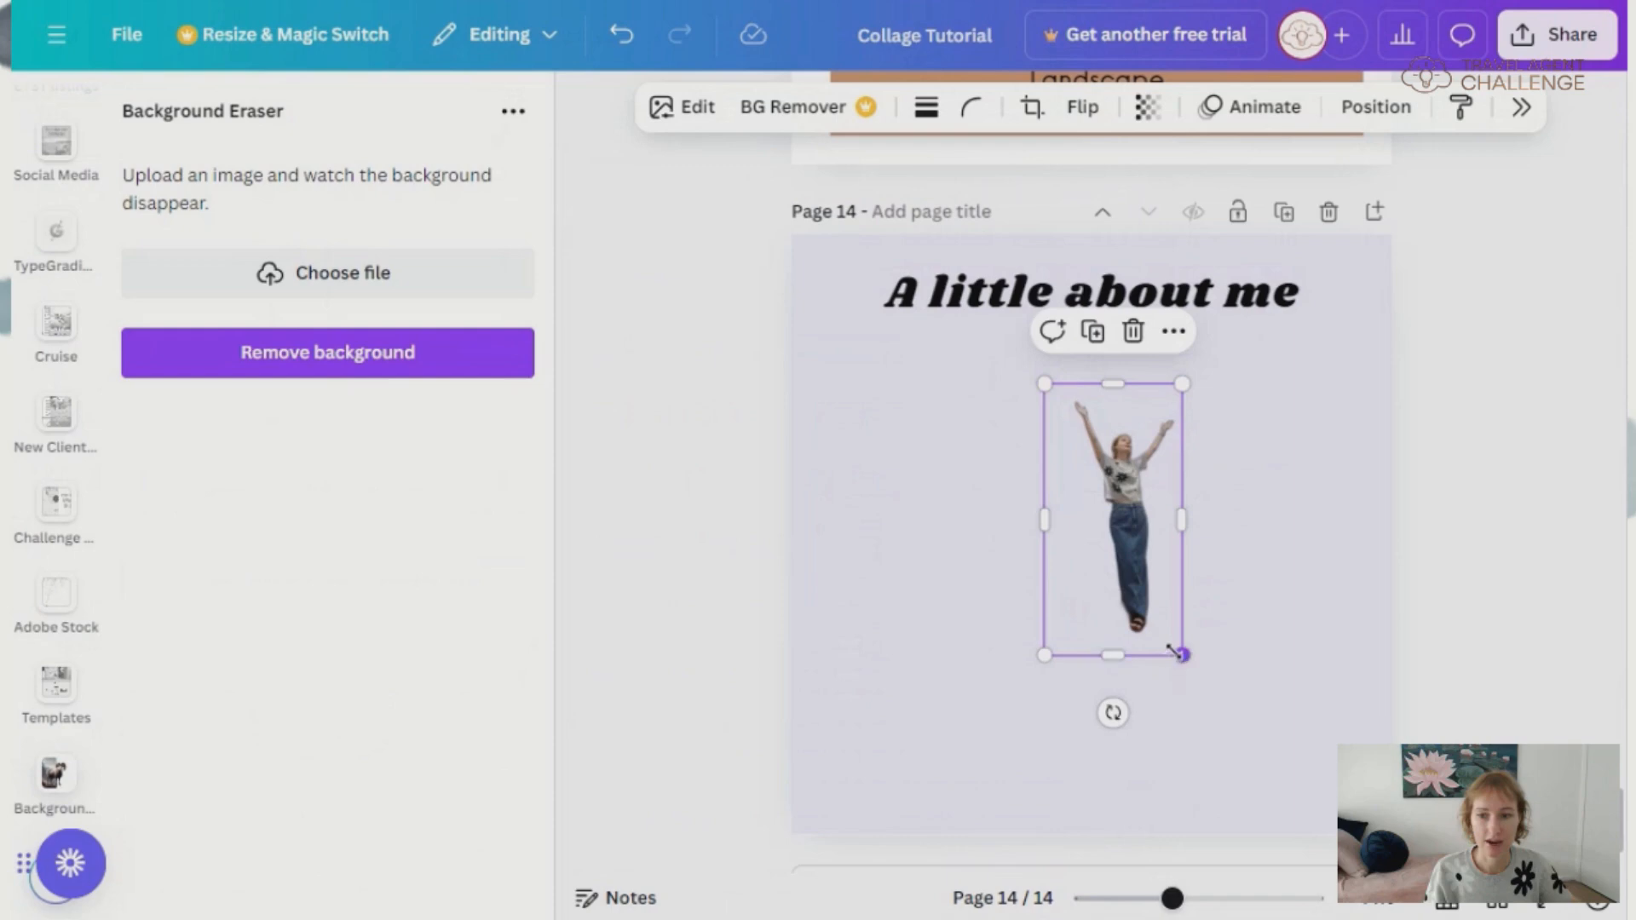
{"action": "left_click_drag", "start_coordinate": [1178, 656], "coordinate": [1232, 750]}
{"action": "left_click_drag", "start_coordinate": [1178, 669], "coordinate": [1296, 647]}
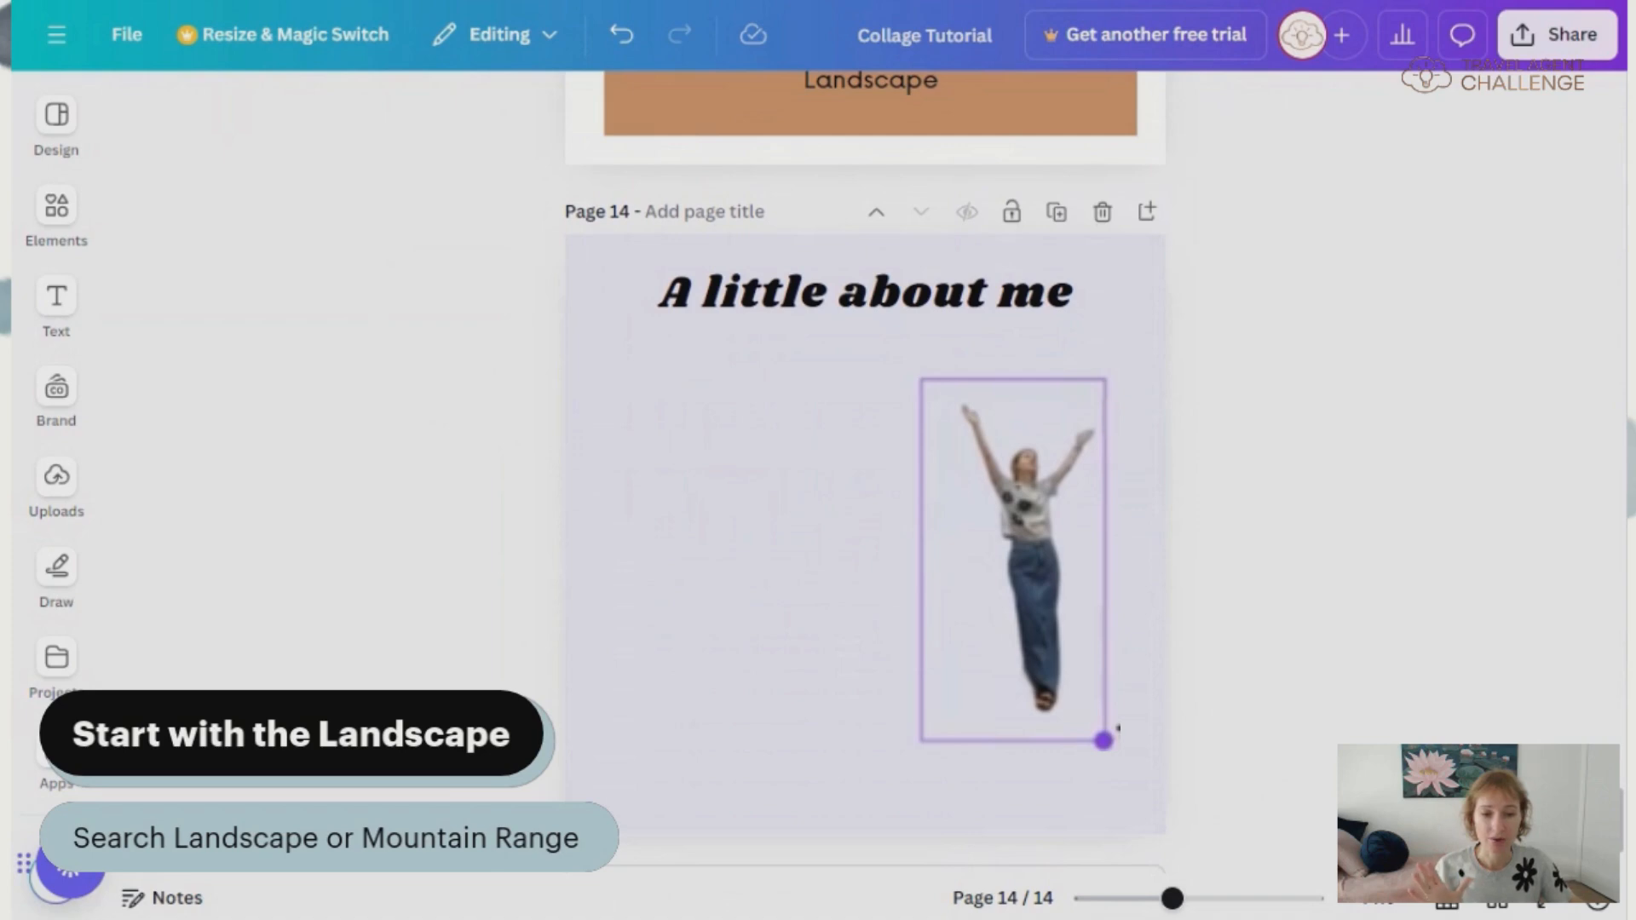
- Replace the photo search in the elements library with "landscape"
{"action": "left_click", "coordinate": [57, 206]}
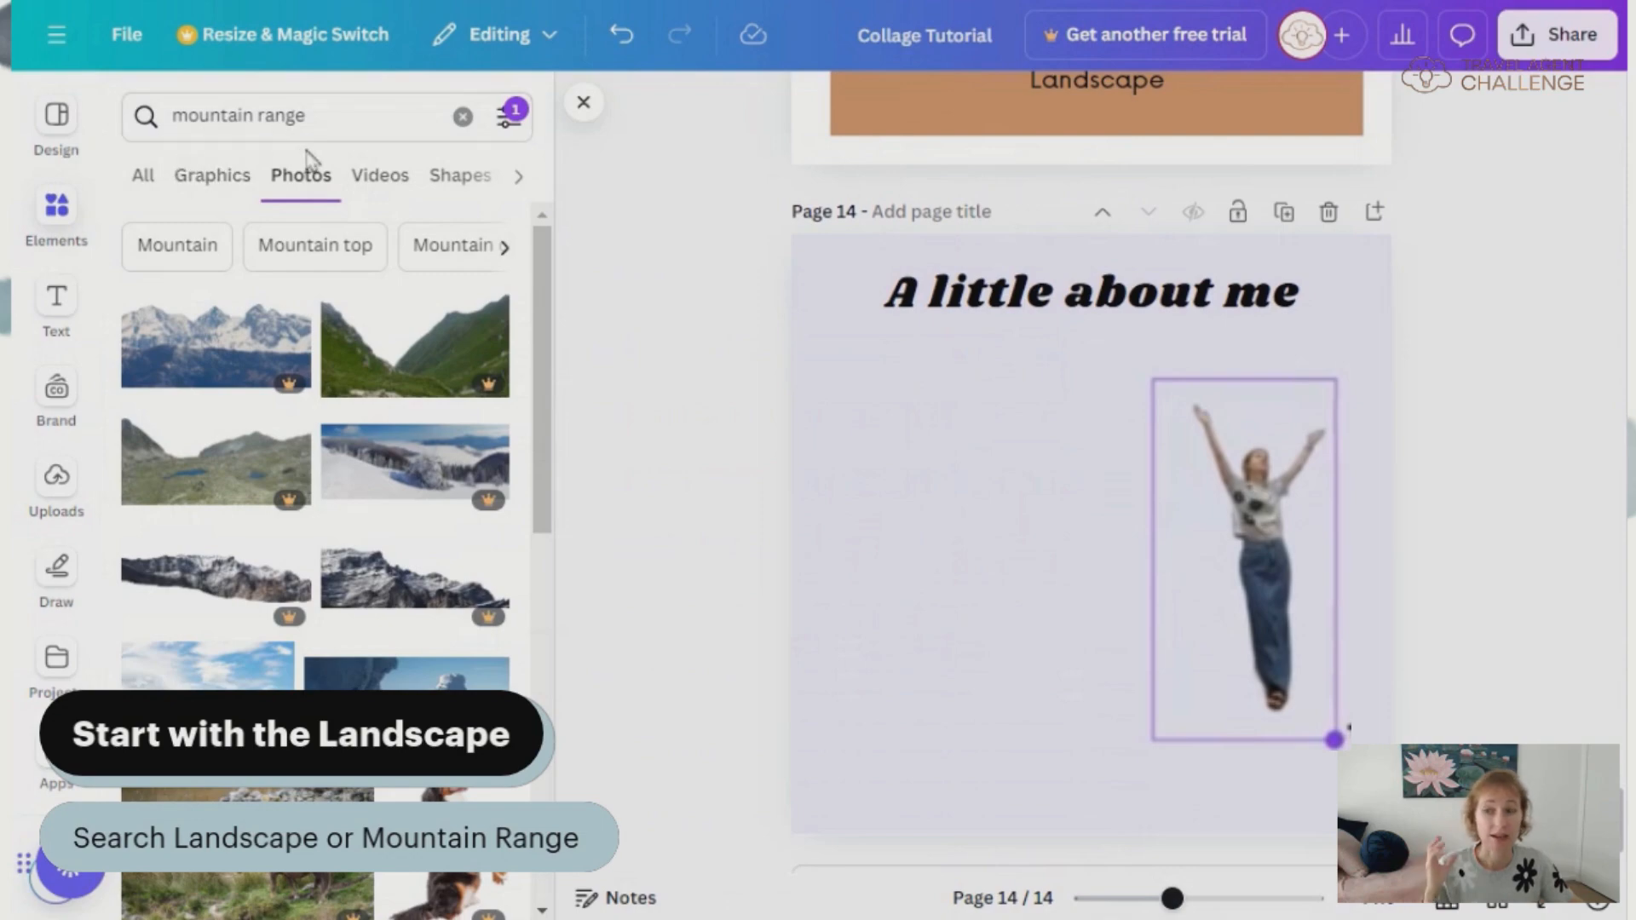
{"action": "left_click", "coordinate": [332, 114]}
{"action": "key", "text": "BackSpace"}
{"action": "key", "text": "BackSpace"}
{"action": "key", "text": "BackSpace"}
{"action": "key", "text": "BackSpace"}
{"action": "key", "text": "BackSpace"}
{"action": "key", "text": "BackSpace"}
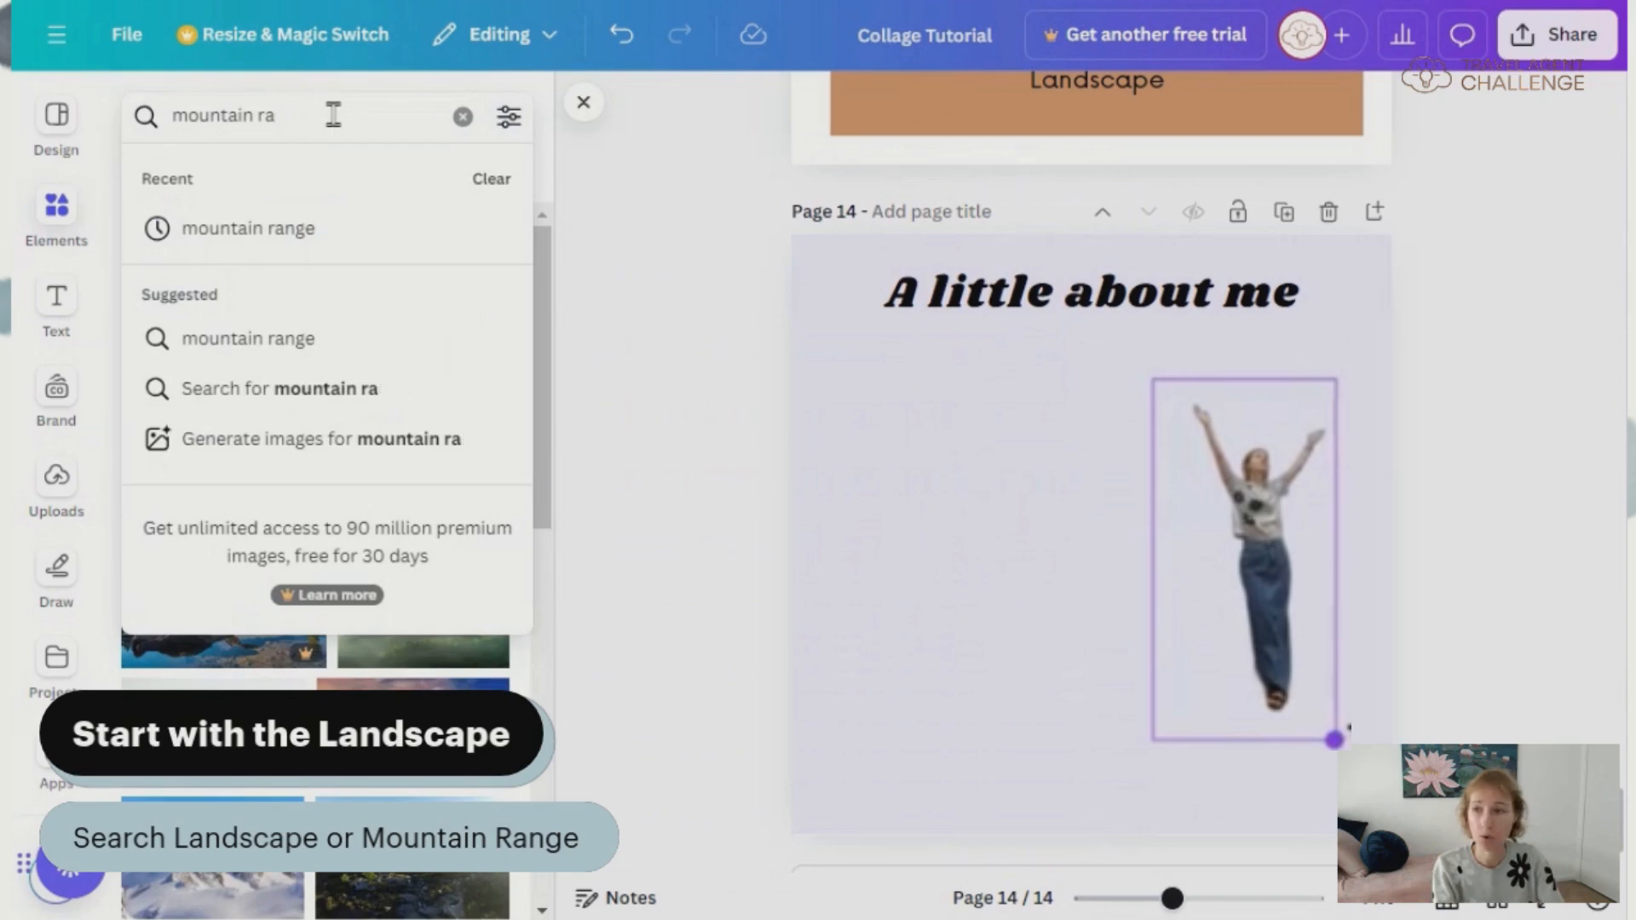
{"action": "key", "text": "BackSpace"}
{"action": "key", "text": "BackSpace"}
{"action": "key", "text": "BackSpace"}
{"action": "key", "text": "BackSpace"}
{"action": "key", "text": "BackSpace"}
{"action": "key", "text": "BackSpace"}
{"action": "key", "text": "BackSpace"}
{"action": "key", "text": "BackSpace"}
{"action": "type", "text": "landscape"}
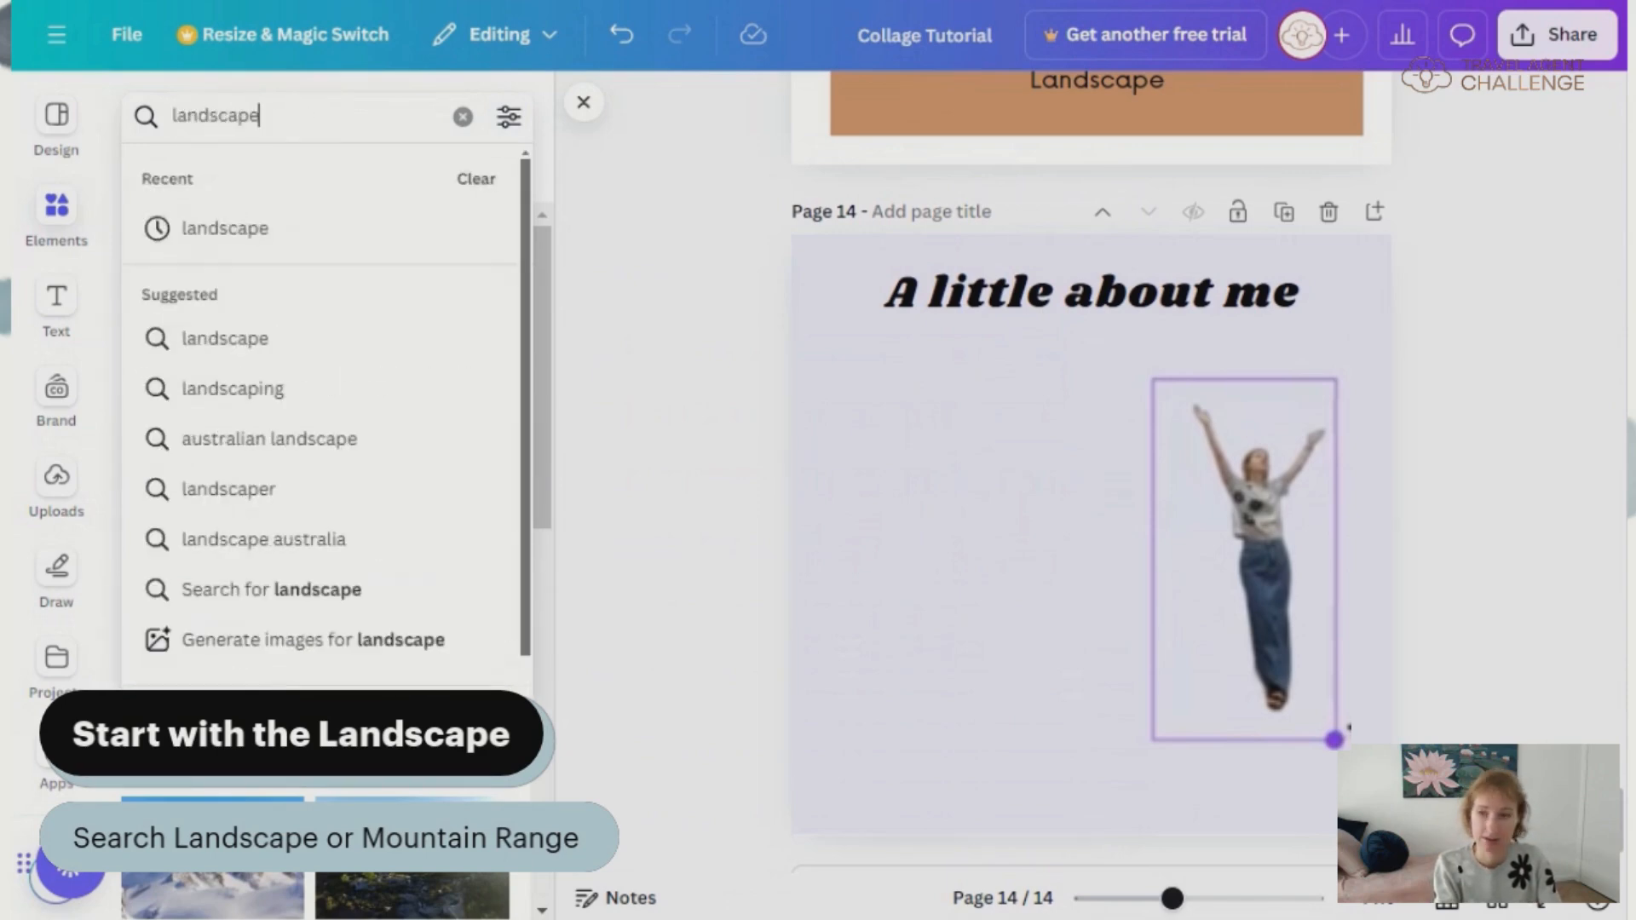
{"action": "key", "text": "Return"}
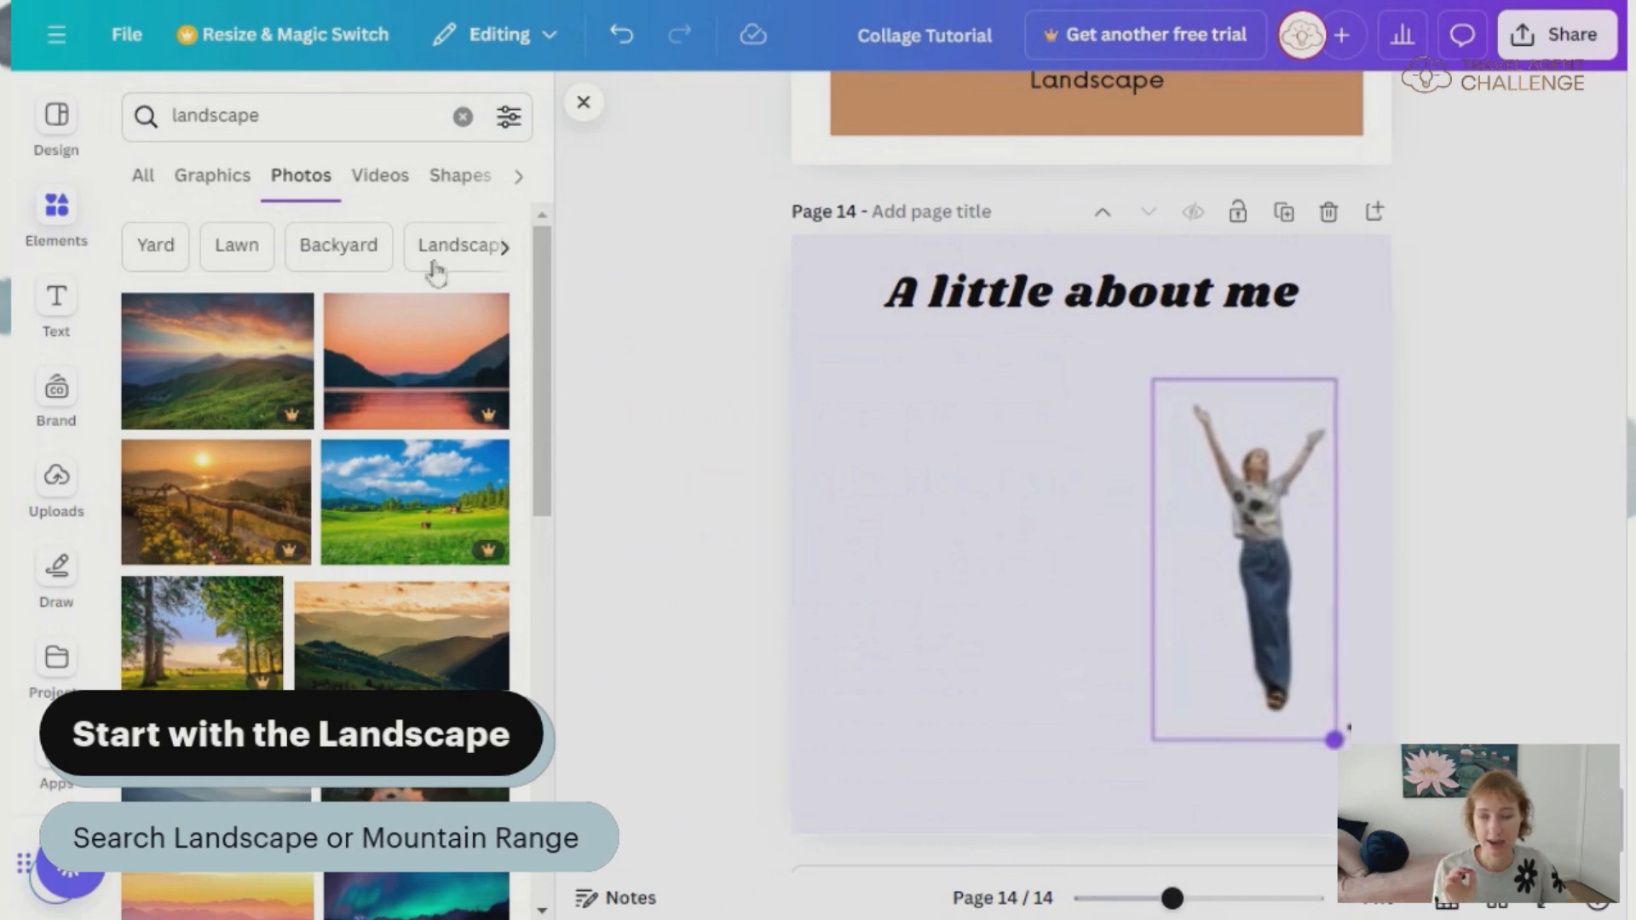
- Filter the landscape photo results to cut-outs only
{"action": "left_click", "coordinate": [510, 124]}
{"action": "scroll", "coordinate": [538, 458], "scroll_direction": "down", "scroll_amount": 3}
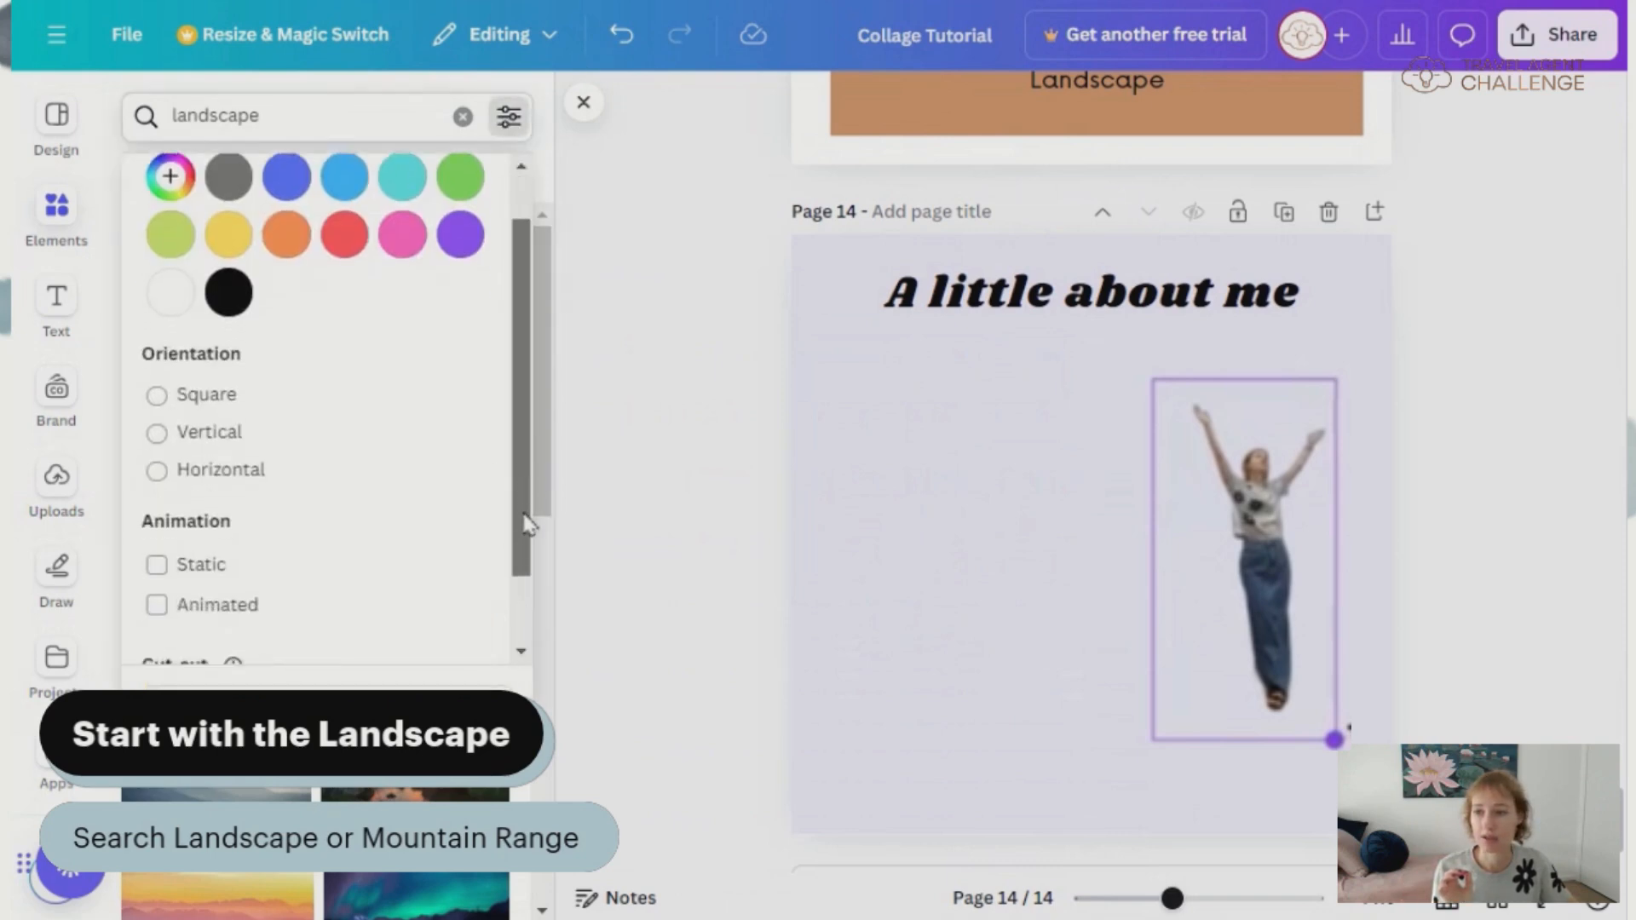
{"action": "left_click", "coordinate": [157, 629]}
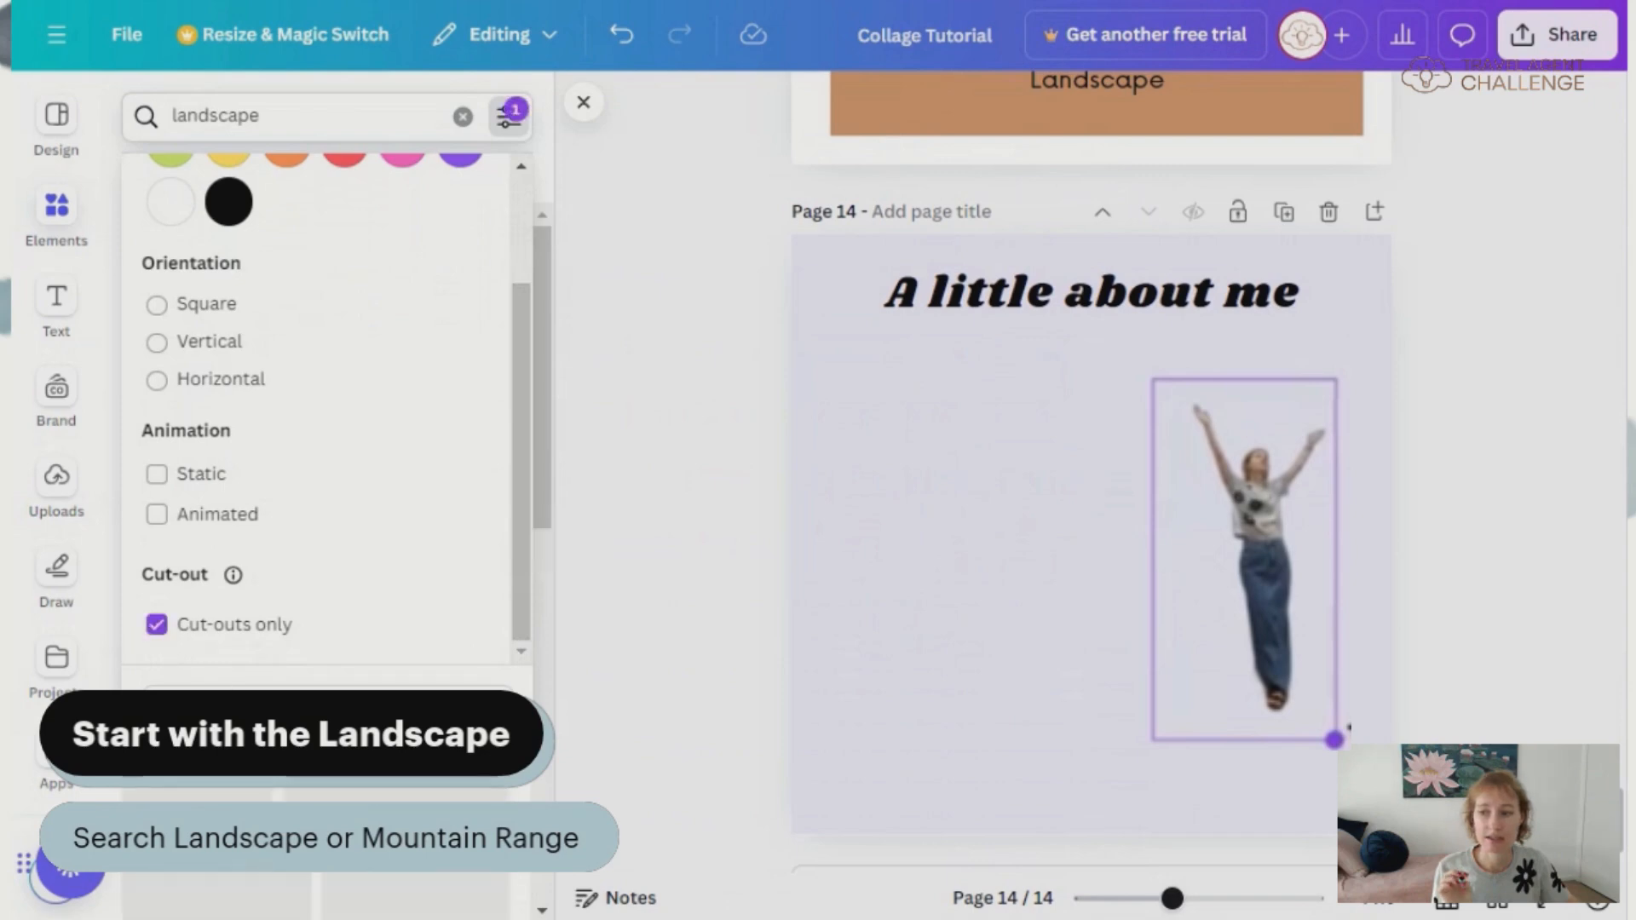
{"action": "left_click", "coordinate": [692, 723]}
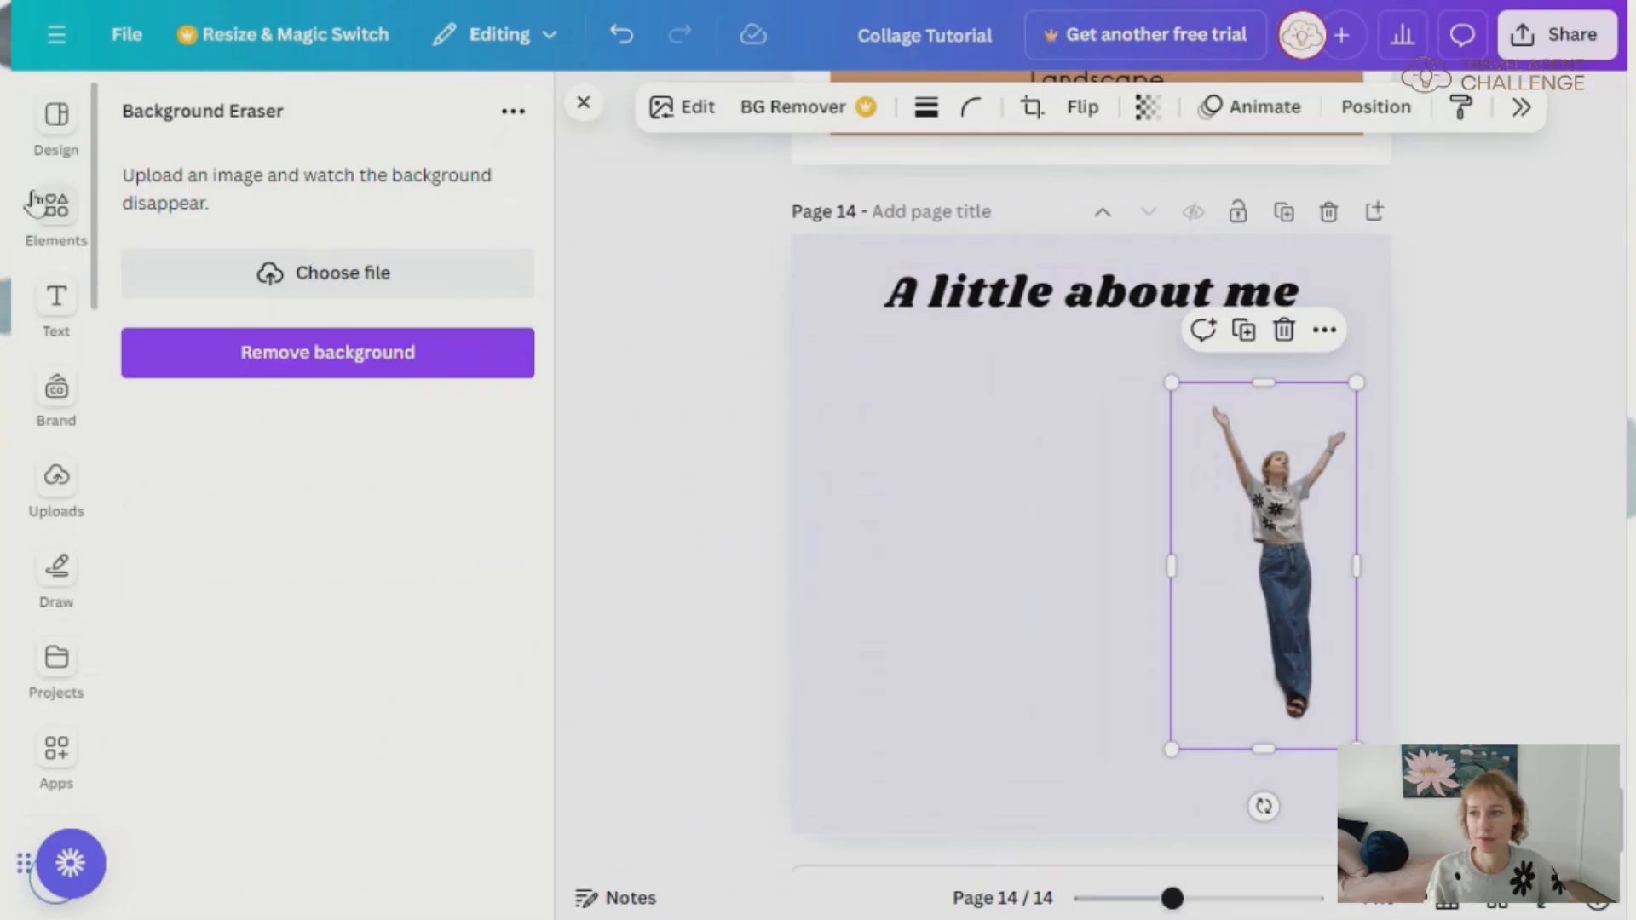
- Place the uploaded rocky landscape cut-out in the lower-left corner of page 14
{"action": "left_click", "coordinate": [55, 490]}
{"action": "scroll", "coordinate": [272, 681], "scroll_direction": "down", "scroll_amount": 5}
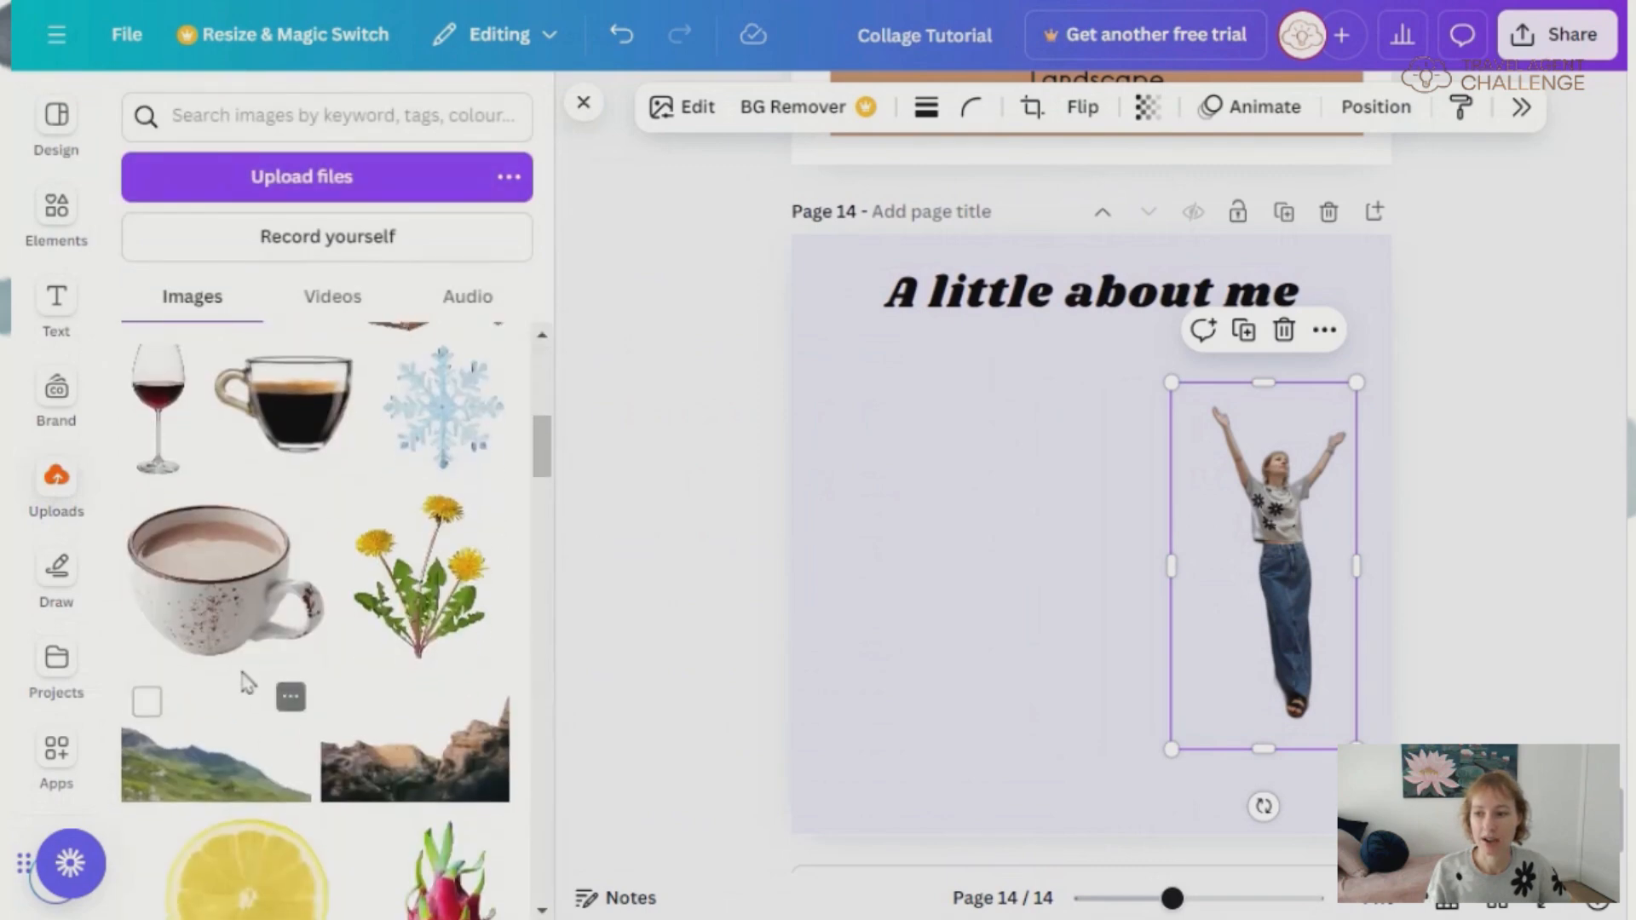
{"action": "left_click", "coordinate": [440, 763]}
{"action": "left_click_drag", "start_coordinate": [1052, 629], "coordinate": [972, 774]}
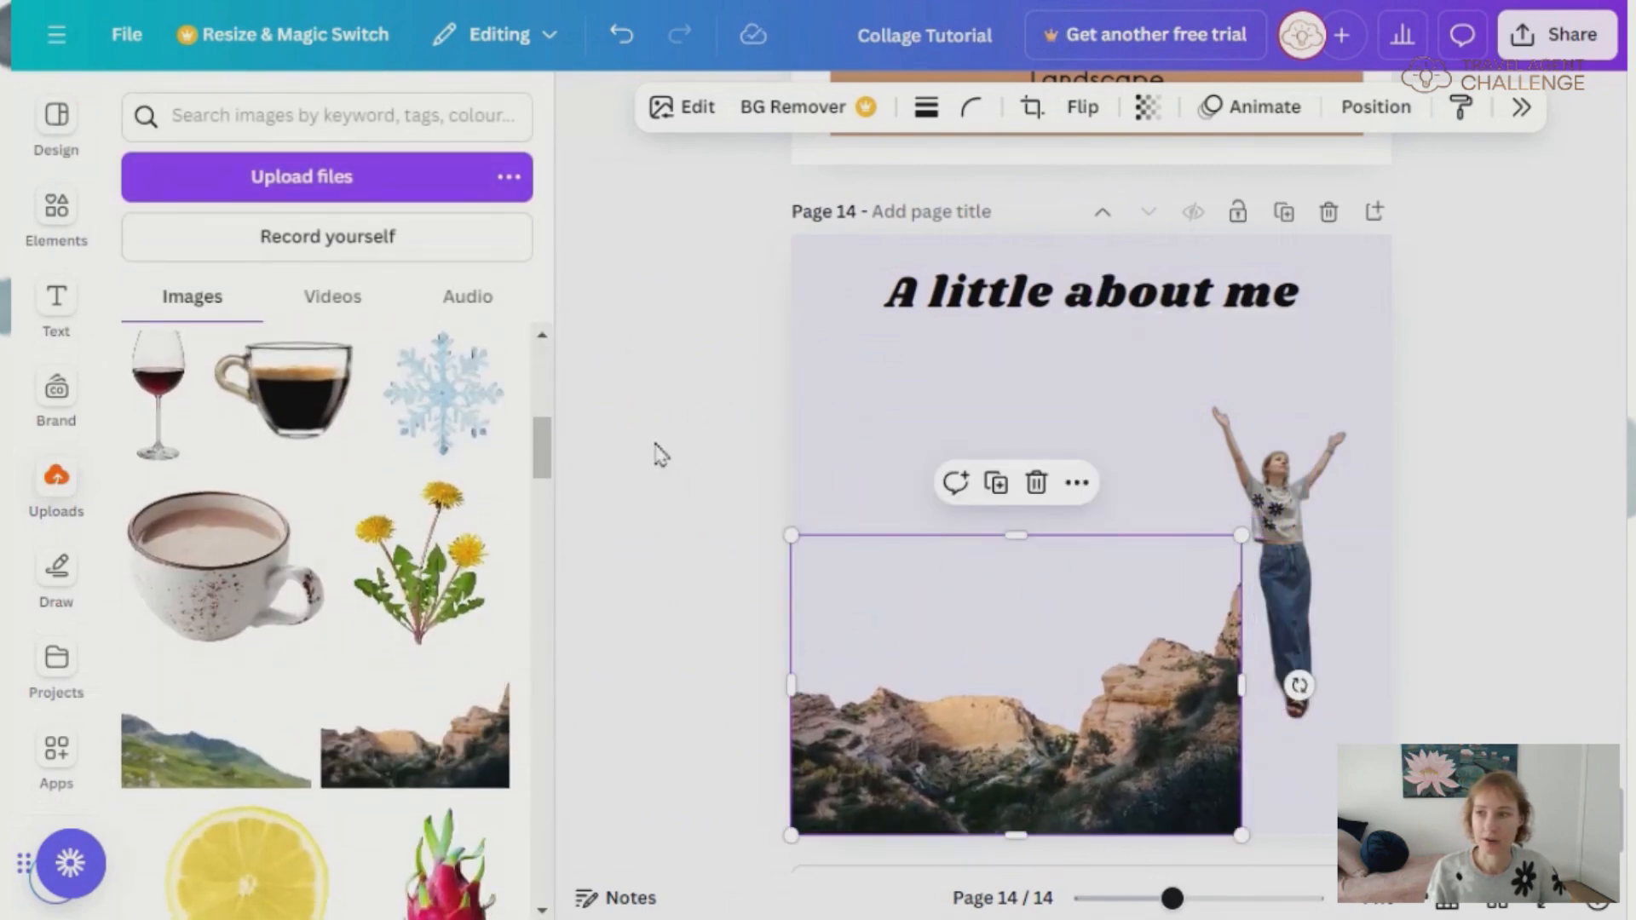
- Enlarge the rocky landscape to the full page width, 1,080 × 720, and lower it slightly past the page's bottom edge
{"action": "left_click", "coordinate": [584, 110]}
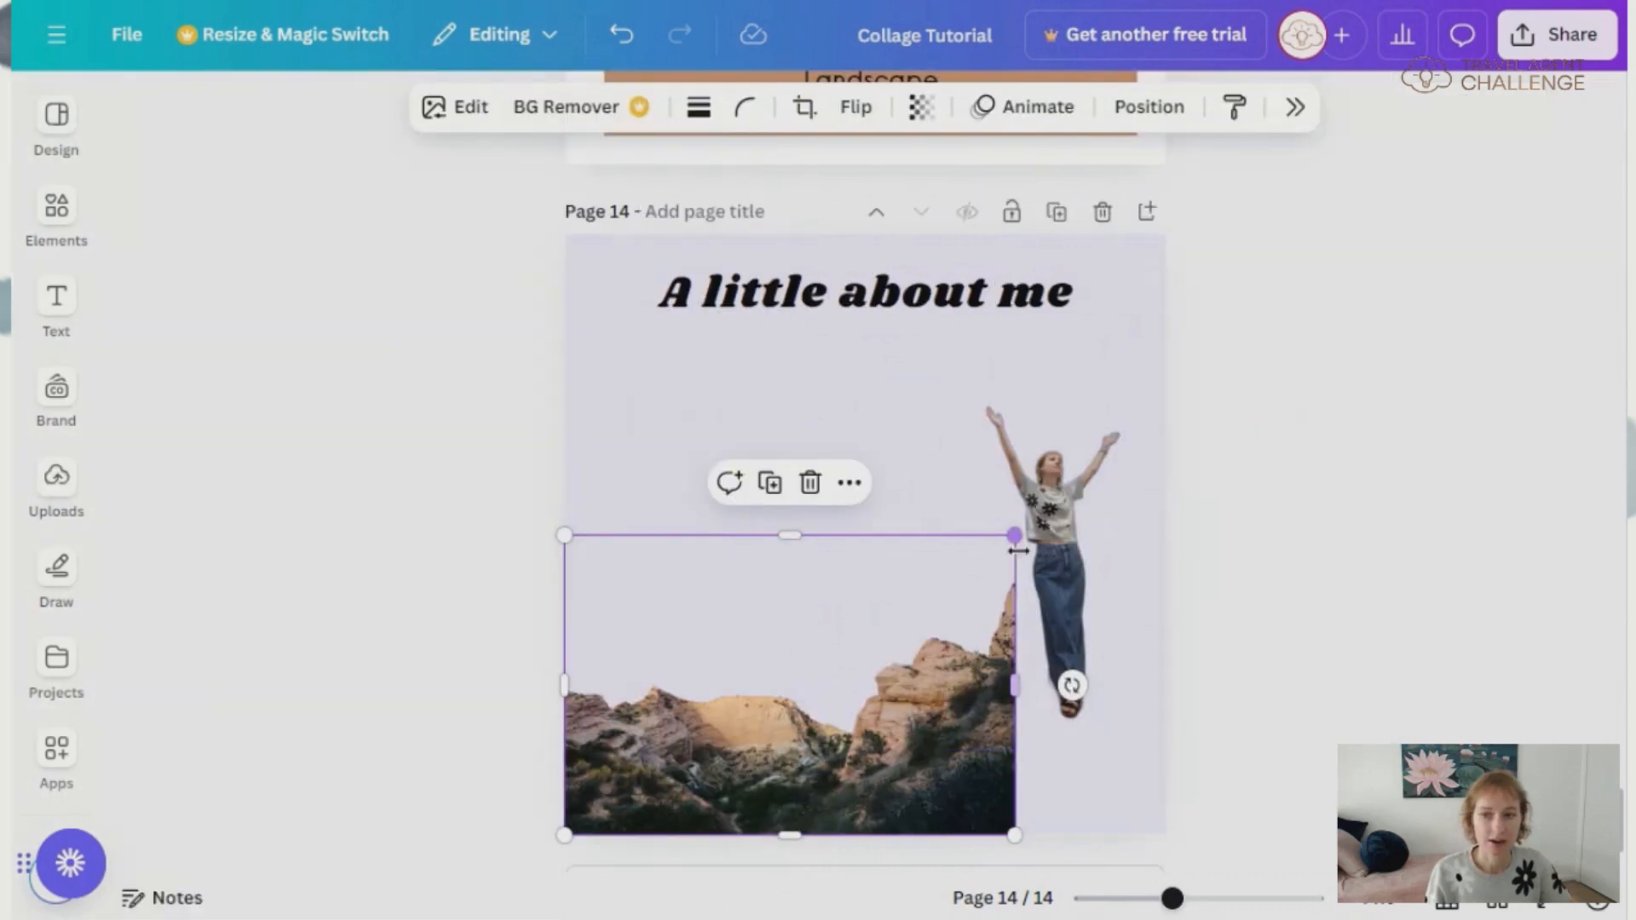
{"action": "left_click_drag", "start_coordinate": [1014, 537], "coordinate": [1227, 540]}
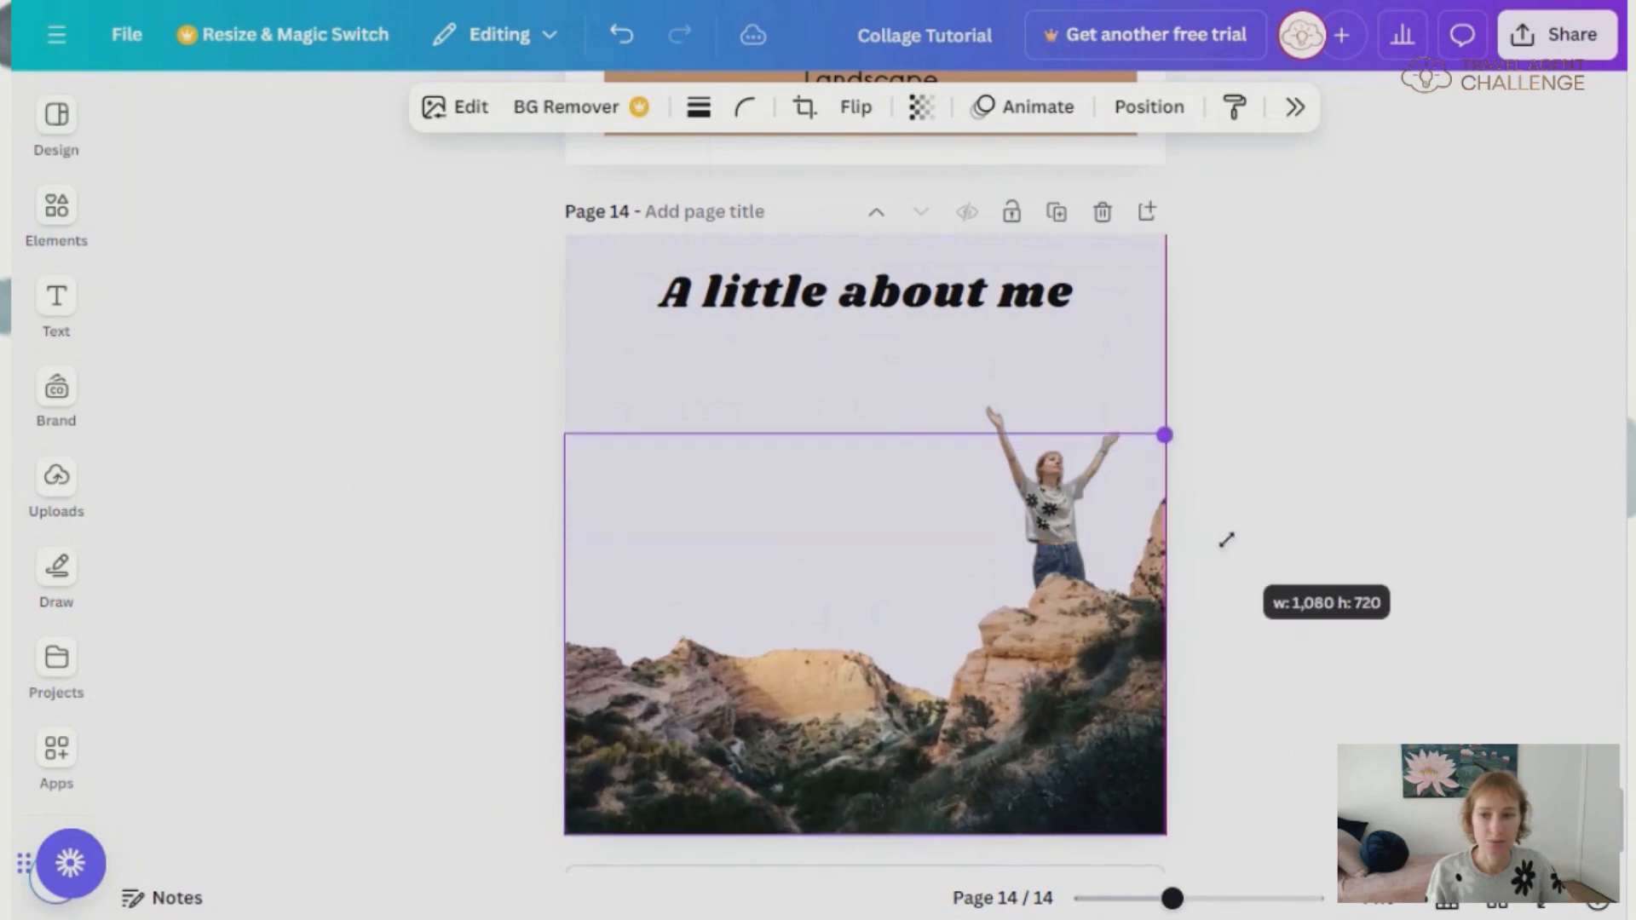
{"action": "left_click_drag", "start_coordinate": [970, 729], "coordinate": [975, 778]}
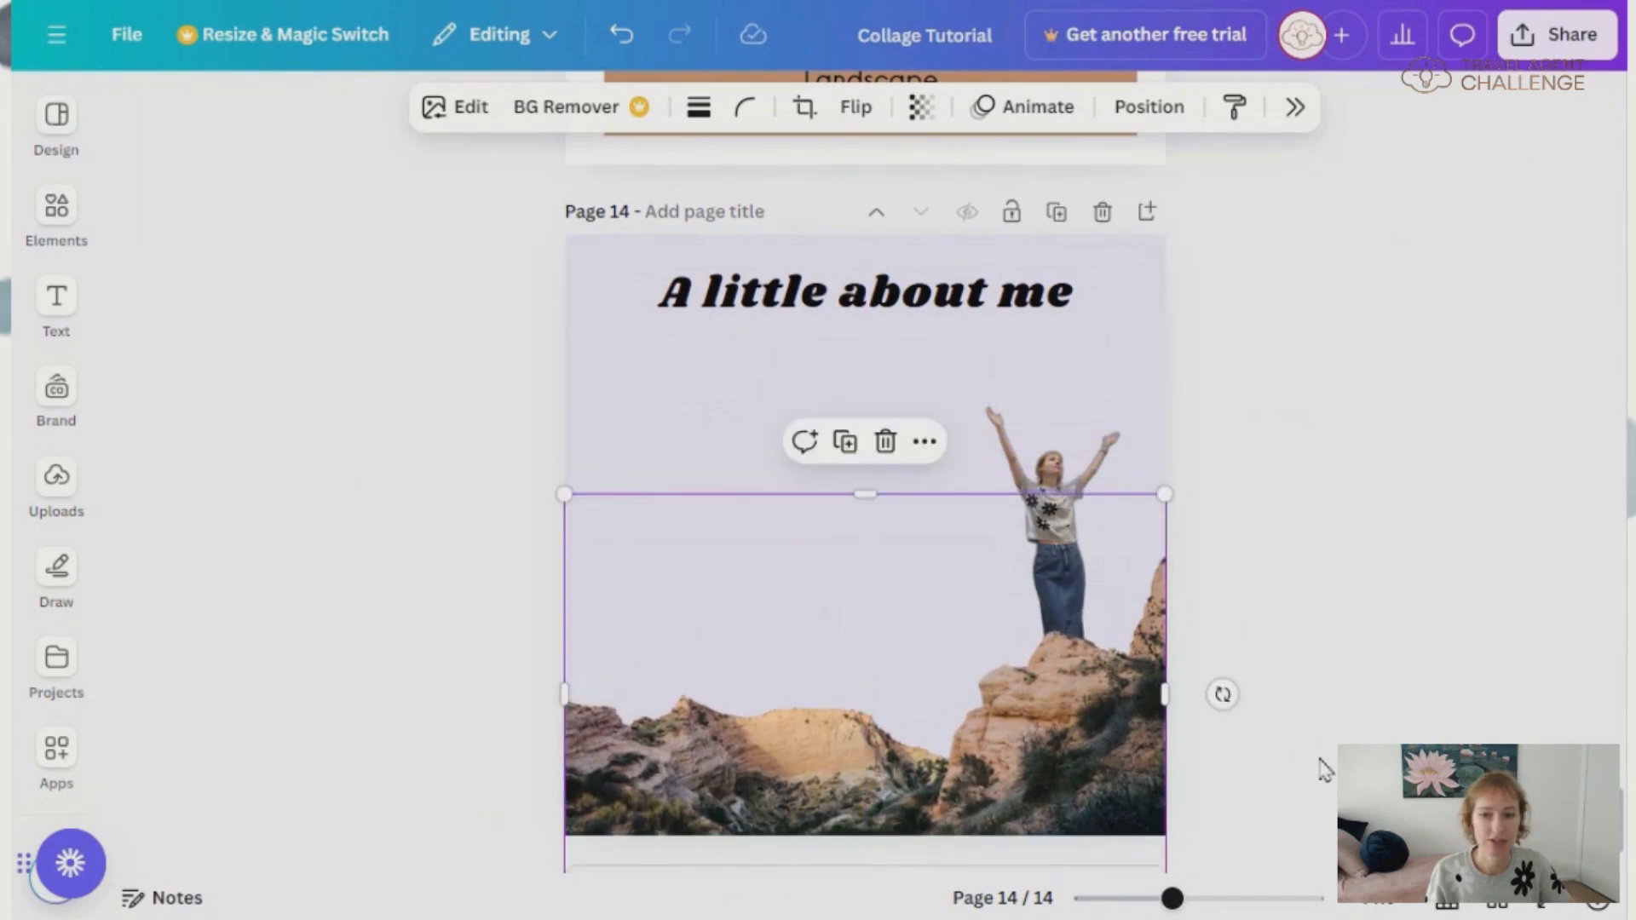
- Bring the cut-out portrait forward in front of the rocky landscape and move it slightly down and left on the rocks
{"action": "left_click", "coordinate": [1309, 770]}
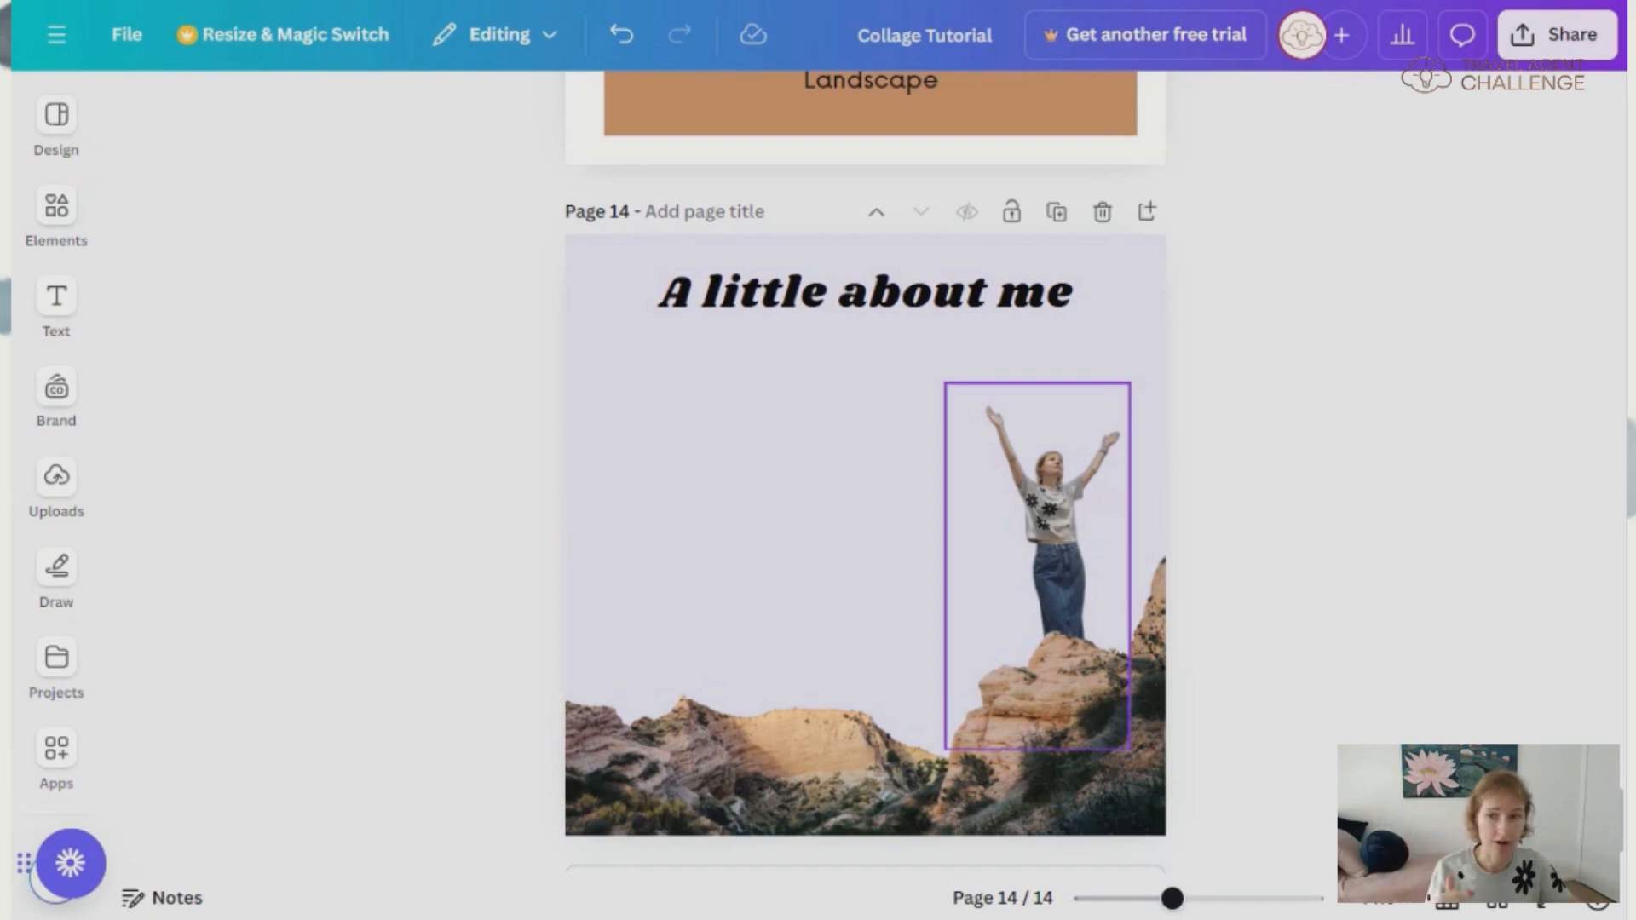
{"action": "left_click", "coordinate": [1057, 477]}
{"action": "right_click", "coordinate": [1057, 477]}
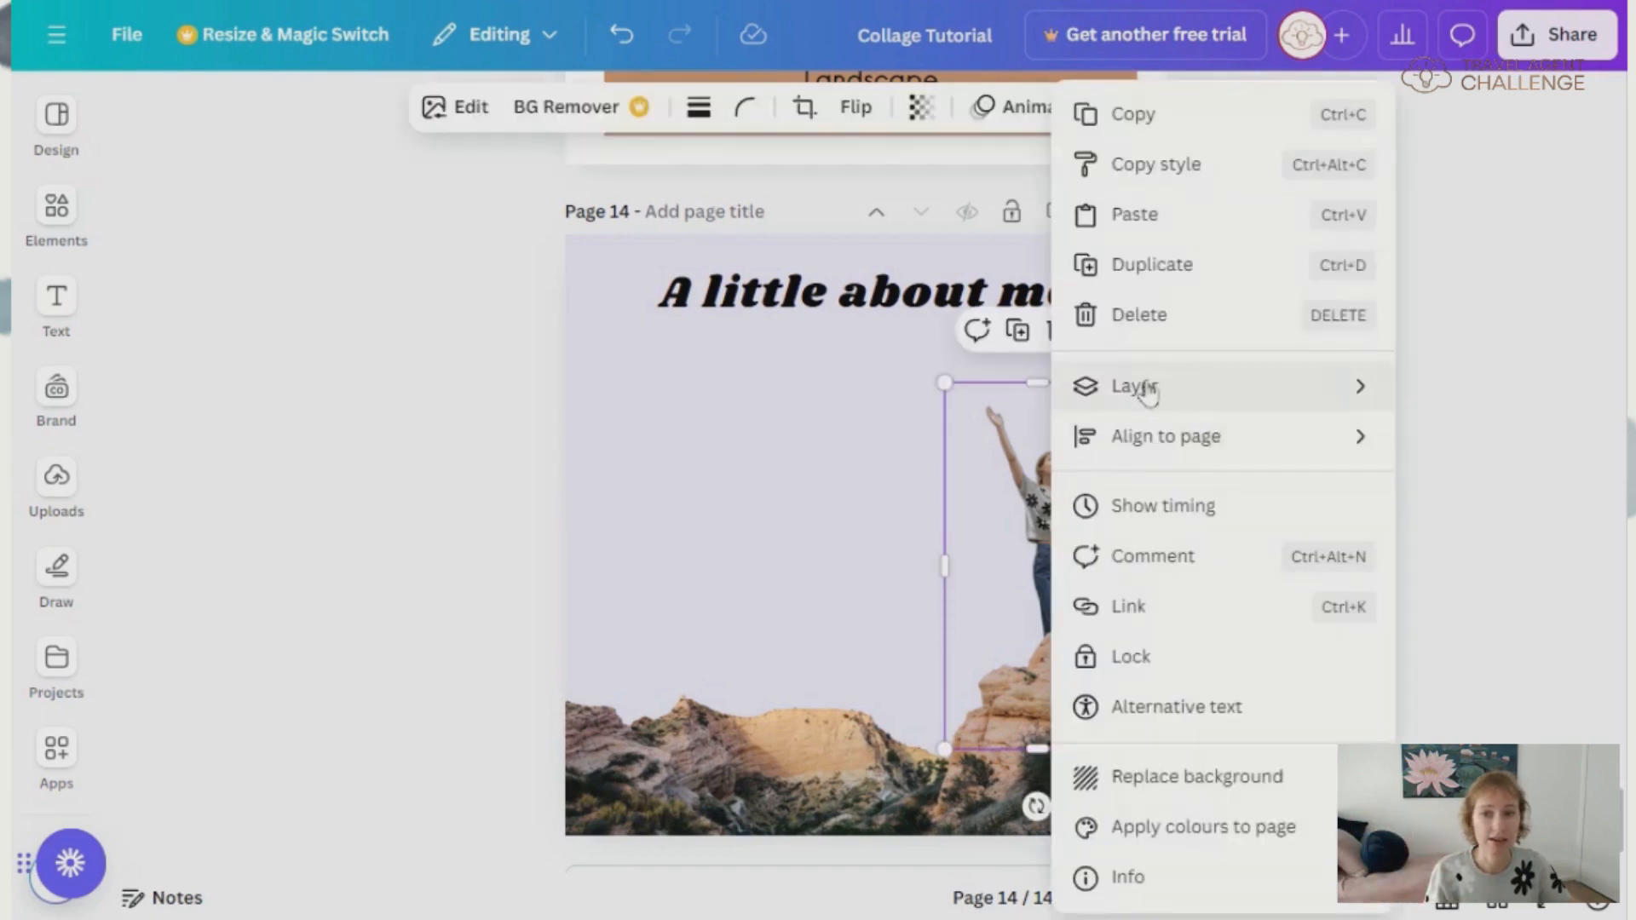
{"action": "mouse_move", "coordinate": [1148, 390]}
{"action": "left_click", "coordinate": [860, 392]}
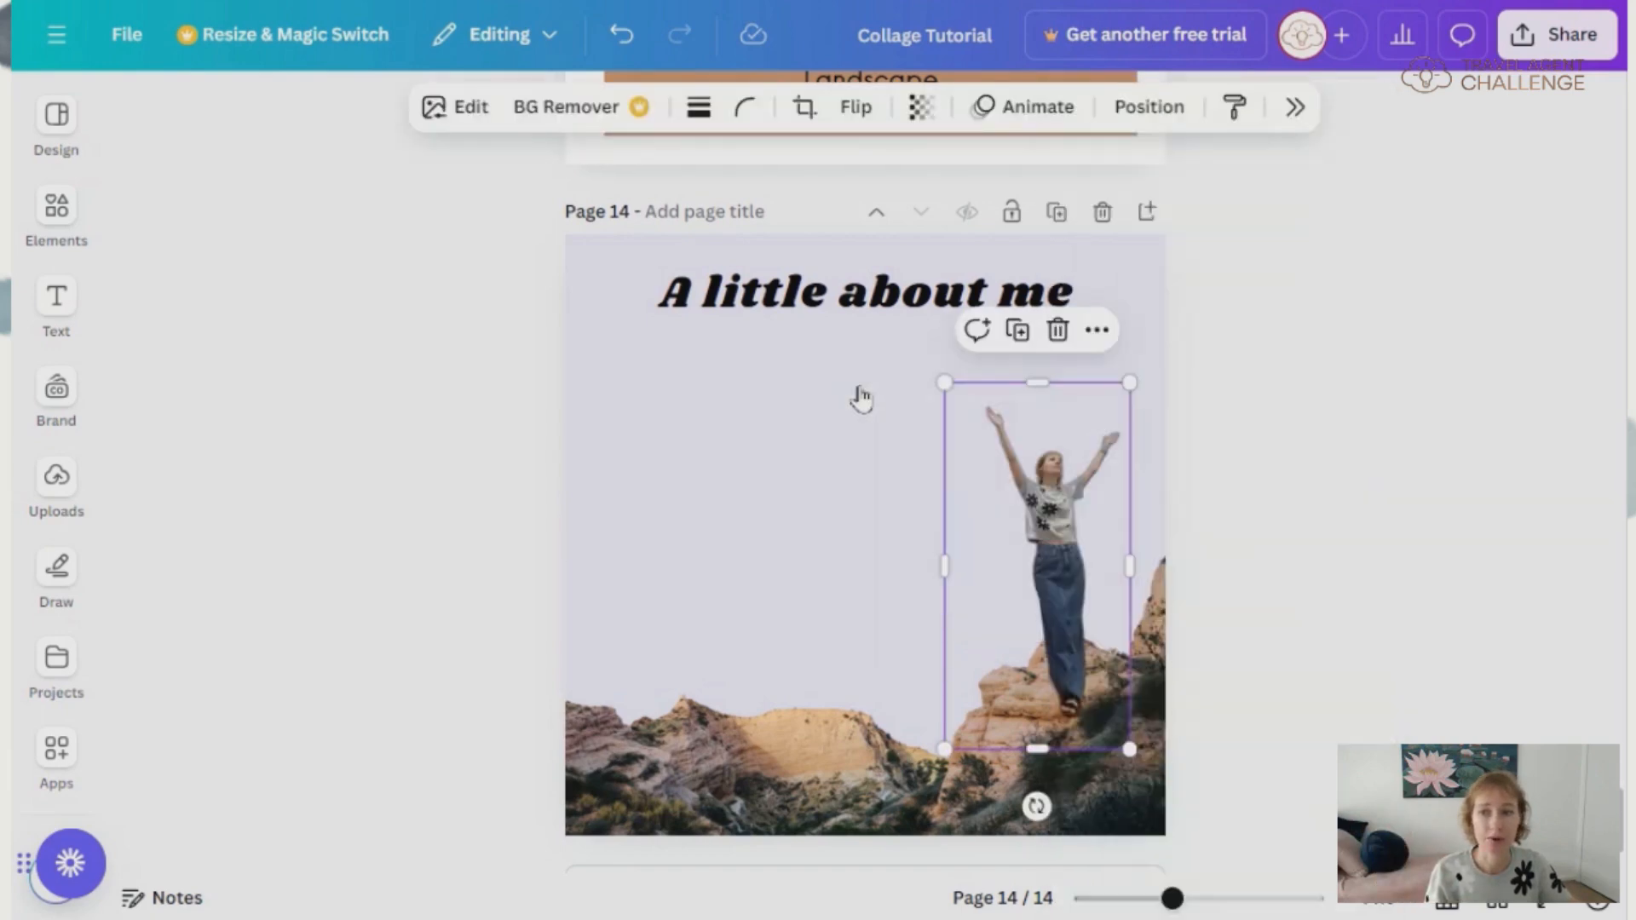
{"action": "left_click_drag", "start_coordinate": [1065, 571], "coordinate": [1036, 621]}
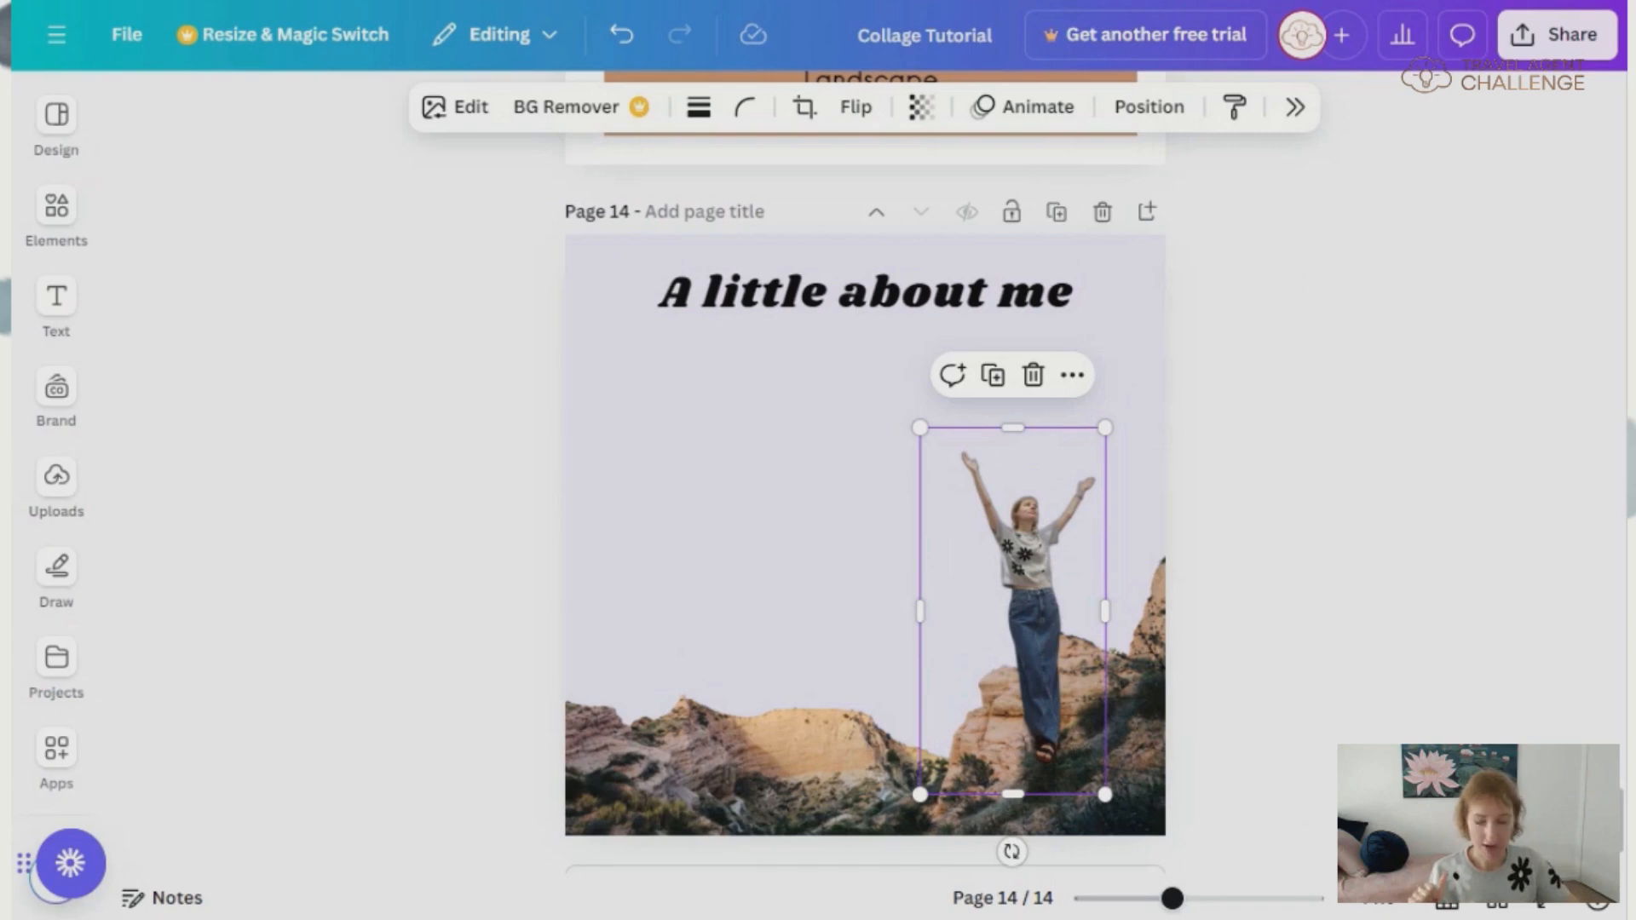
- Search the elements library for "sunflower" and add the free cut-out sunflower head photo to page 14
{"action": "left_click", "coordinate": [56, 205]}
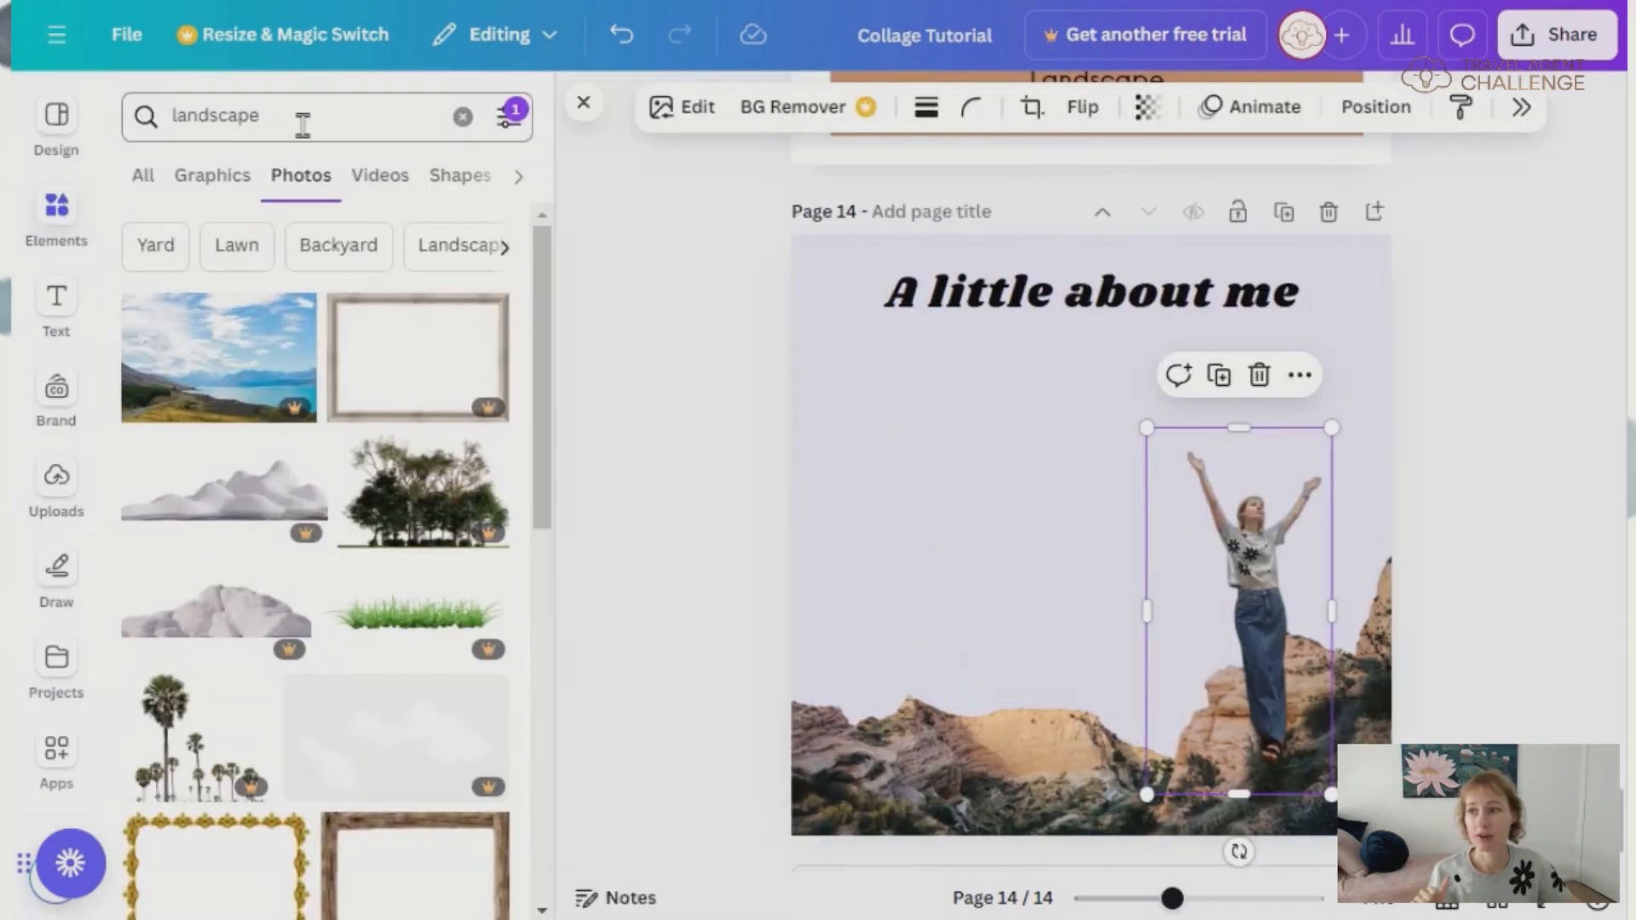
{"action": "left_click", "coordinate": [461, 117]}
{"action": "left_click", "coordinate": [336, 117]}
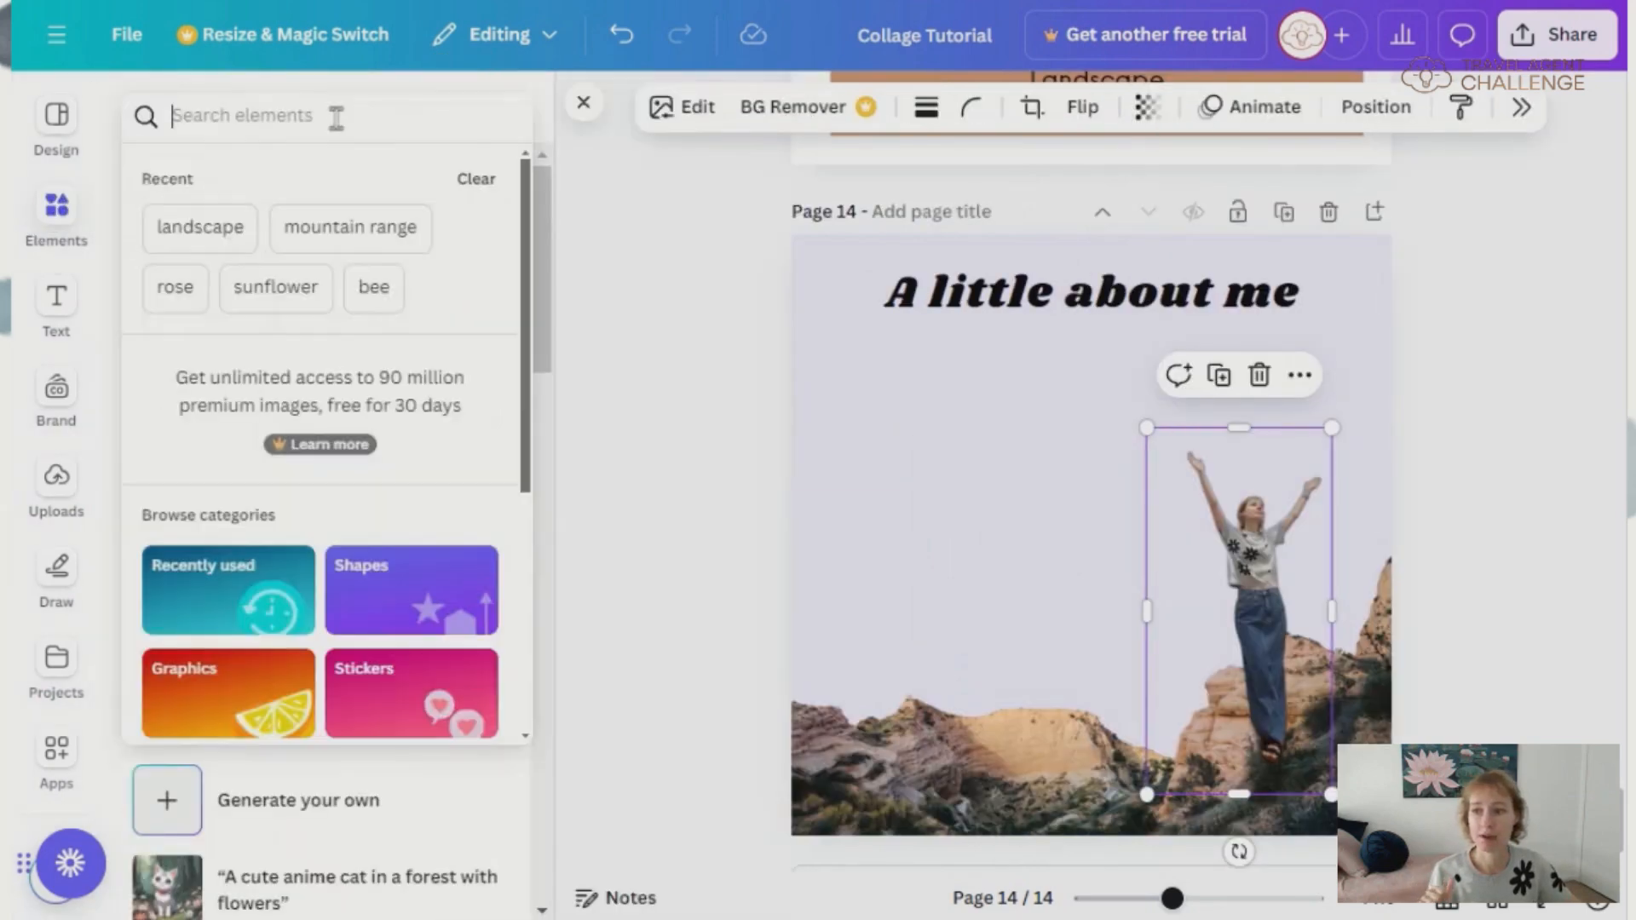
{"action": "type", "text": "s"}
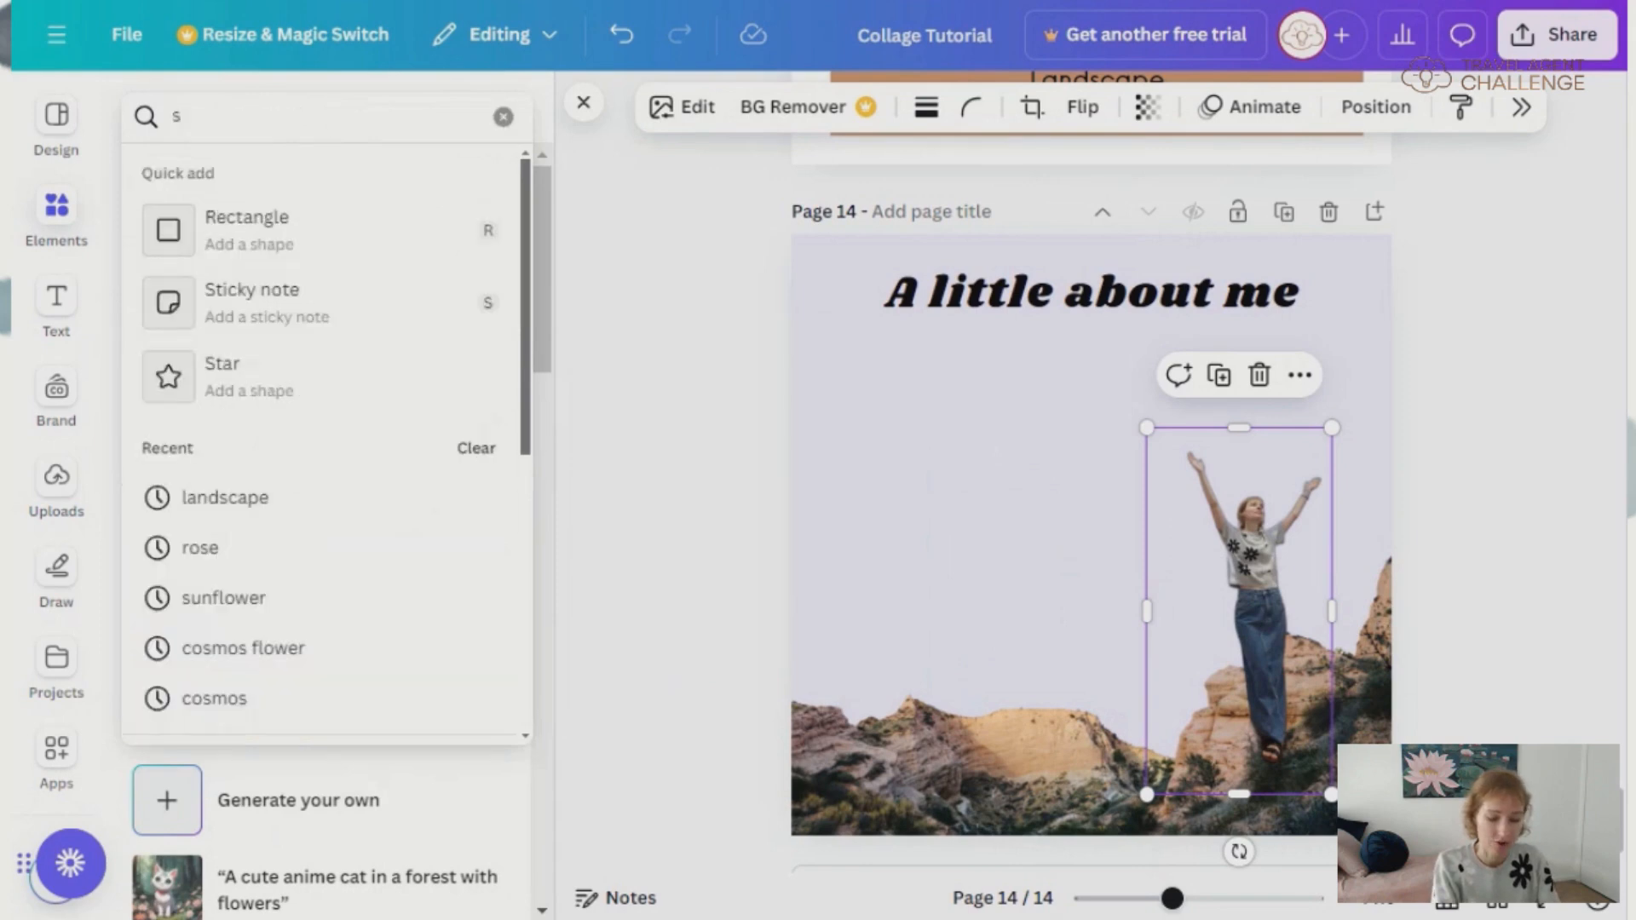
{"action": "type", "text": "unflower"}
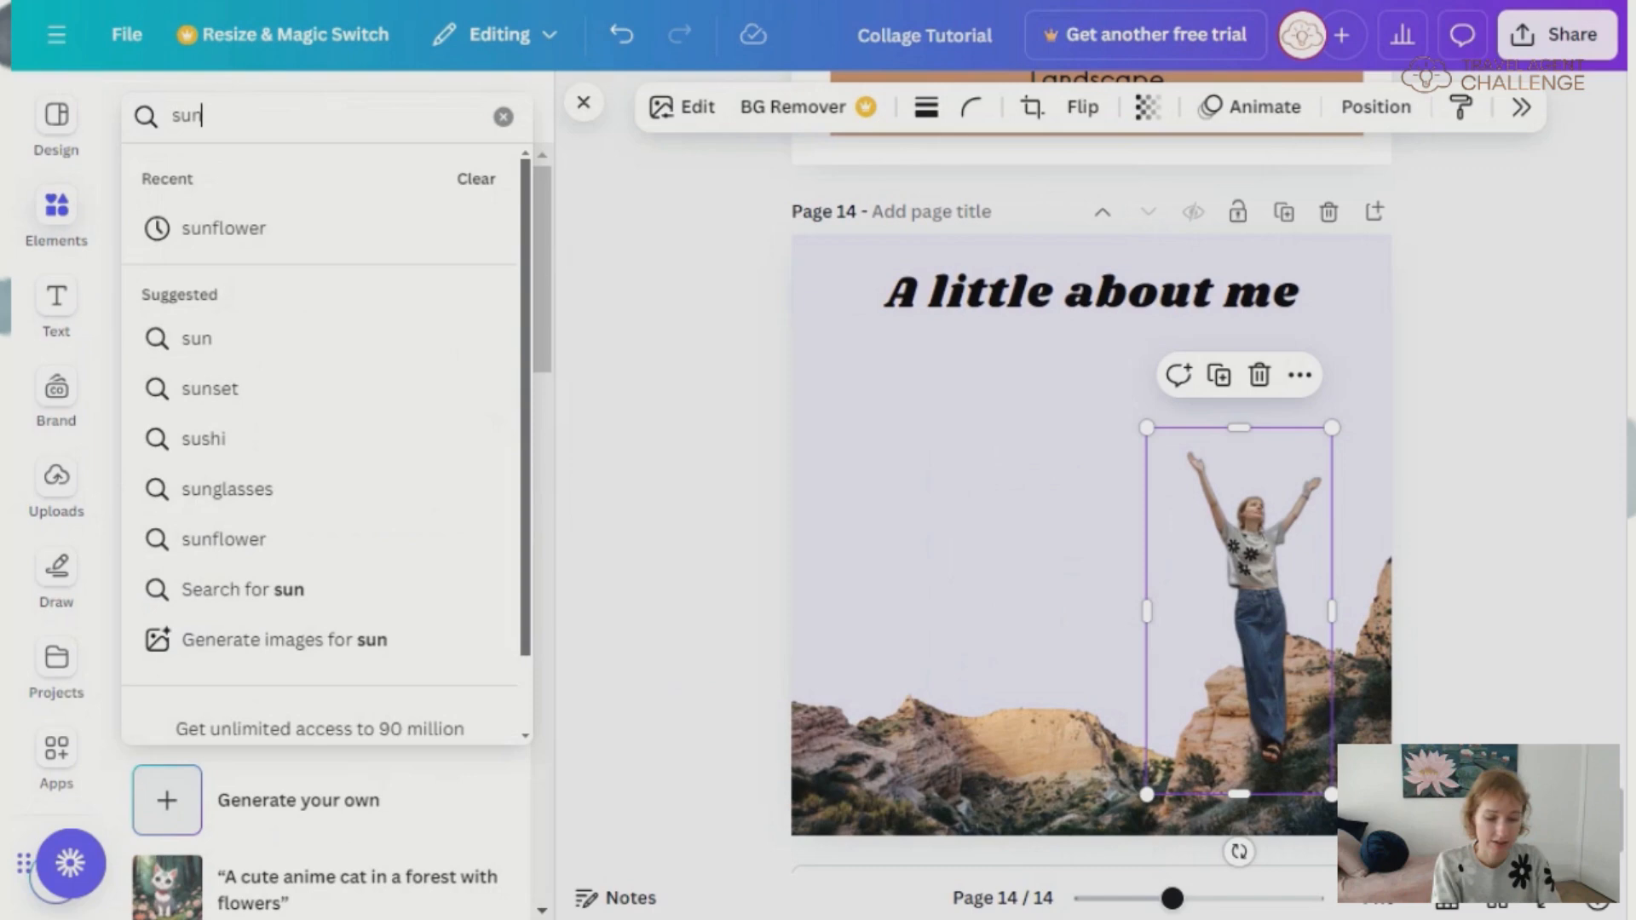
{"action": "left_click", "coordinate": [267, 235]}
{"action": "left_click", "coordinate": [463, 646]}
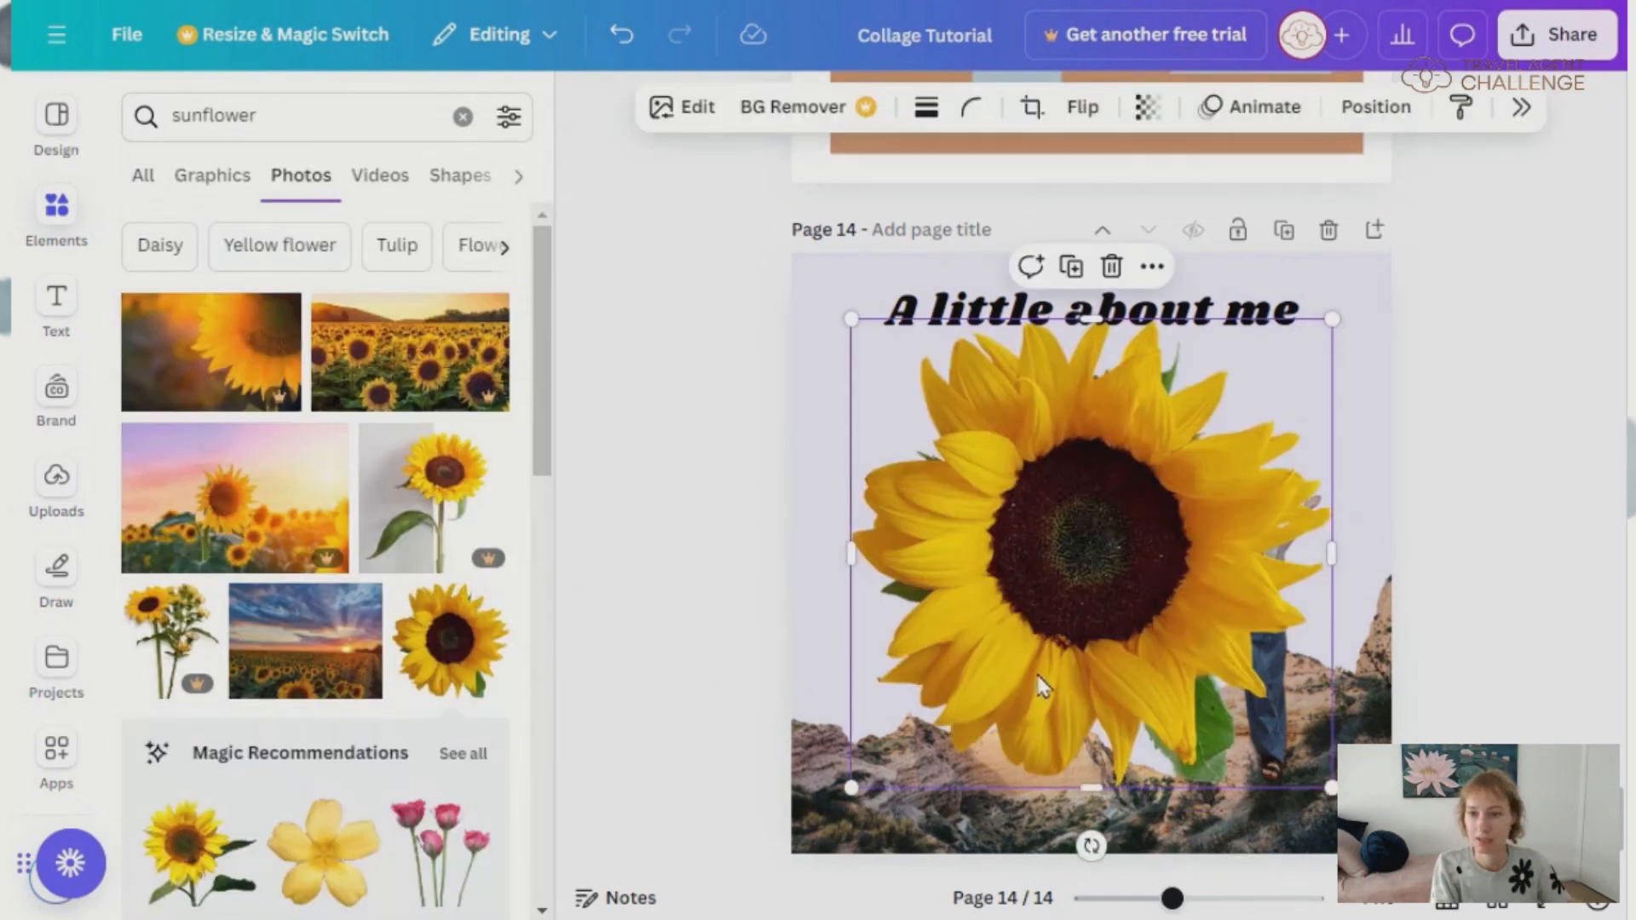
- Shrink the sunflower slightly and place it in the lower-left part of the page, beside the portrait
{"action": "left_click_drag", "start_coordinate": [1040, 686], "coordinate": [1044, 756]}
{"action": "left_click_drag", "start_coordinate": [1280, 390], "coordinate": [1230, 436]}
{"action": "left_click_drag", "start_coordinate": [1140, 661], "coordinate": [1135, 657]}
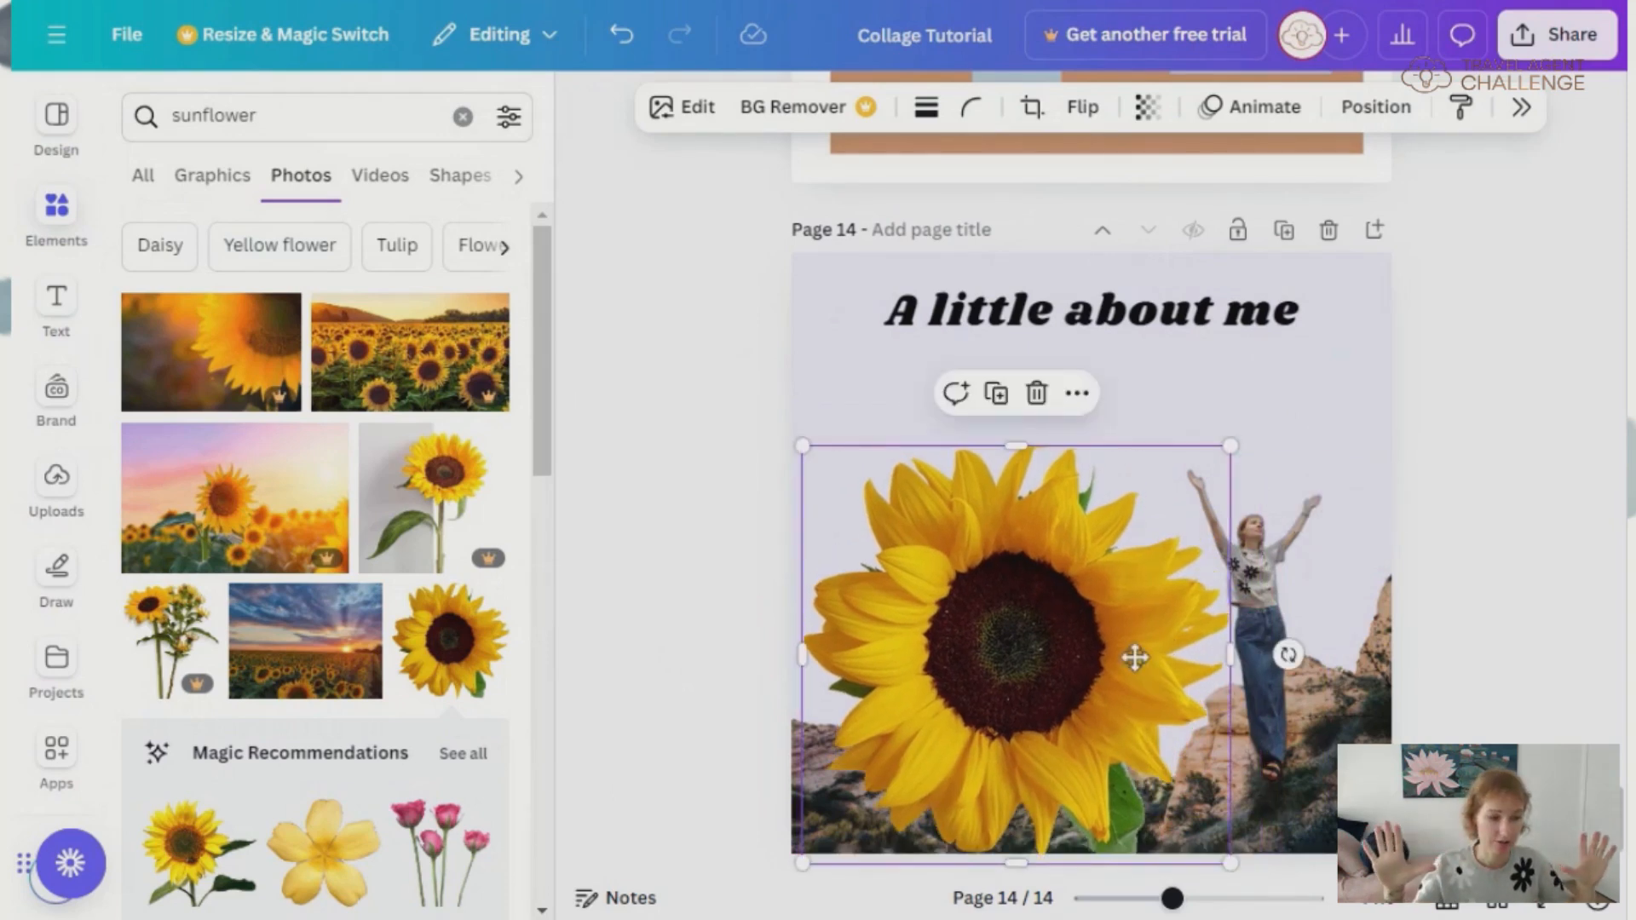
- Send the sunflower to the back, behind the rocky landscape, and adjust its size and position so it rises behind the rocks
{"action": "right_click", "coordinate": [1137, 667]}
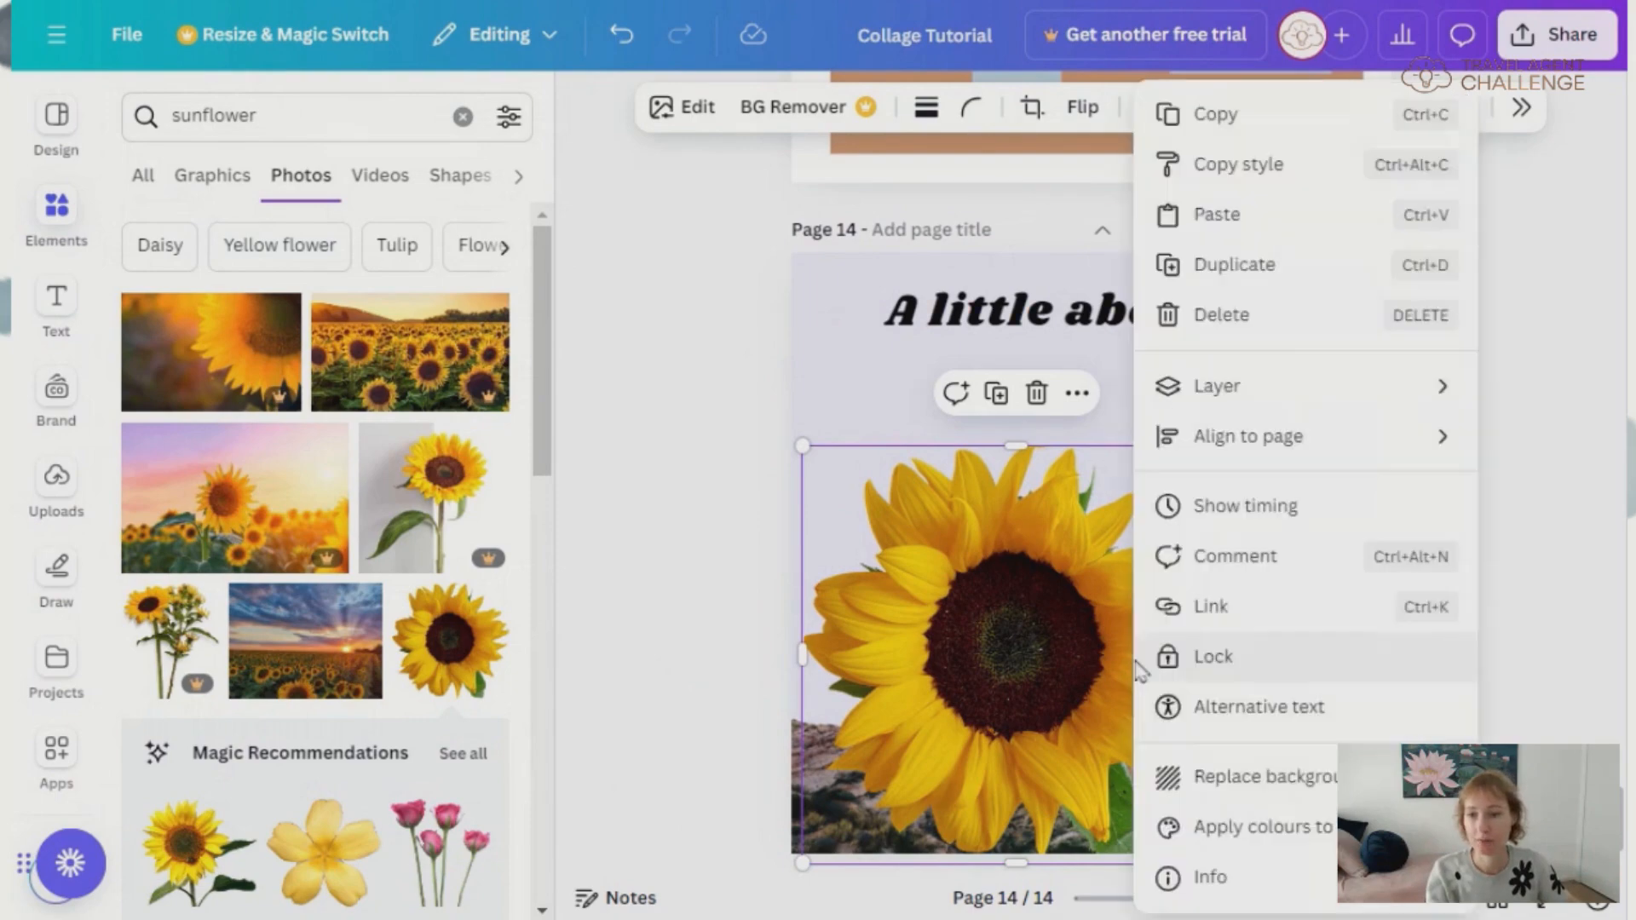
{"action": "mouse_move", "coordinate": [1296, 389]}
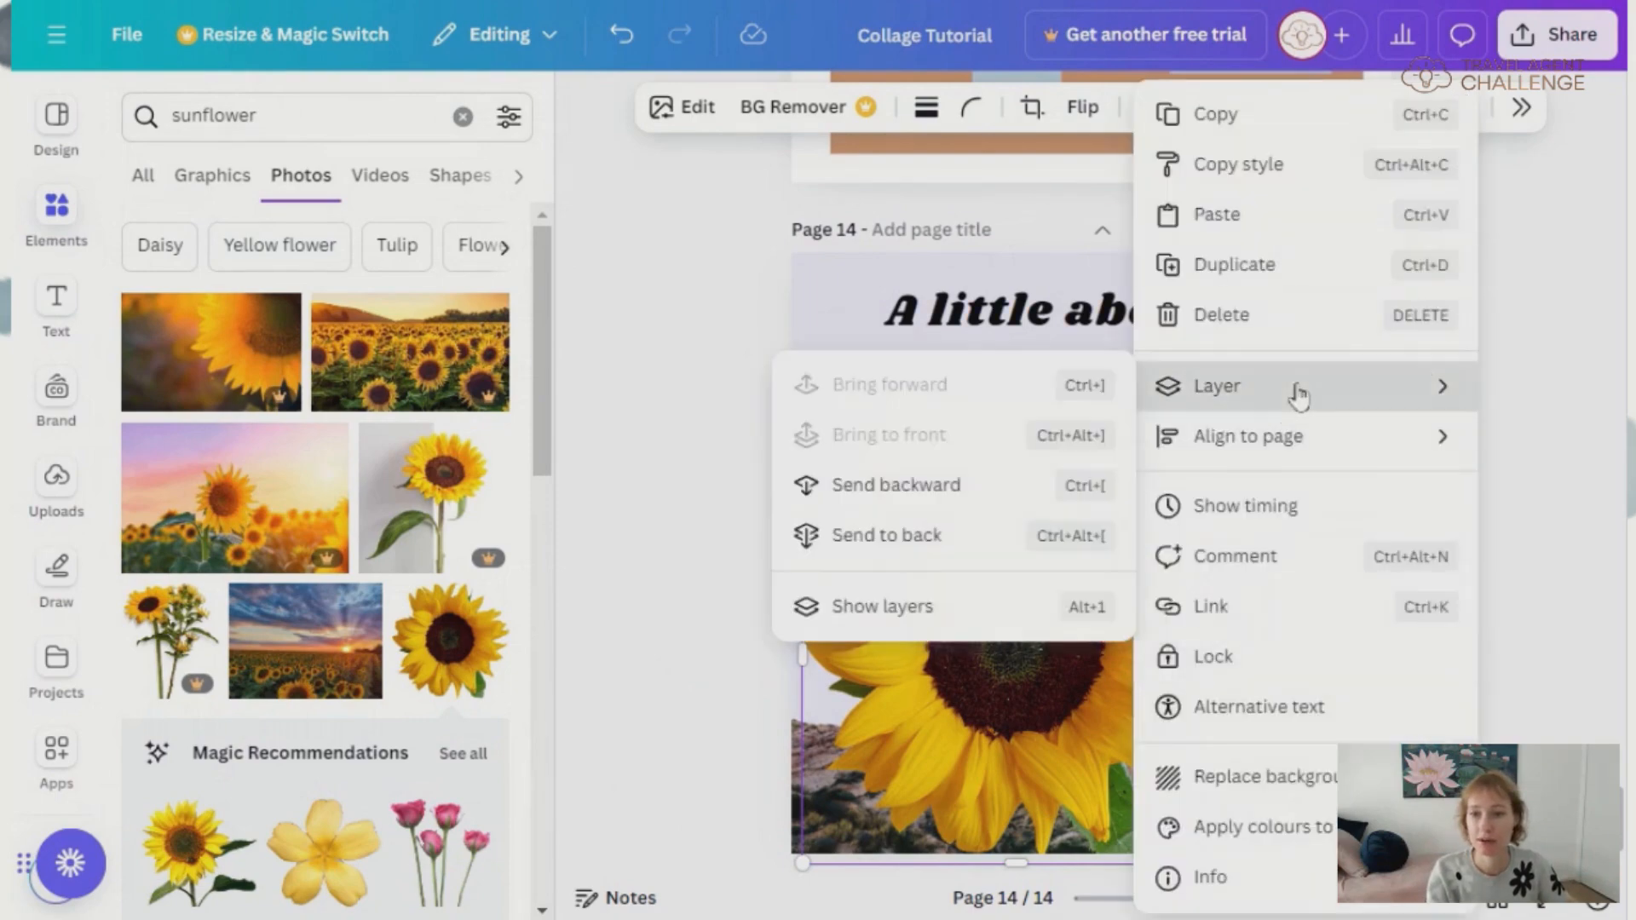
{"action": "left_click", "coordinate": [938, 547]}
{"action": "left_click_drag", "start_coordinate": [997, 503], "coordinate": [986, 519]}
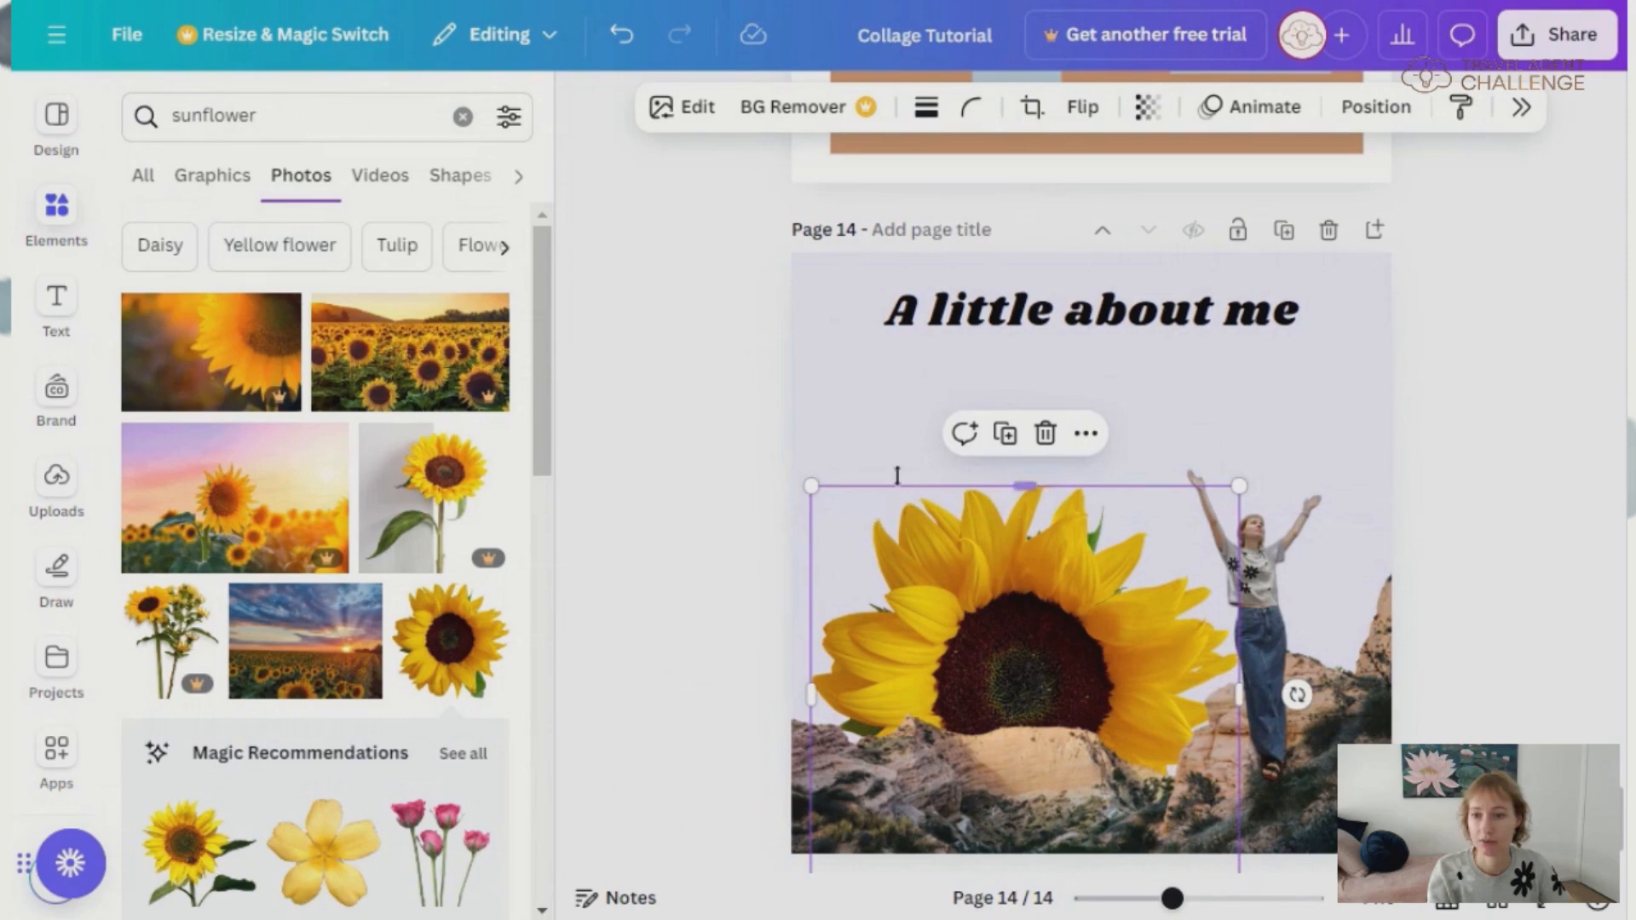
{"action": "left_click_drag", "start_coordinate": [1243, 486], "coordinate": [1261, 466]}
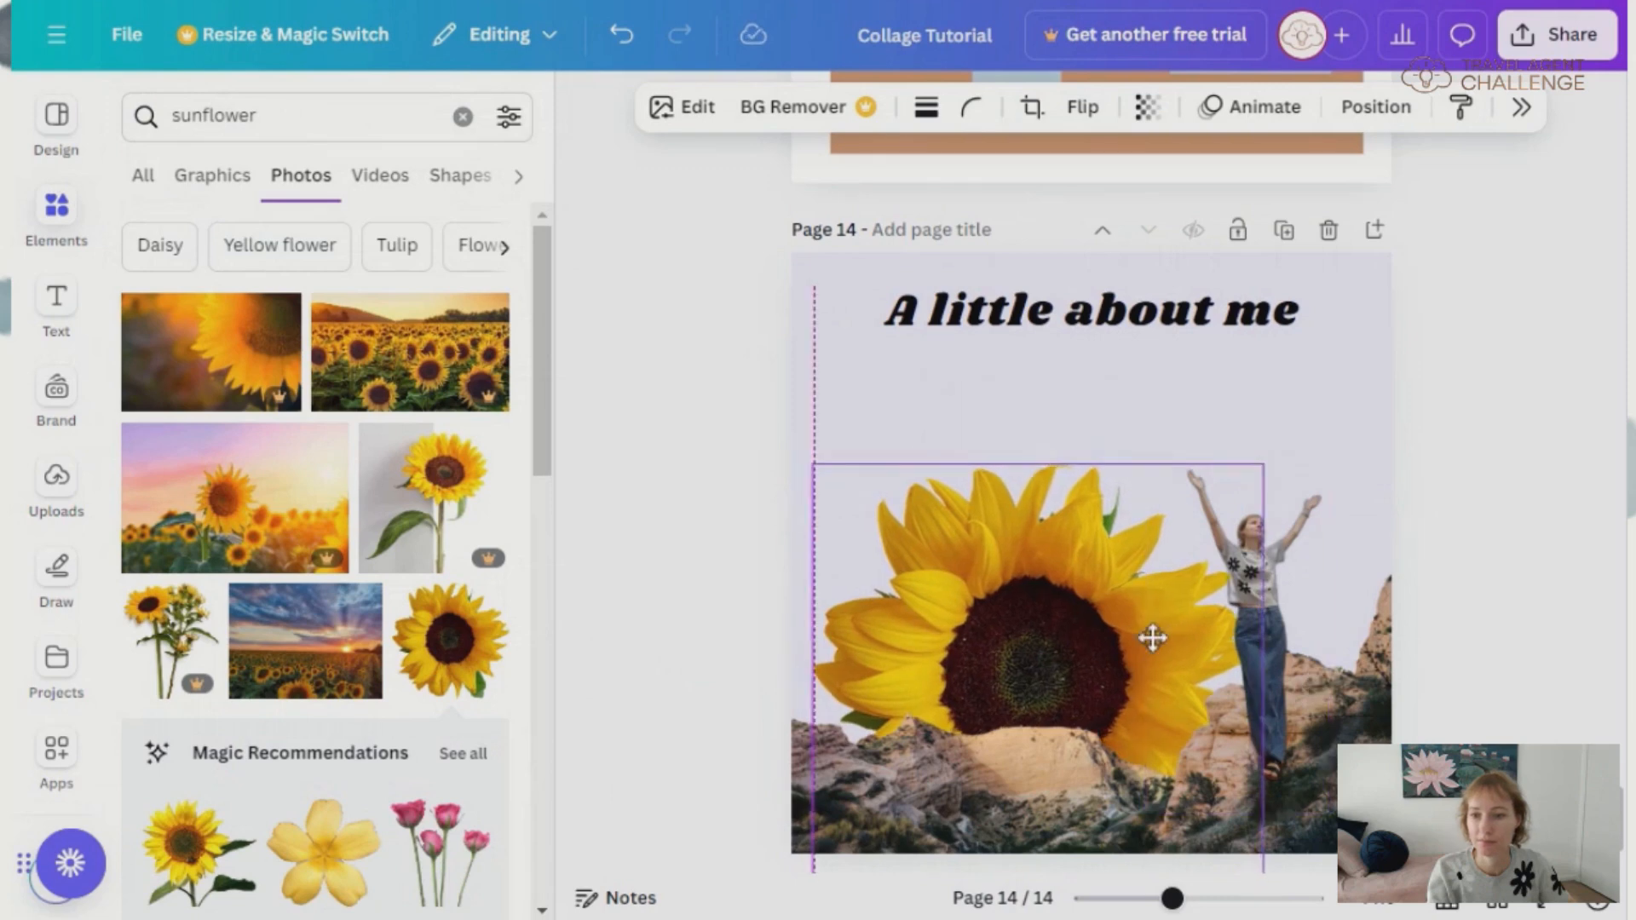
{"action": "left_click", "coordinate": [1526, 635]}
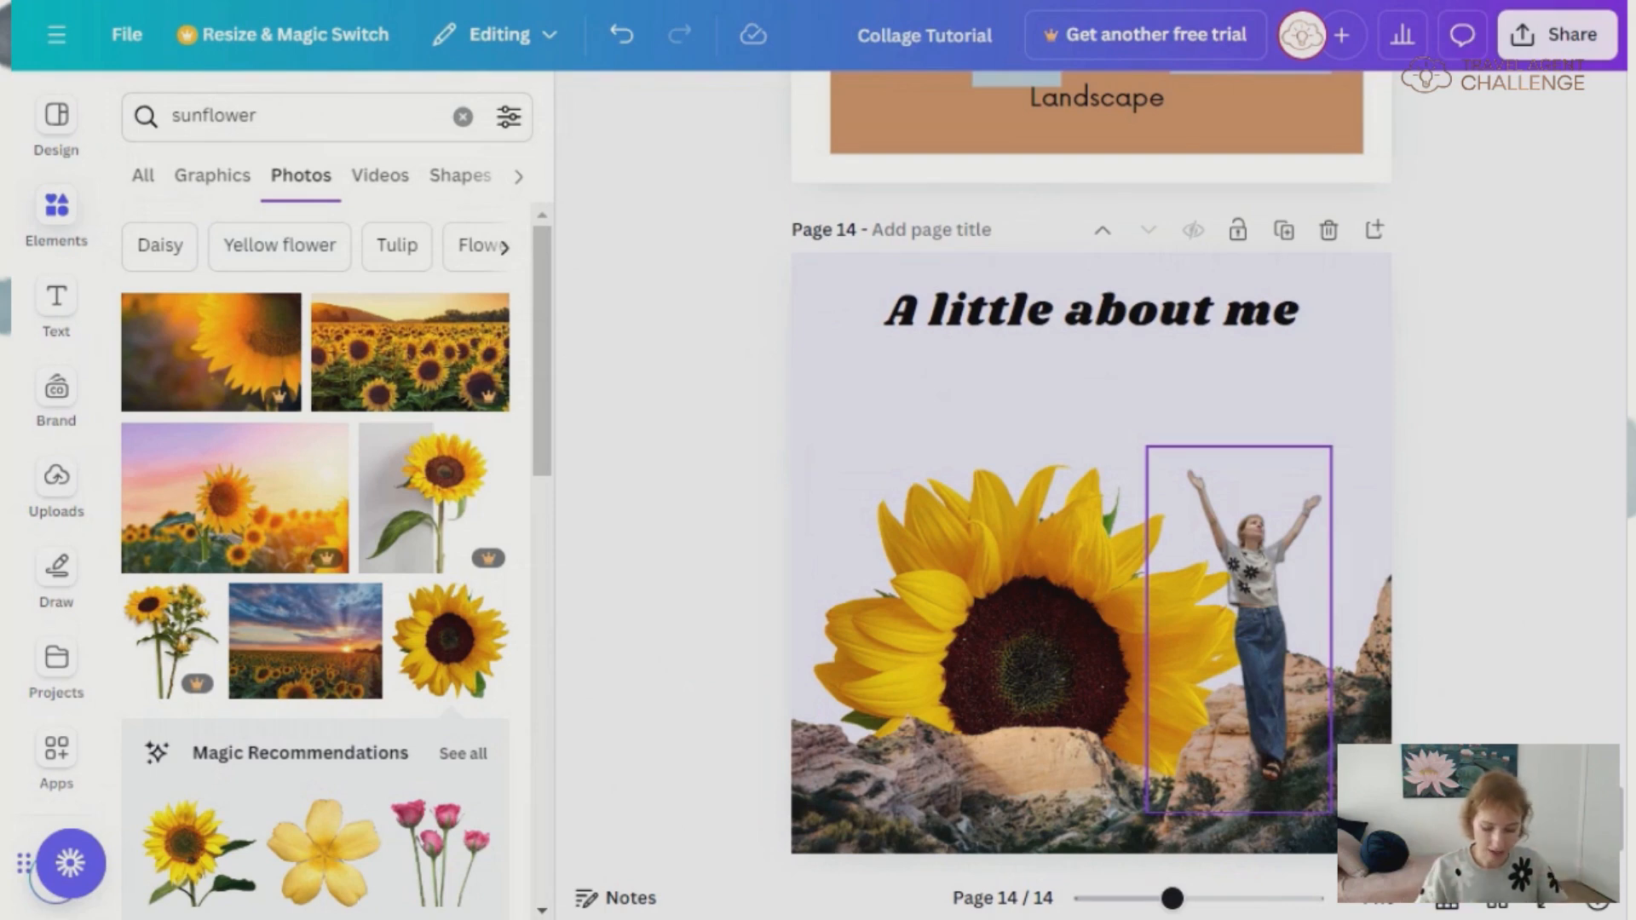
- Replace the photo search in the elements library with "camera"
{"action": "left_click", "coordinate": [297, 115]}
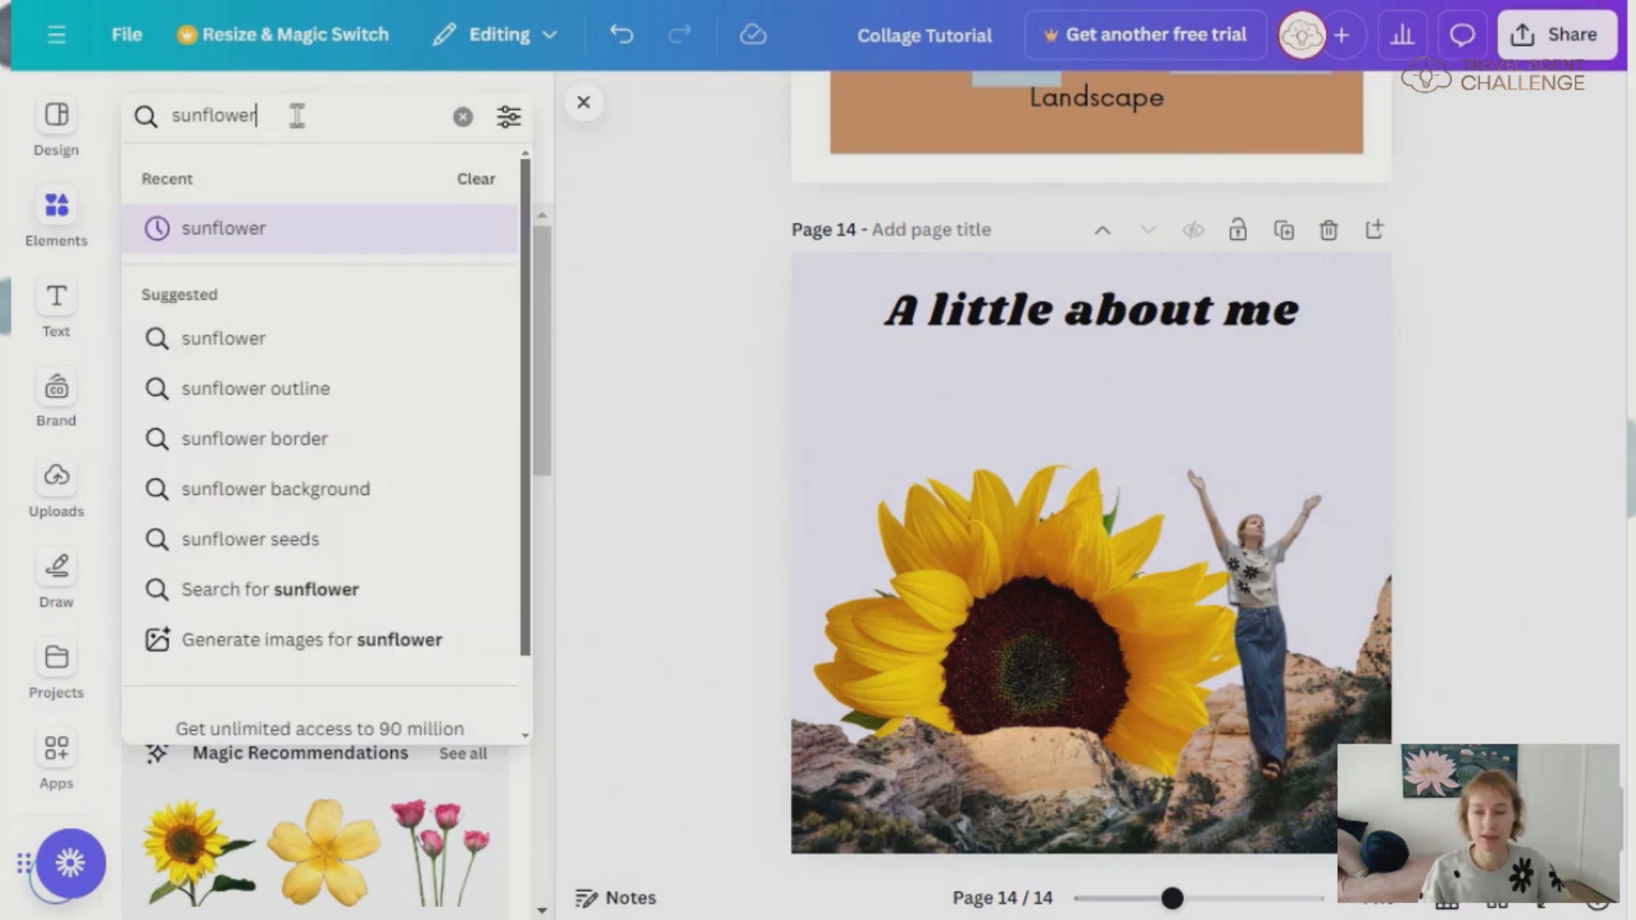
{"action": "key", "text": "BackSpace"}
{"action": "key", "text": "BackSpace"}
{"action": "key", "text": "BackSpace"}
{"action": "key", "text": "BackSpace"}
{"action": "key", "text": "BackSpace"}
{"action": "key", "text": "BackSpace"}
{"action": "key", "text": "BackSpace"}
{"action": "key", "text": "BackSpace"}
{"action": "type", "text": "camera"}
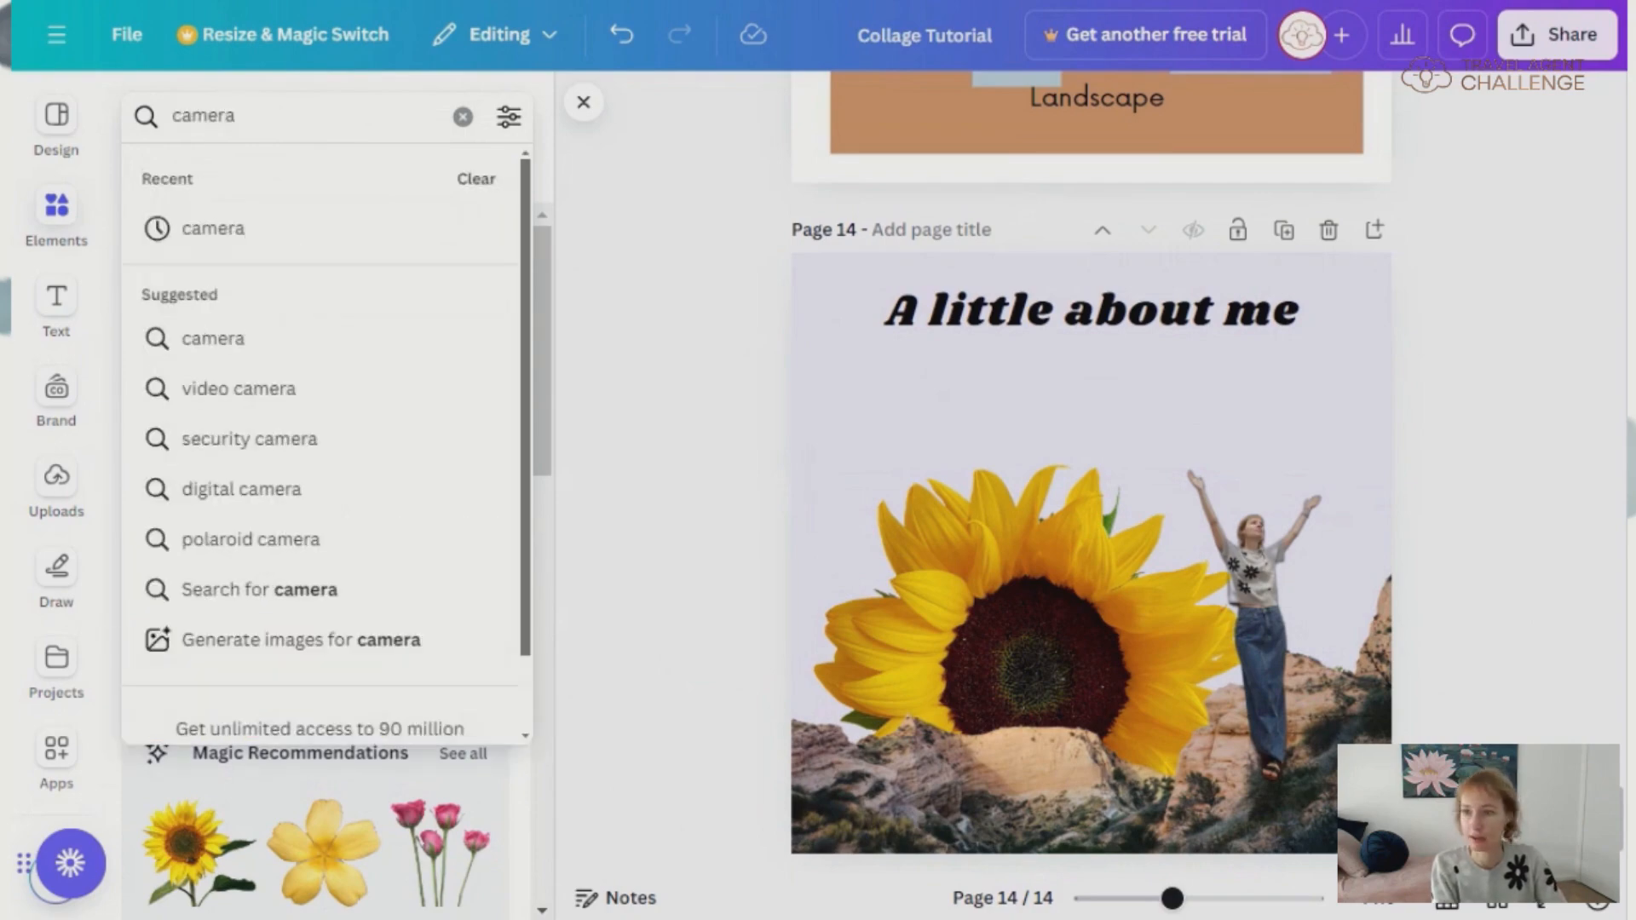
{"action": "key", "text": "Return"}
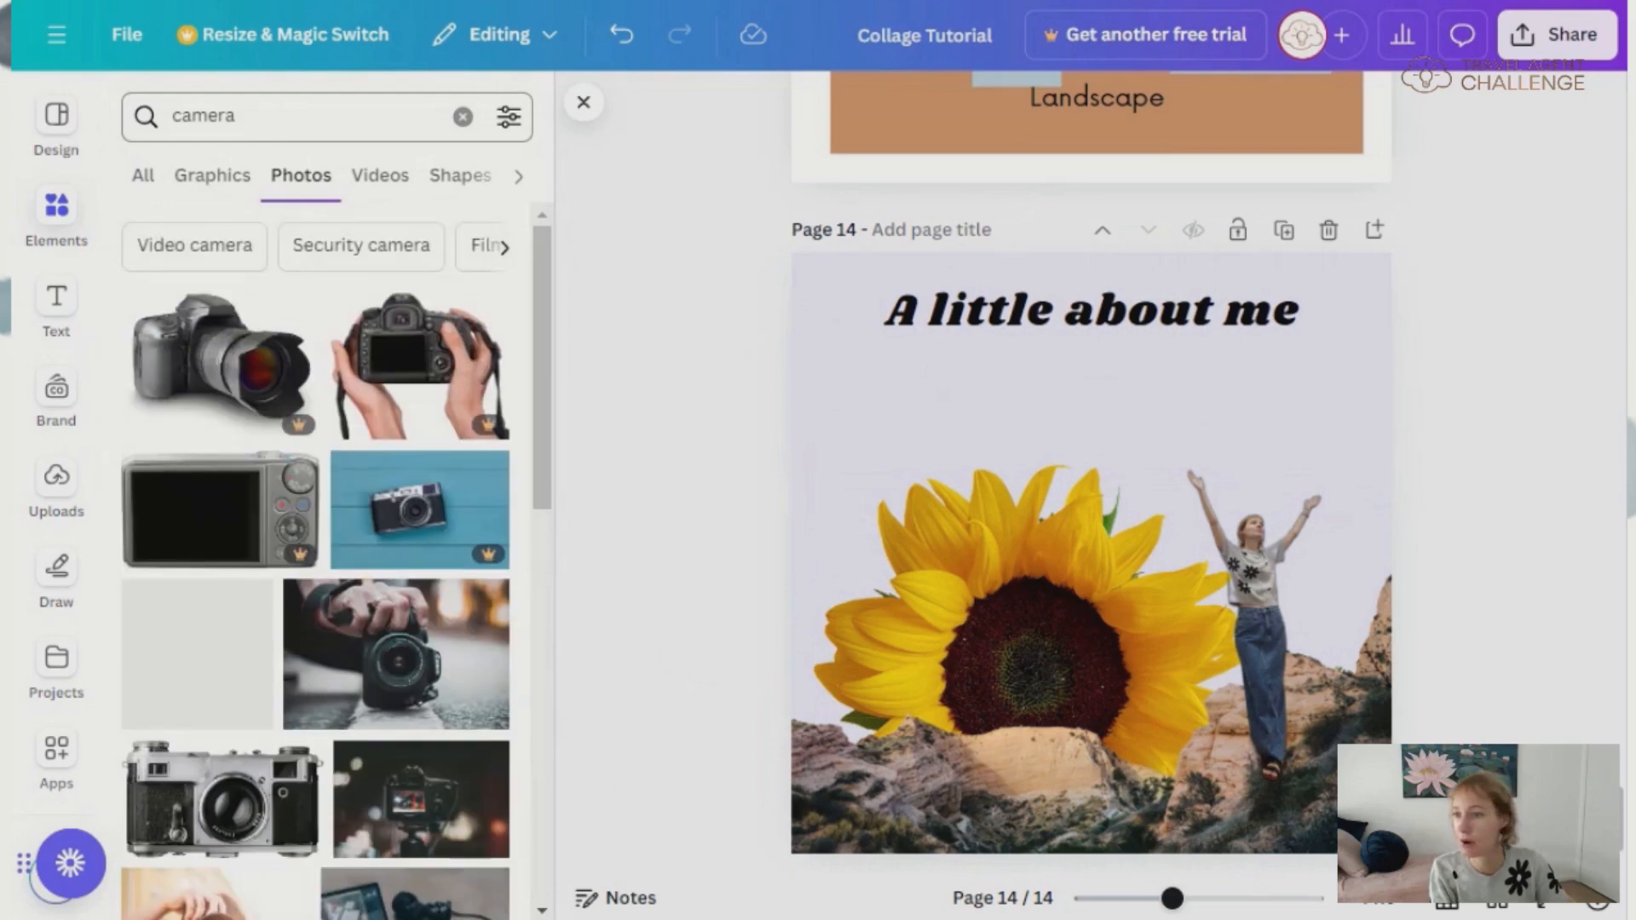
- Add the vintage camera cut-out, shrink it, tilt it slightly counter-clockwise and place it over the sunflower's lower left part
{"action": "left_click", "coordinate": [260, 818]}
{"action": "left_click_drag", "start_coordinate": [1106, 605], "coordinate": [1107, 705]}
{"action": "left_click_drag", "start_coordinate": [1334, 510], "coordinate": [1110, 635]}
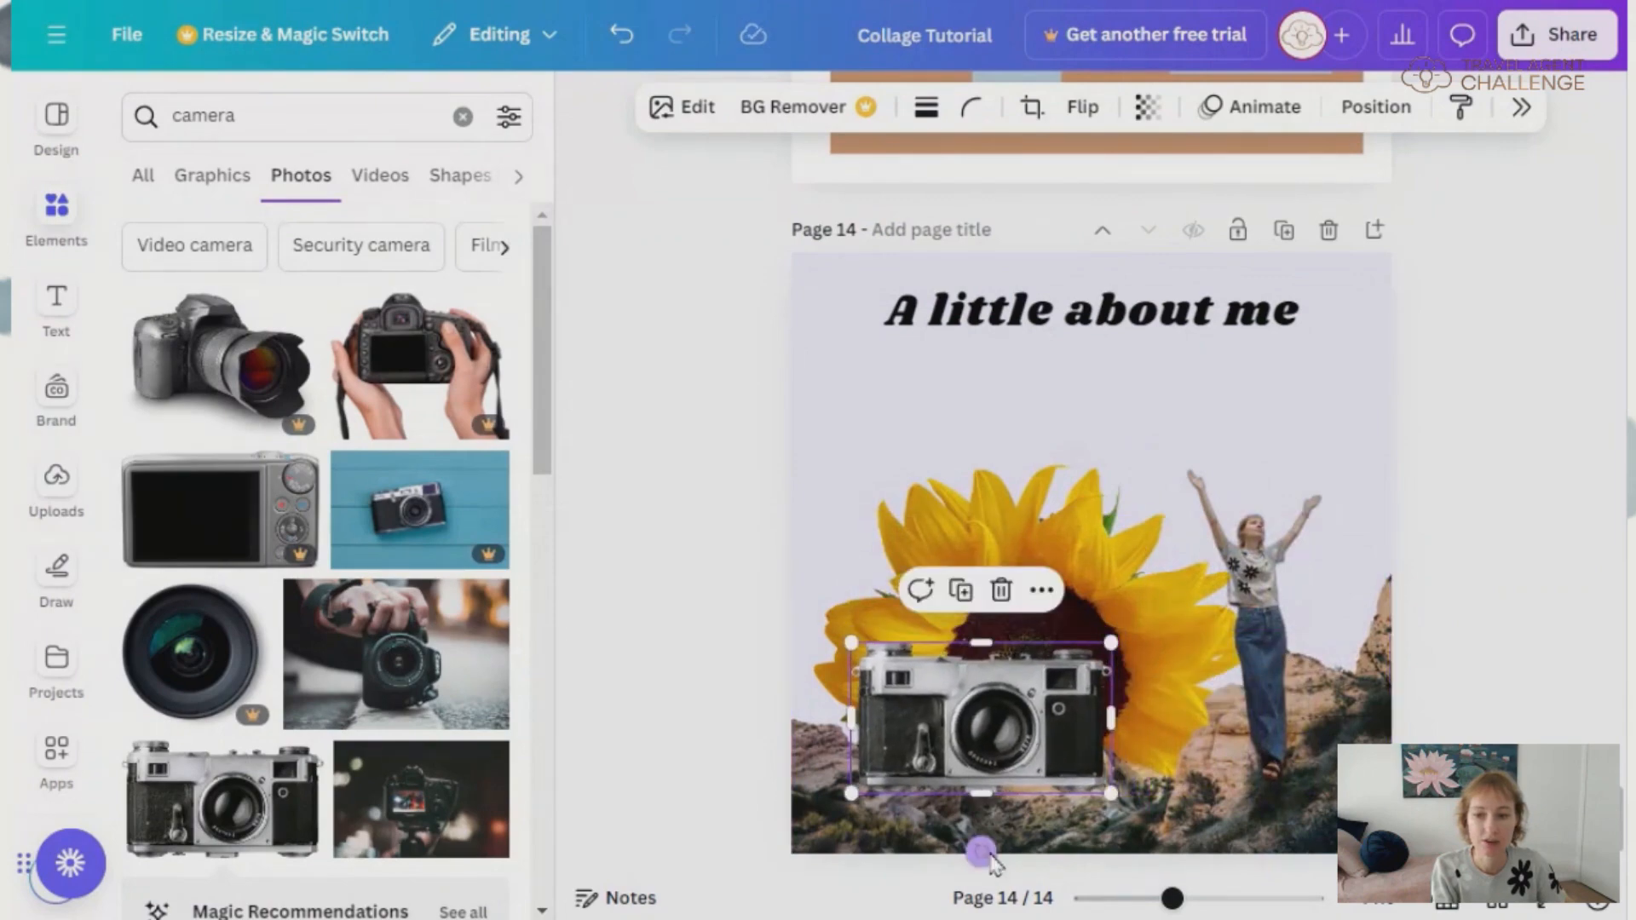
{"action": "left_click_drag", "start_coordinate": [983, 852], "coordinate": [1001, 851]}
{"action": "left_click_drag", "start_coordinate": [1006, 767], "coordinate": [1007, 791]}
{"action": "left_click_drag", "start_coordinate": [1098, 645], "coordinate": [1073, 668]}
{"action": "left_click_drag", "start_coordinate": [1016, 764], "coordinate": [1022, 749]}
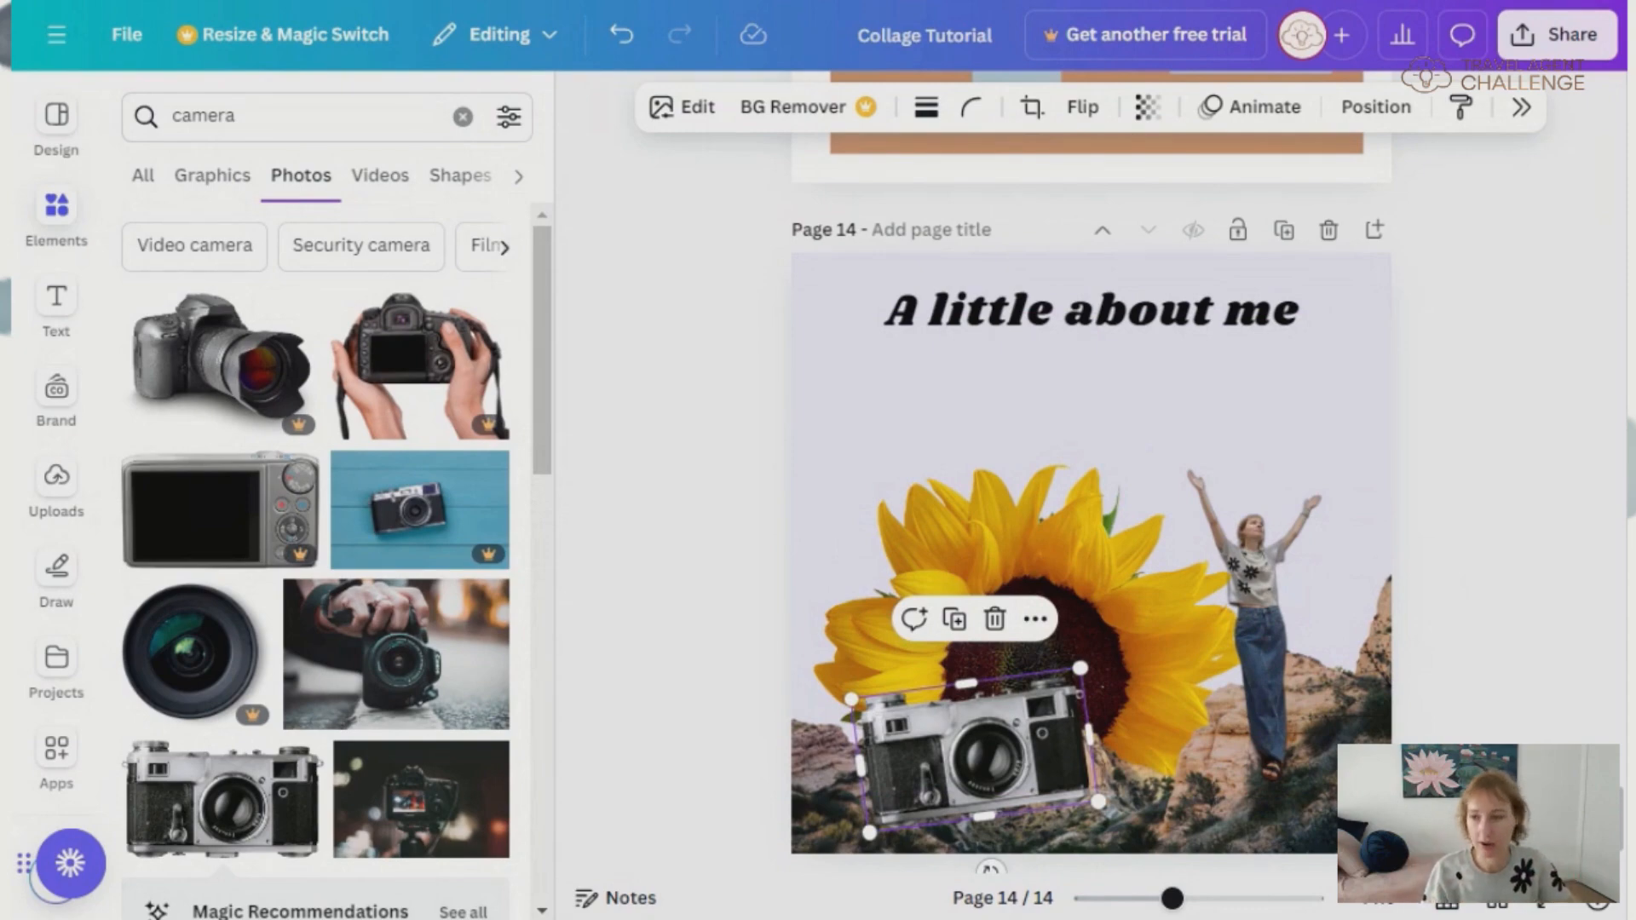
- Search the elements library for "rose" and limit the results to photos
{"action": "left_click", "coordinate": [465, 123]}
{"action": "left_click", "coordinate": [327, 113]}
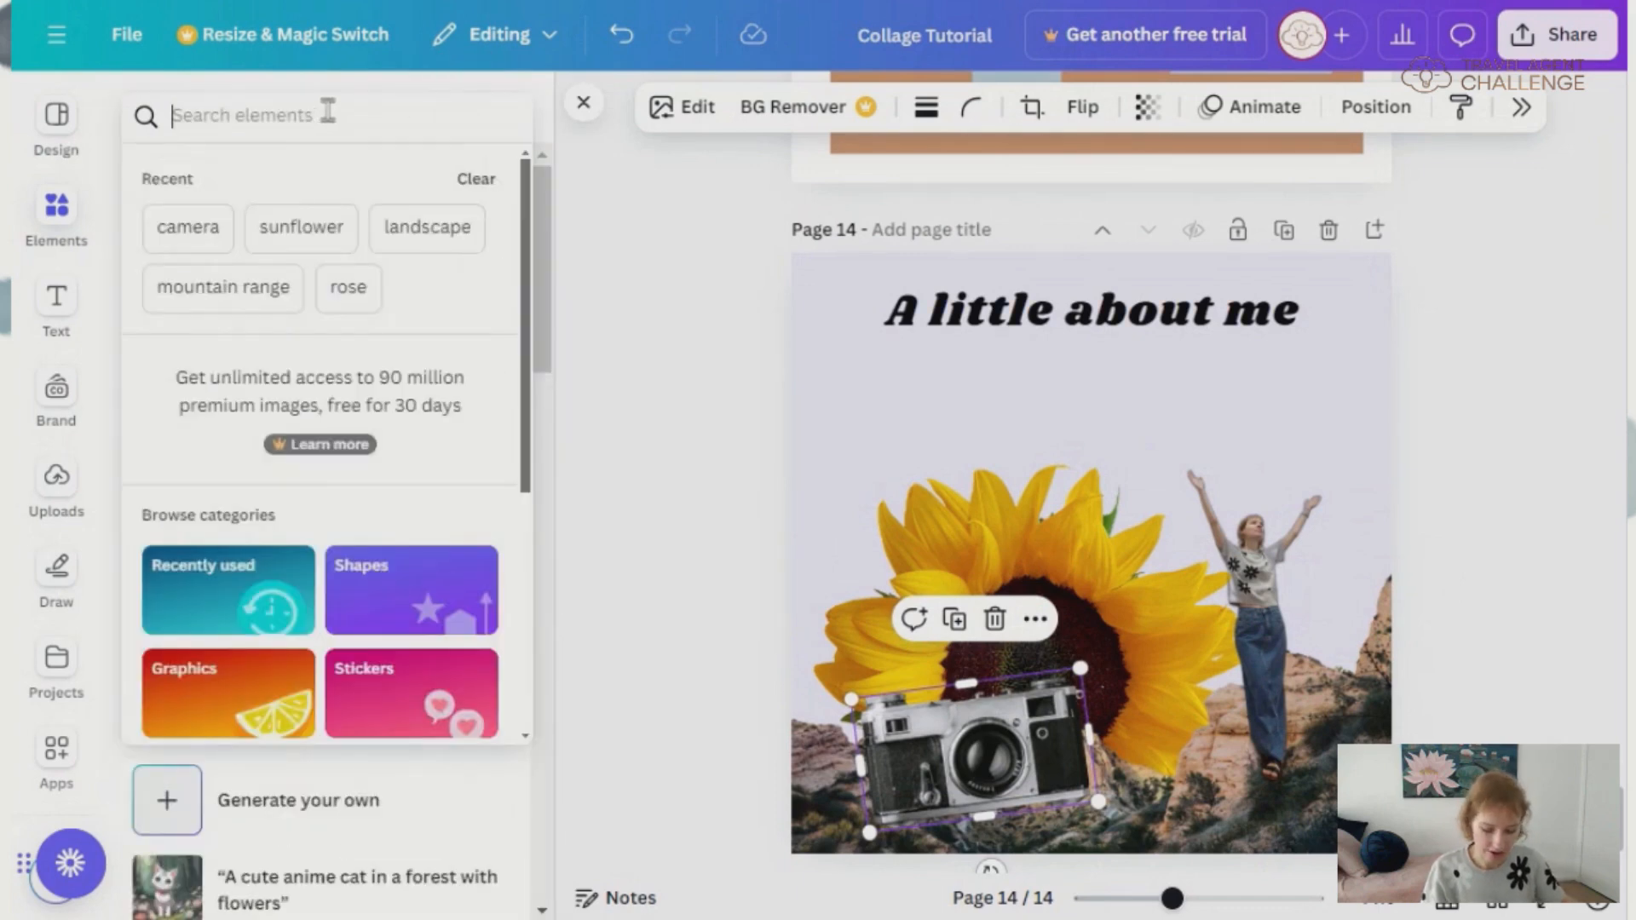
{"action": "type", "text": "rose"}
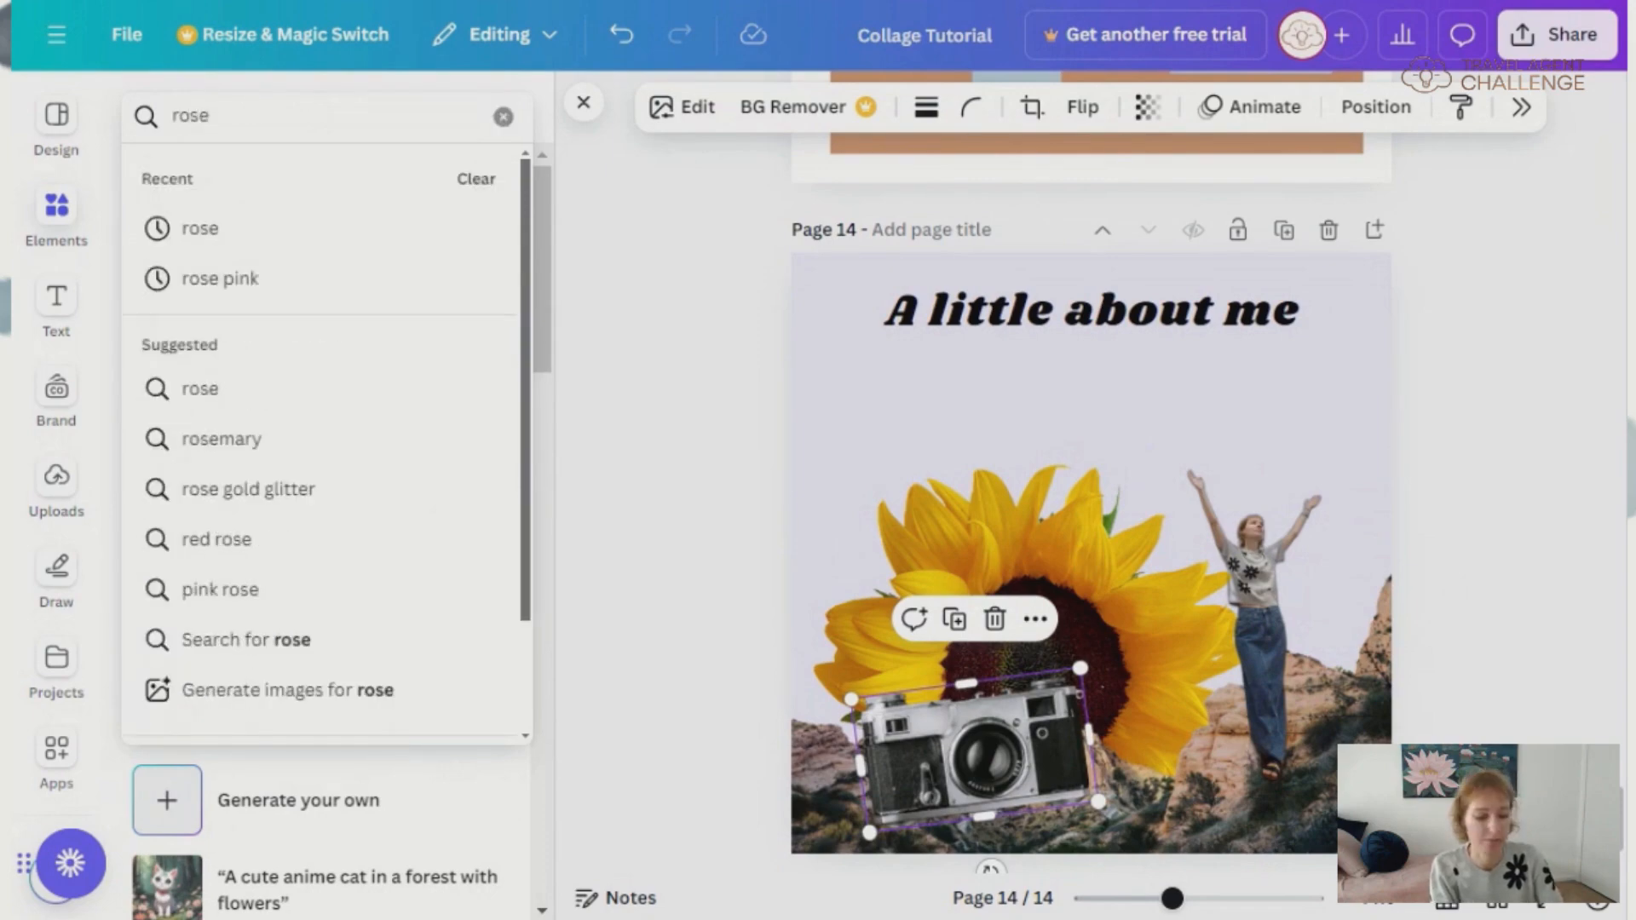
{"action": "key", "text": "Return"}
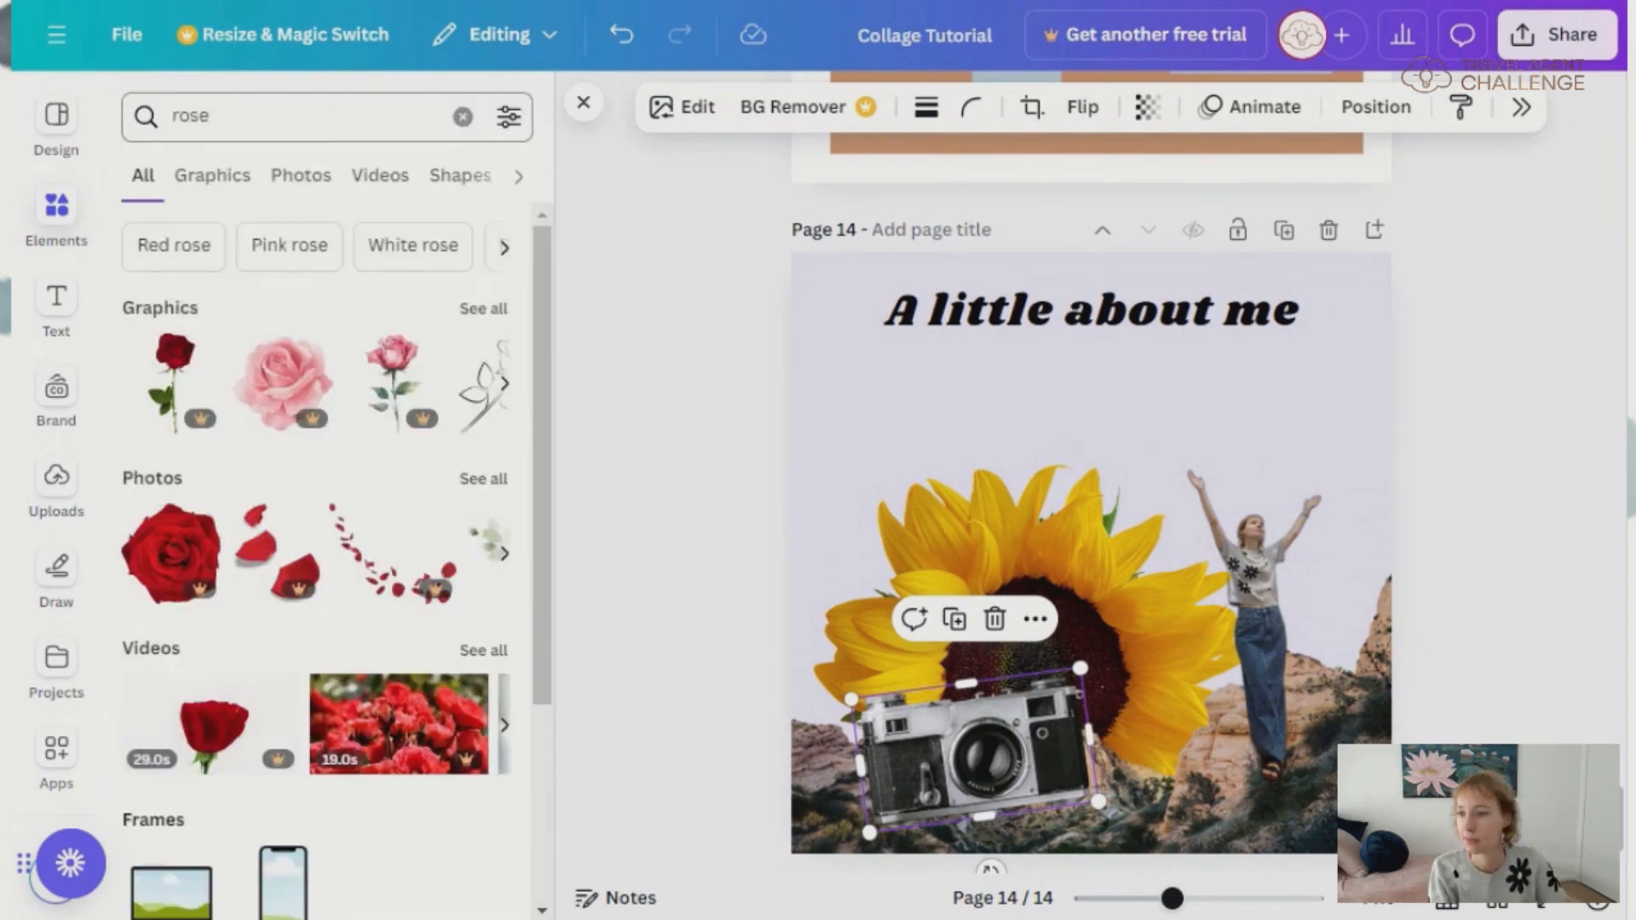
{"action": "left_click", "coordinate": [218, 176]}
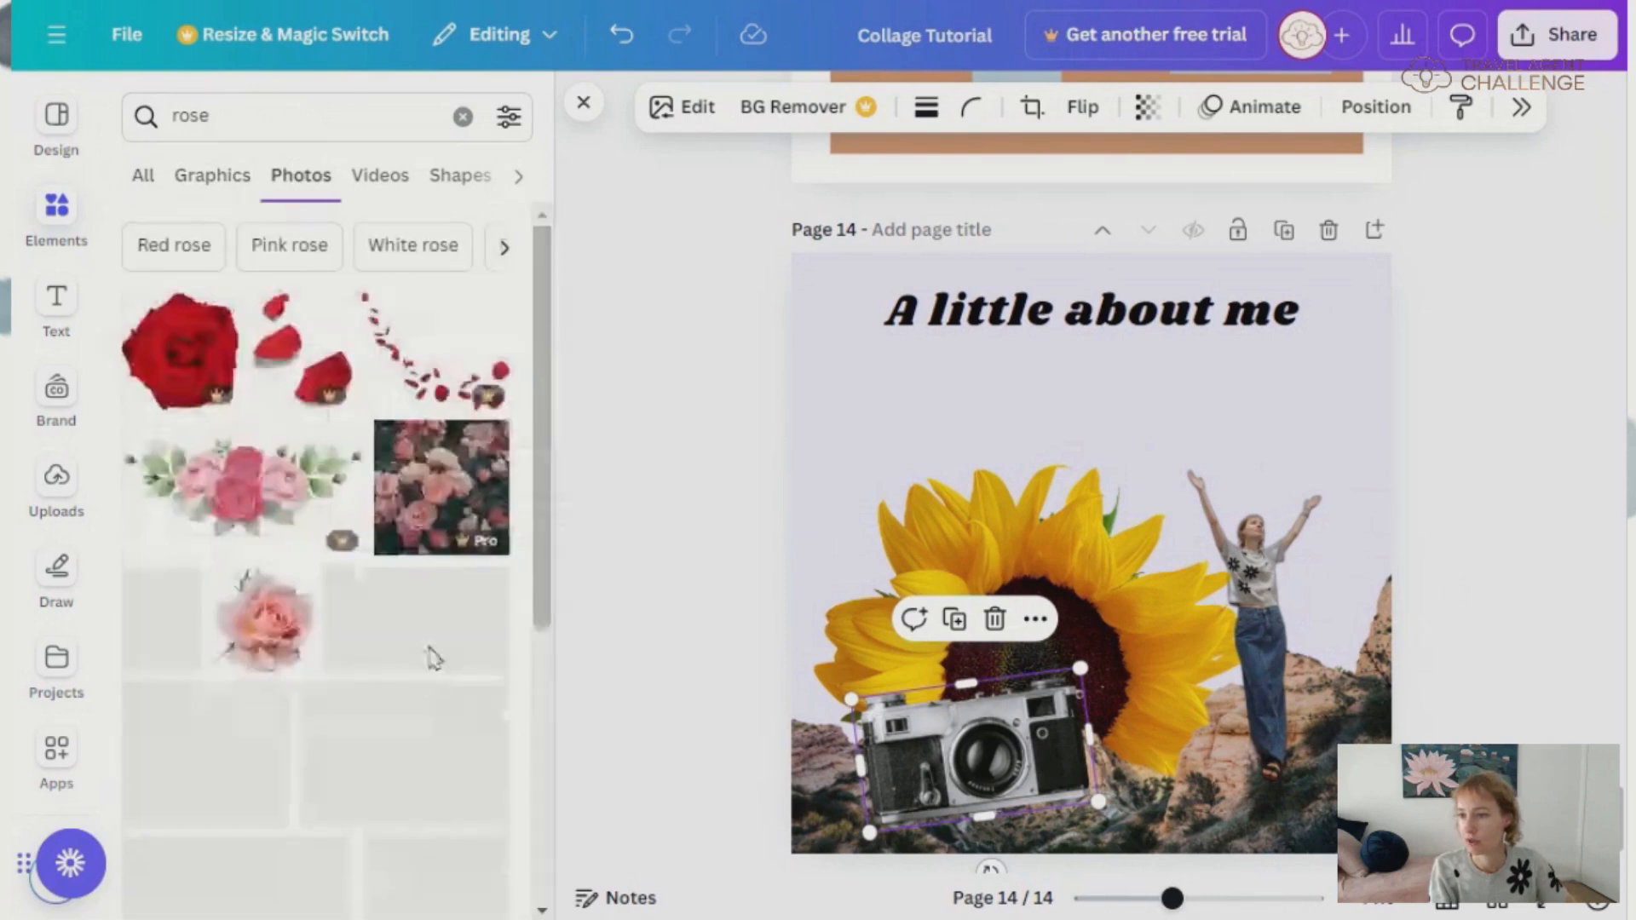
- Add the cut-out pink rose, shrink it and place it near the page's lower-right corner, over the portrait's legs
{"action": "left_click", "coordinate": [273, 652]}
{"action": "left_click_drag", "start_coordinate": [1228, 471], "coordinate": [1276, 550]}
{"action": "left_click_drag", "start_coordinate": [1370, 389], "coordinate": [1101, 666]}
{"action": "left_click_drag", "start_coordinate": [1015, 788], "coordinate": [1288, 716]}
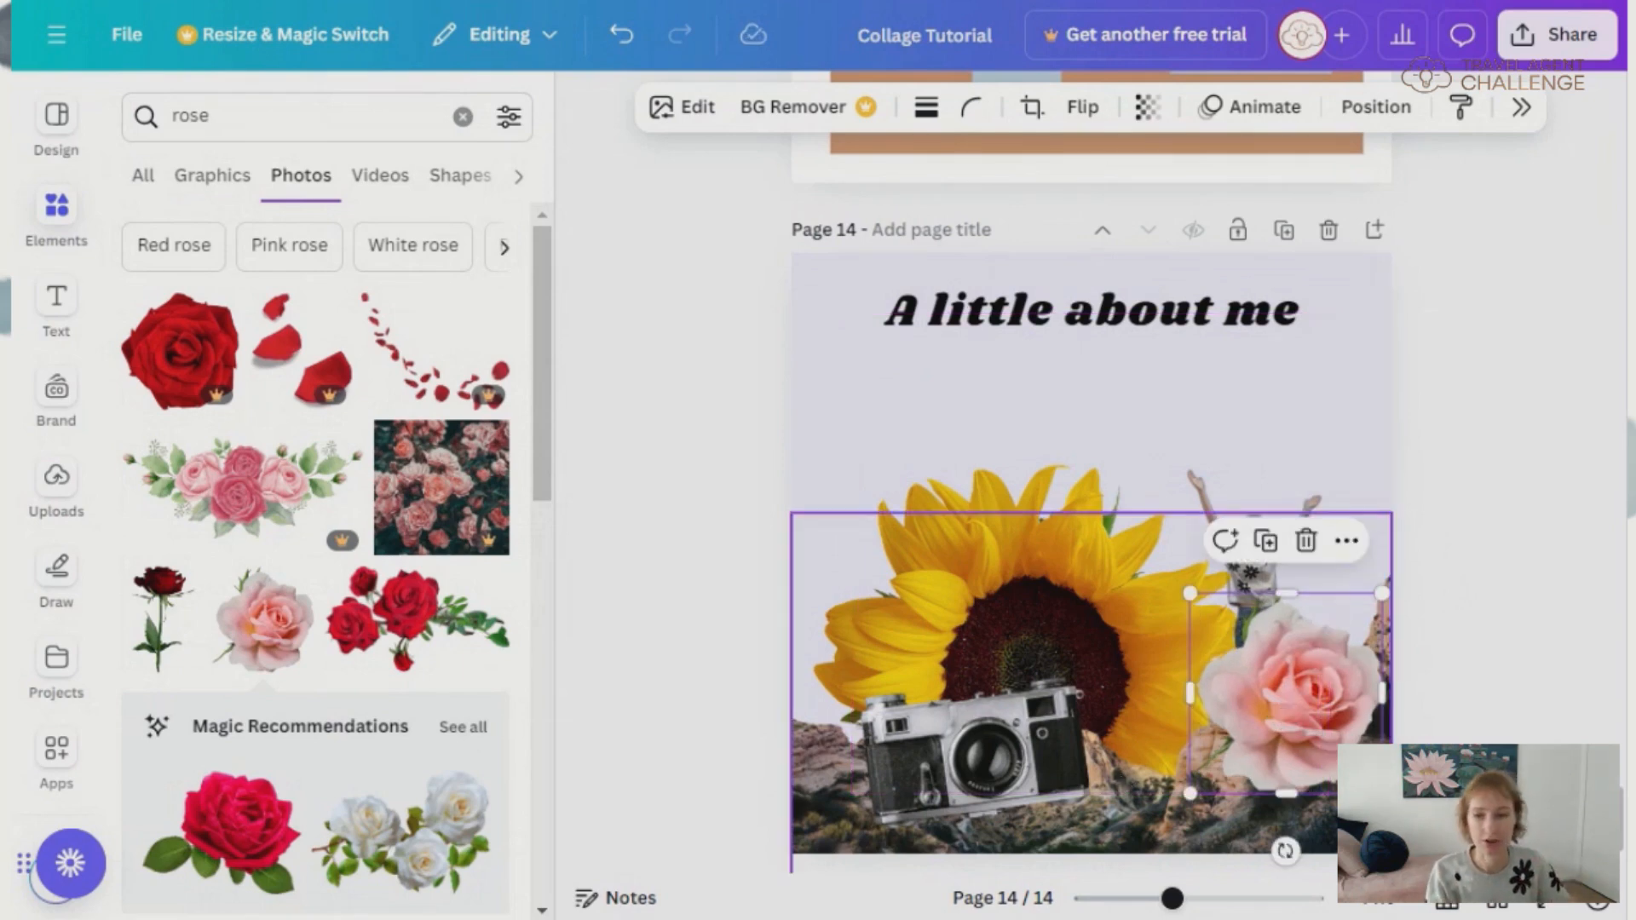
{"action": "left_click_drag", "start_coordinate": [1190, 595], "coordinate": [1206, 610]}
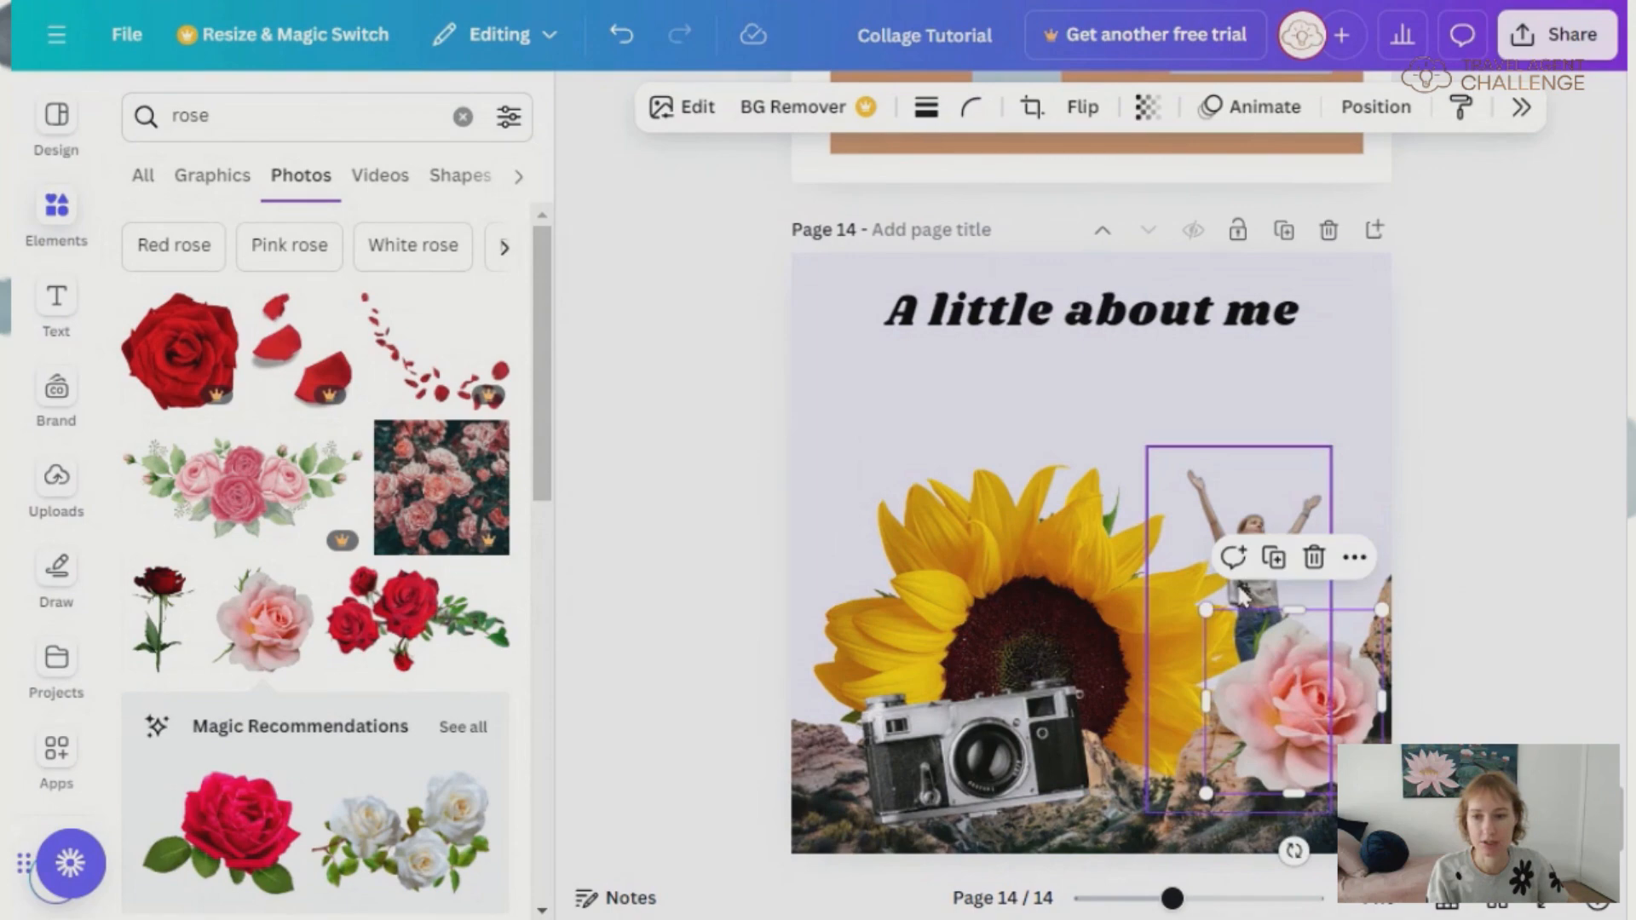
- Move the portrait left between the sunflower and the rose, and enlarge it slightly
{"action": "left_click_drag", "start_coordinate": [1214, 502], "coordinate": [1166, 505]}
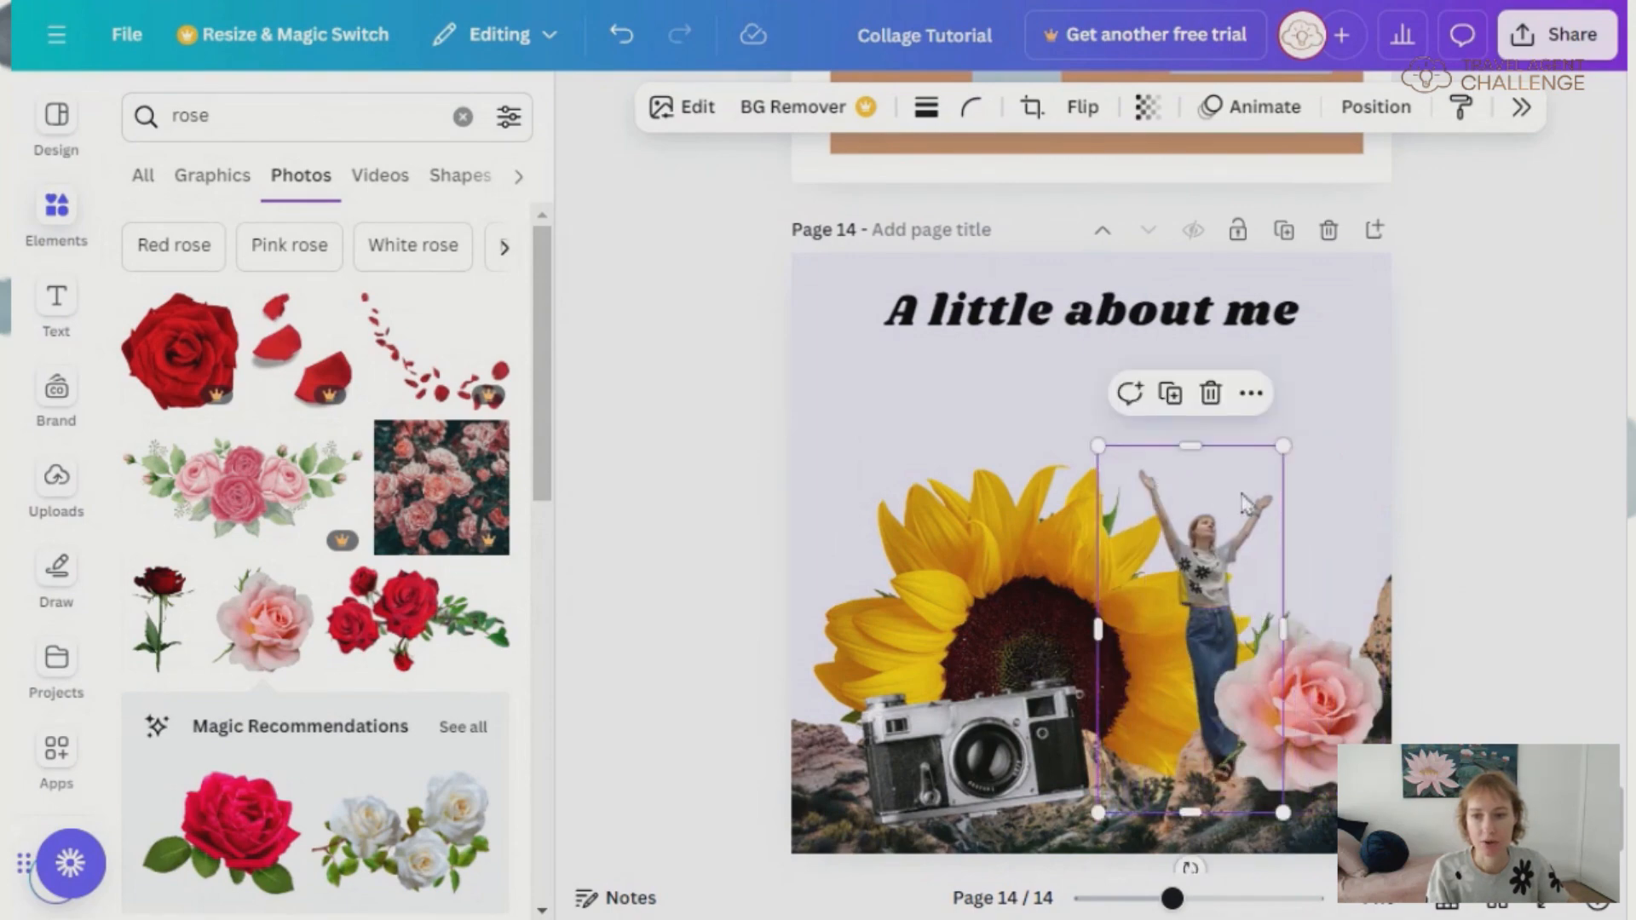
{"action": "left_click_drag", "start_coordinate": [1282, 447], "coordinate": [1300, 413]}
{"action": "left_click_drag", "start_coordinate": [1237, 517], "coordinate": [1252, 499]}
- Lower the sunflower and the portrait slightly, and nudge the pink rose up and left against the portrait's legs
{"action": "left_click", "coordinate": [981, 579]}
{"action": "left_click_drag", "start_coordinate": [982, 580], "coordinate": [988, 510]}
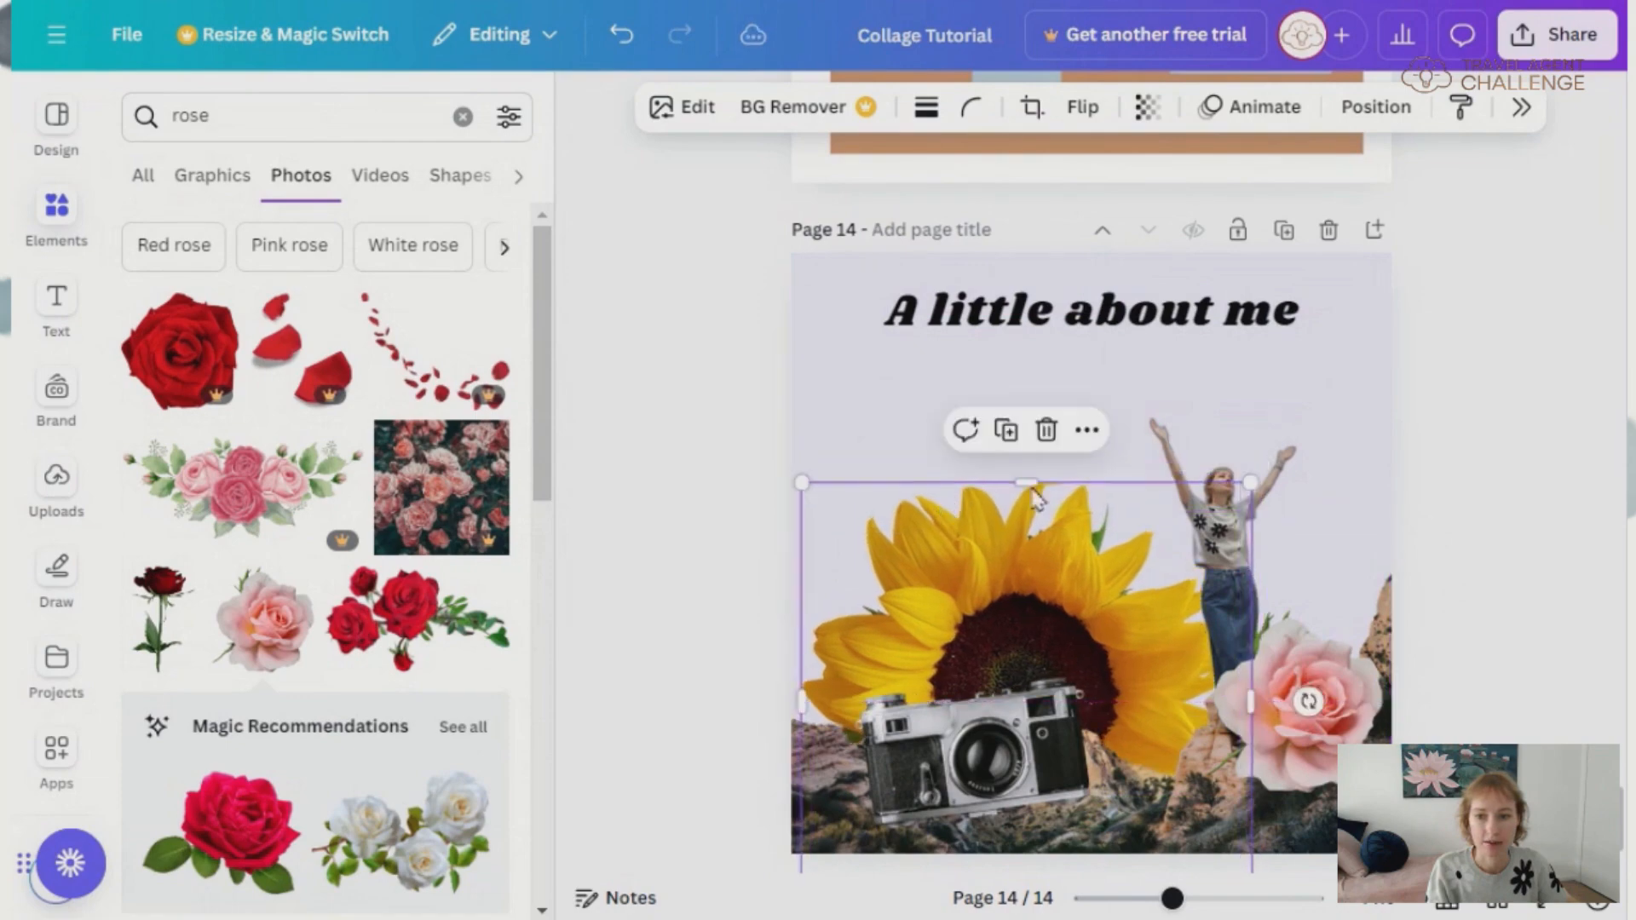
{"action": "left_click_drag", "start_coordinate": [1285, 465], "coordinate": [1276, 489]}
{"action": "left_click_drag", "start_coordinate": [1362, 699], "coordinate": [1350, 673]}
{"action": "left_click", "coordinate": [1472, 693]}
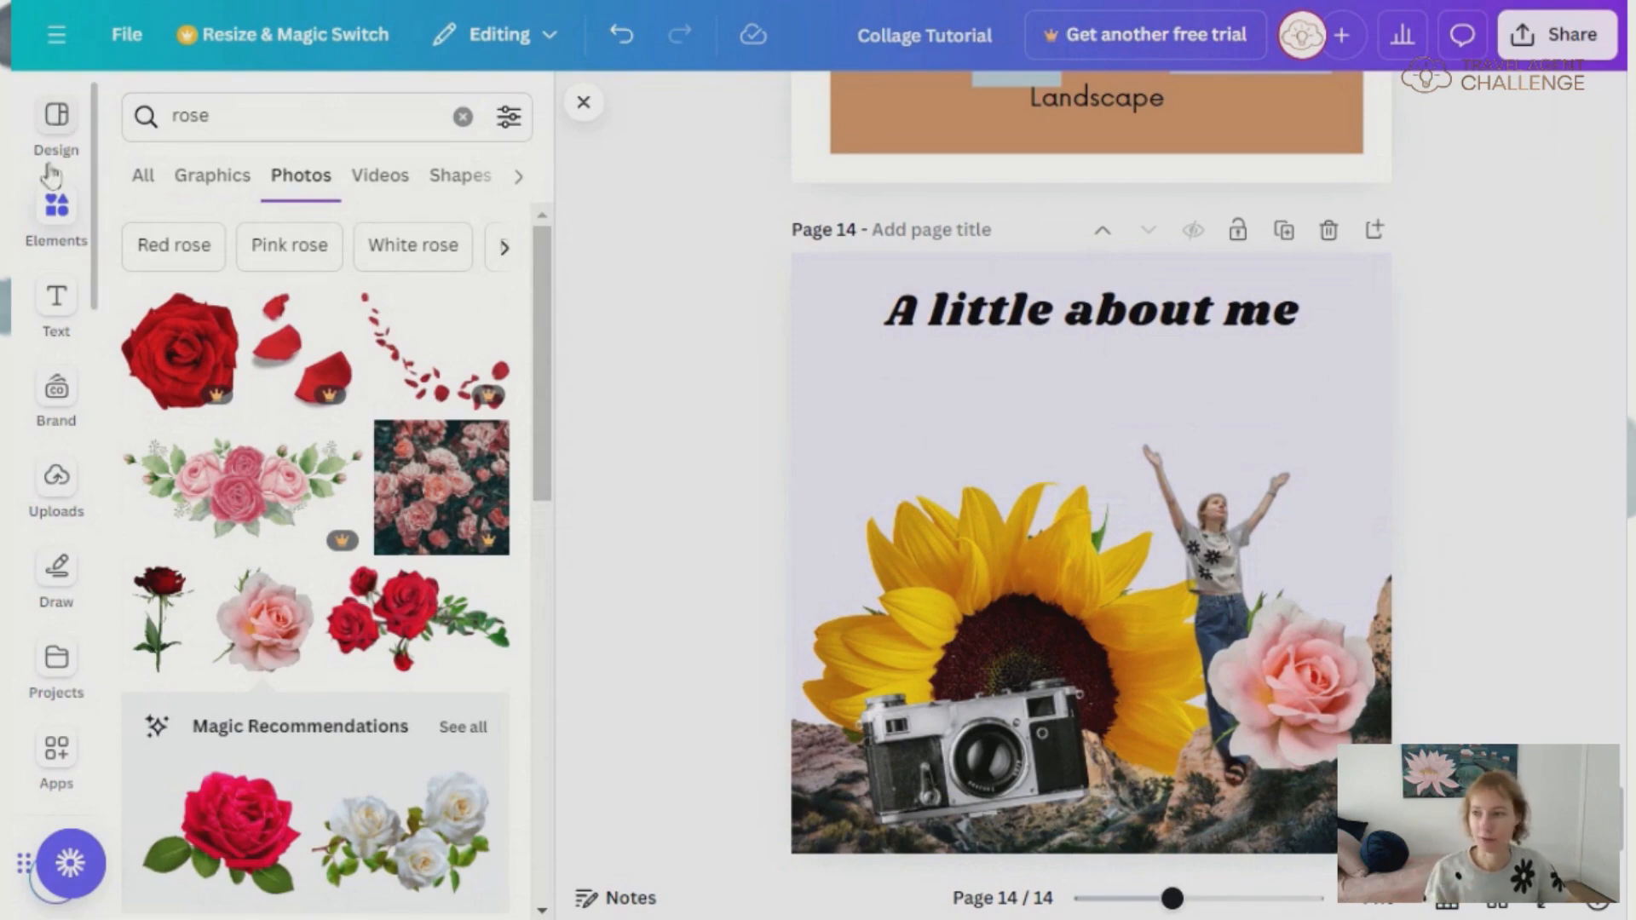
- Add the uploaded white keyboard cut-out, shrink and tilt it, and place it below the pink rose at the page's lower right
{"action": "left_click", "coordinate": [58, 479]}
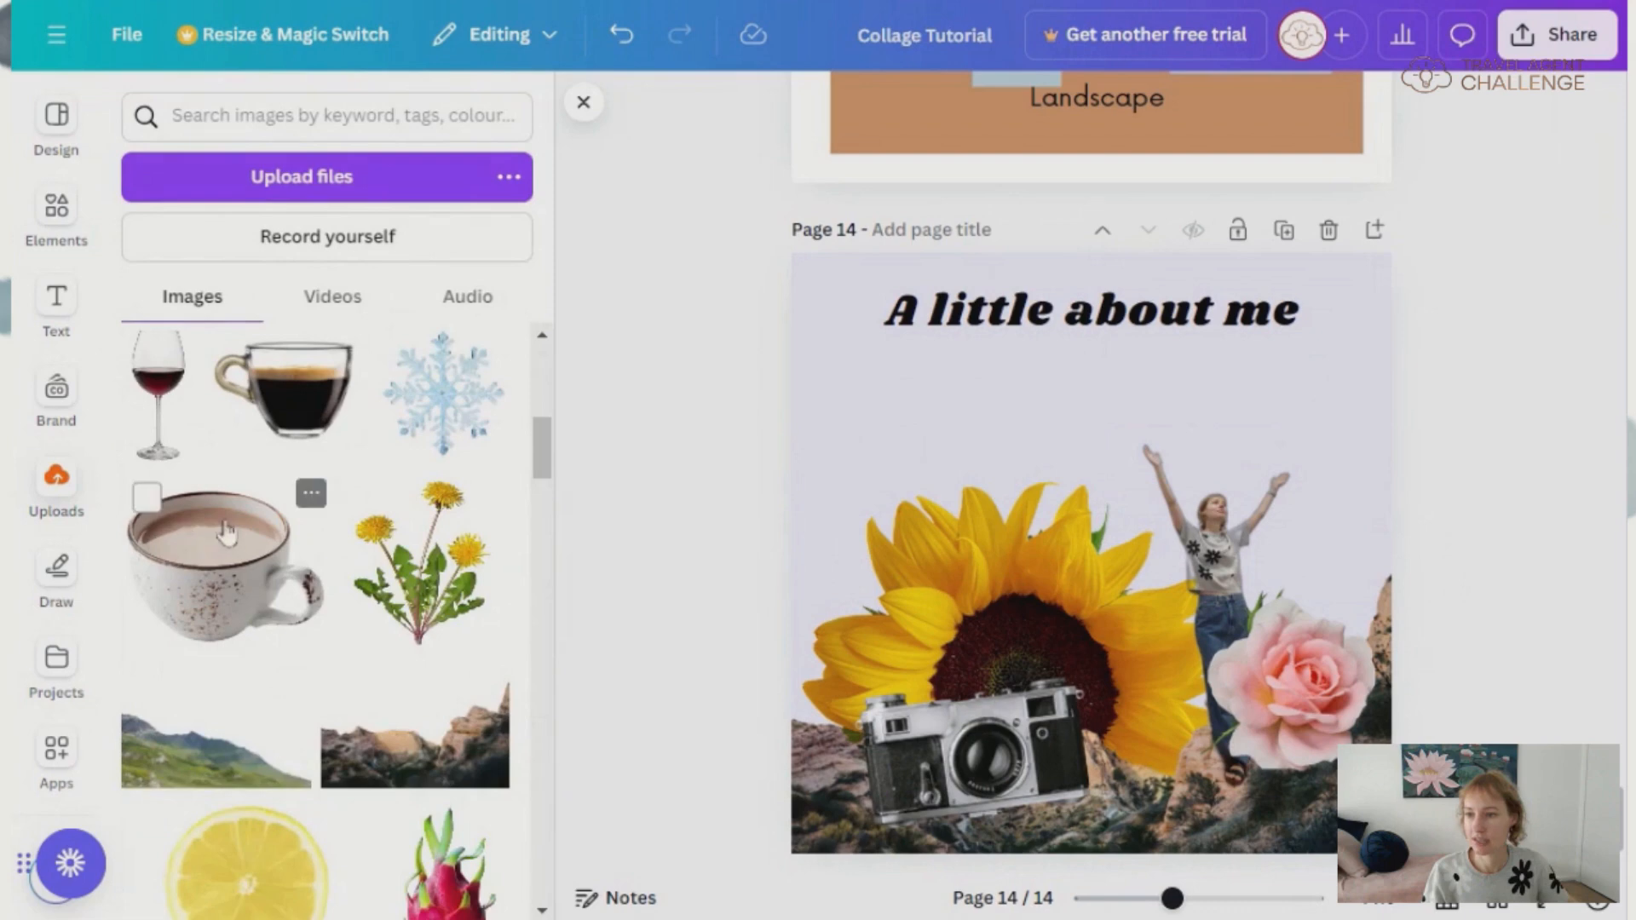
{"action": "scroll", "coordinate": [310, 639], "scroll_direction": "up", "scroll_amount": 5}
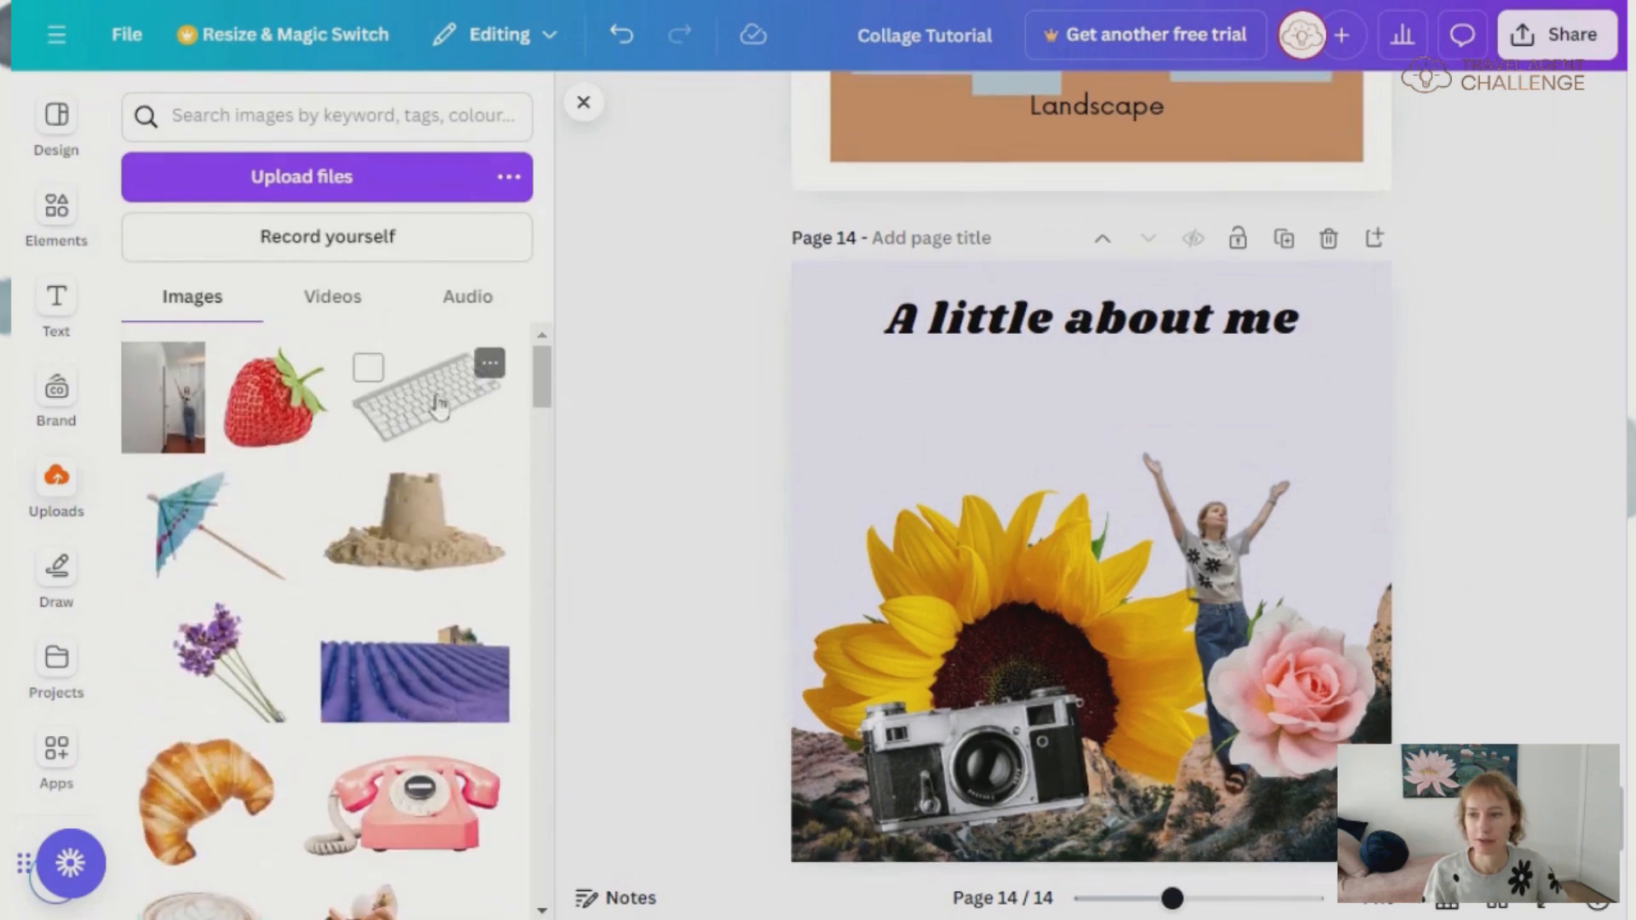
{"action": "left_click", "coordinate": [442, 404]}
{"action": "left_click_drag", "start_coordinate": [1089, 578], "coordinate": [1149, 663]}
{"action": "left_click_drag", "start_coordinate": [1374, 500], "coordinate": [1209, 614]}
{"action": "left_click_drag", "start_coordinate": [1108, 750], "coordinate": [1246, 784]}
{"action": "left_click_drag", "start_coordinate": [1076, 868], "coordinate": [1091, 856]}
- Add the uploaded strawberry cut-out, shrink and rotate it, and place it in the page's lower-left corner beside the camera
{"action": "left_click", "coordinate": [271, 397]}
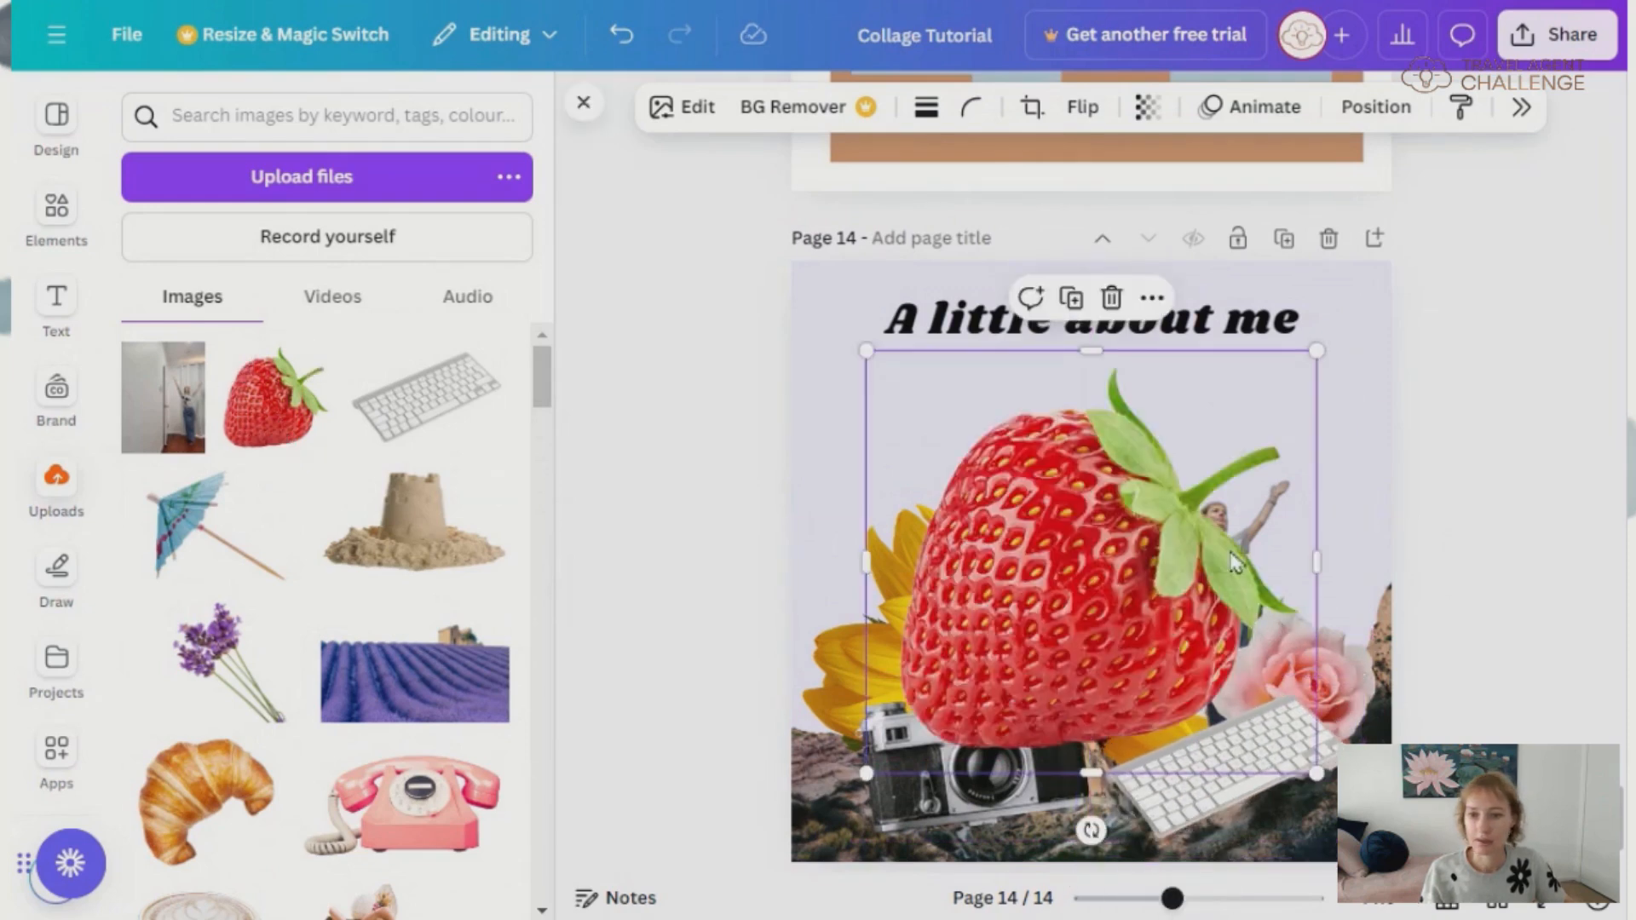
{"action": "left_click_drag", "start_coordinate": [1314, 369], "coordinate": [1095, 533]}
{"action": "left_click_drag", "start_coordinate": [961, 814], "coordinate": [1093, 692]}
{"action": "left_click_drag", "start_coordinate": [1056, 585], "coordinate": [1010, 638]}
{"action": "left_click_drag", "start_coordinate": [920, 704], "coordinate": [841, 762]}
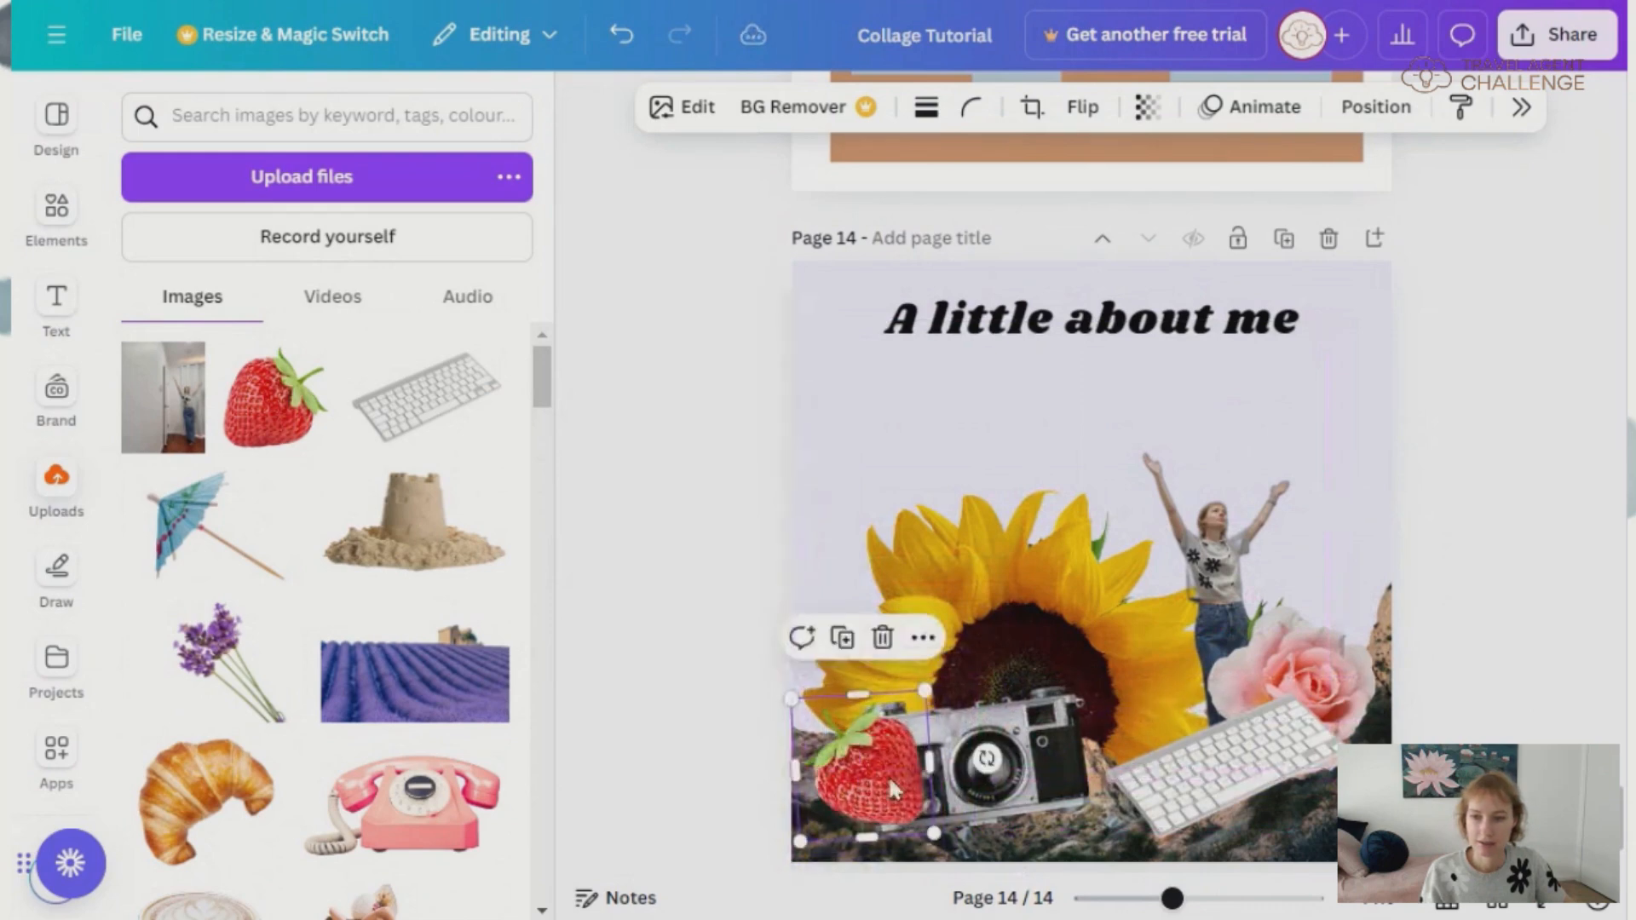
- Shift the camera slightly right and up away from the strawberry, and shrink the strawberry a little
{"action": "left_click_drag", "start_coordinate": [1022, 762], "coordinate": [1054, 749]}
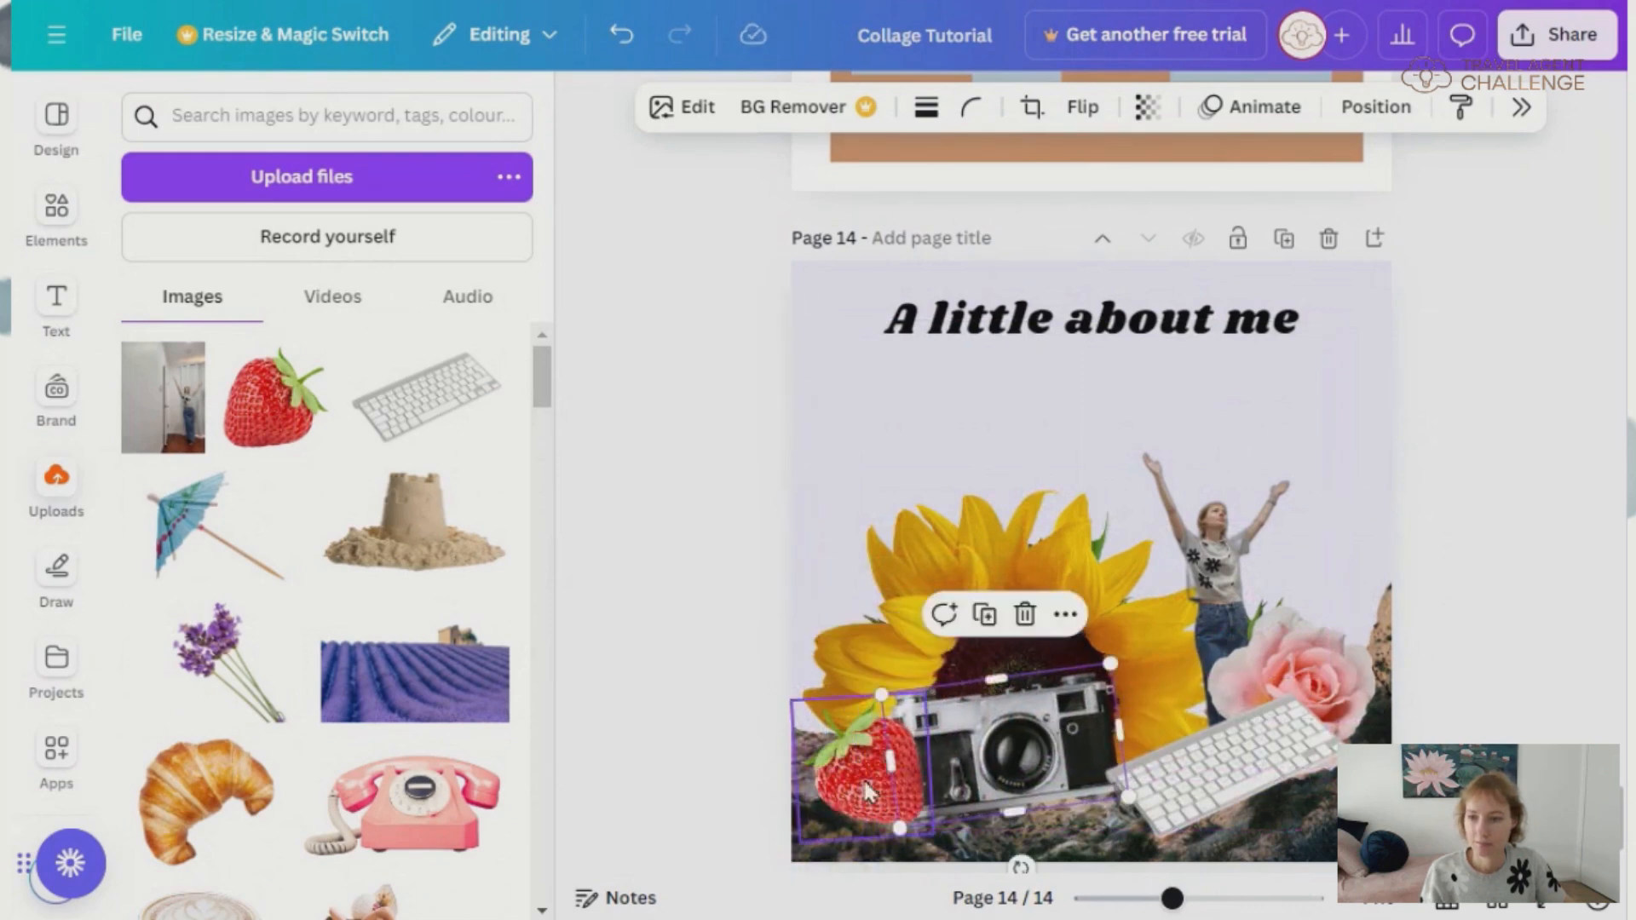
{"action": "left_click", "coordinate": [893, 750]}
{"action": "left_click_drag", "start_coordinate": [928, 689], "coordinate": [911, 709]}
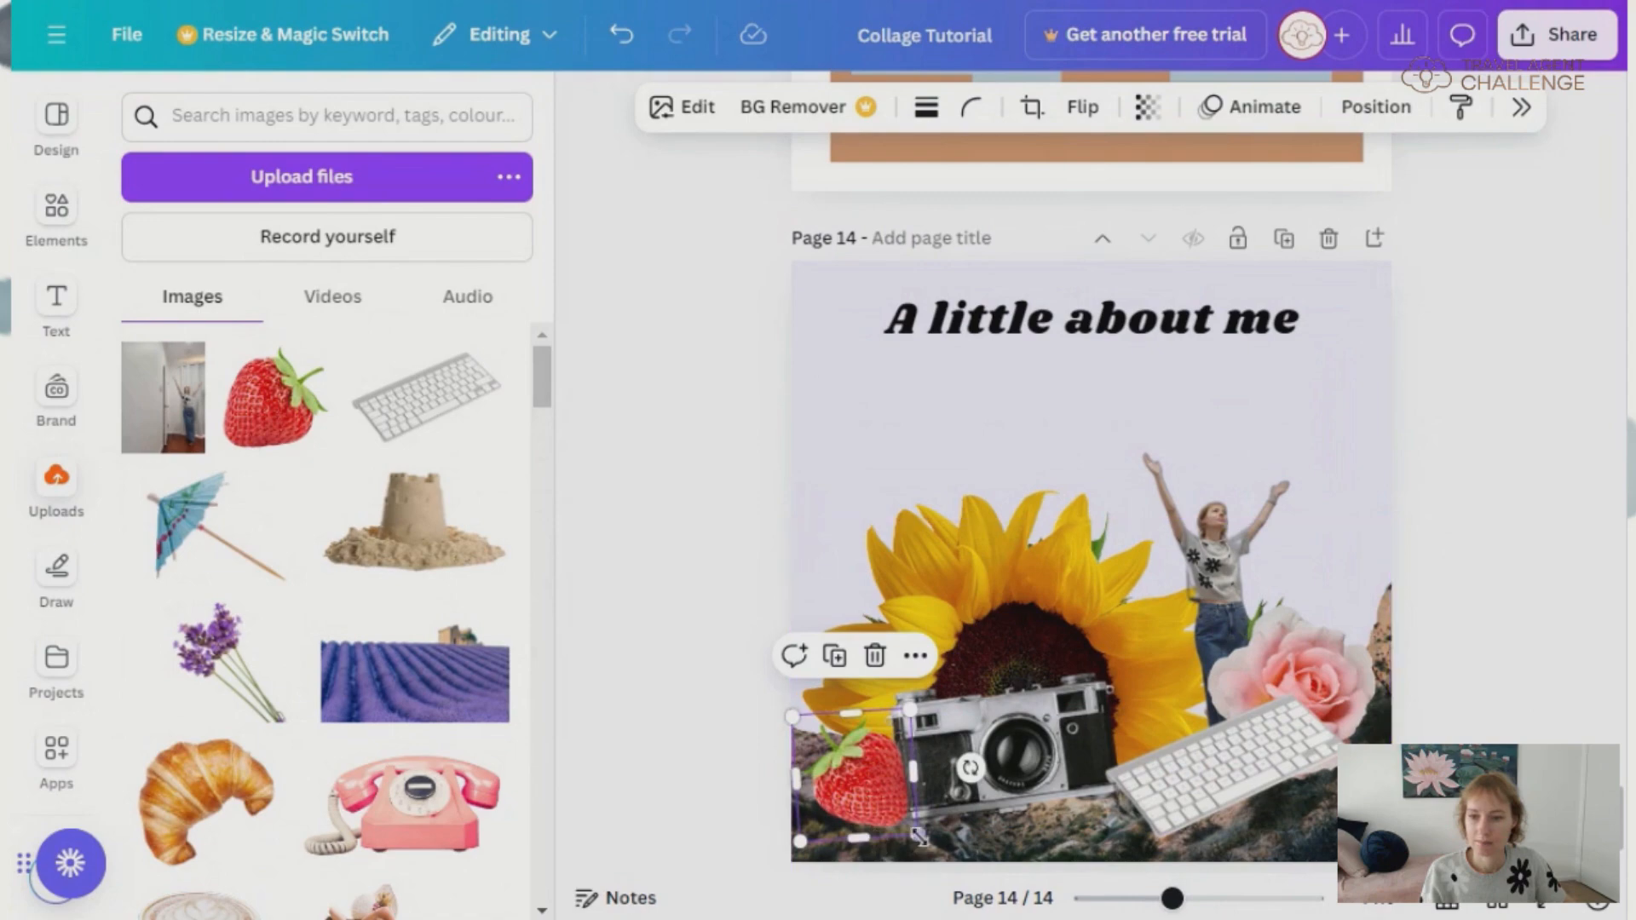
- Tilt the strawberry a little further and move it right so it sits against the camera
{"action": "left_click_drag", "start_coordinate": [969, 767], "coordinate": [968, 791]}
{"action": "left_click_drag", "start_coordinate": [866, 789], "coordinate": [893, 794]}
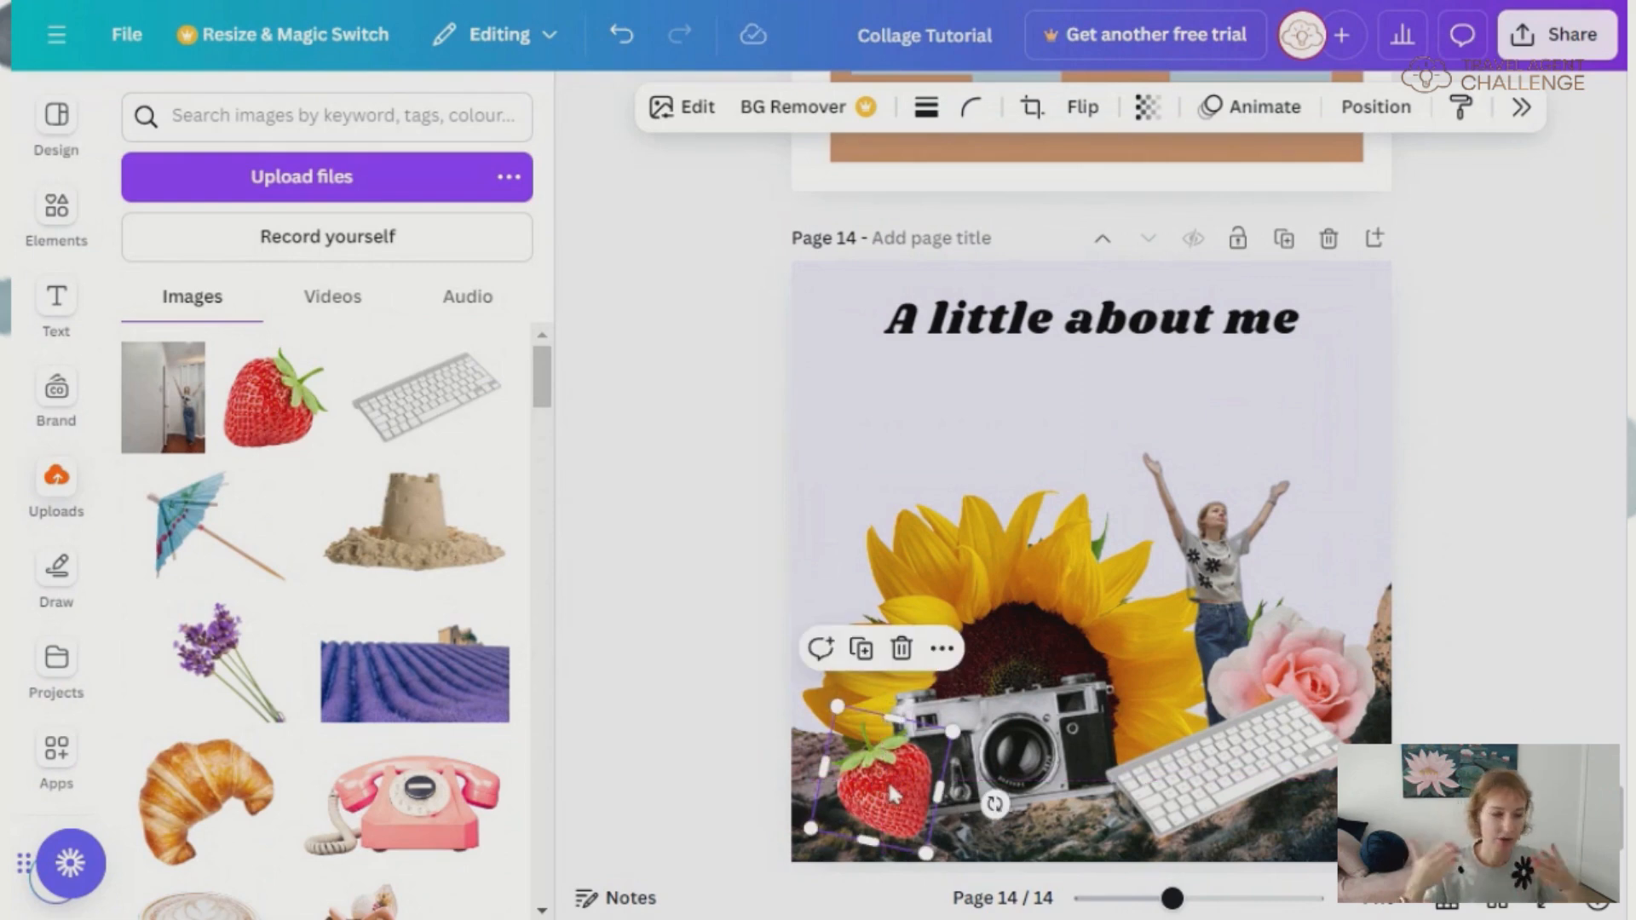
{"action": "left_click", "coordinate": [750, 675]}
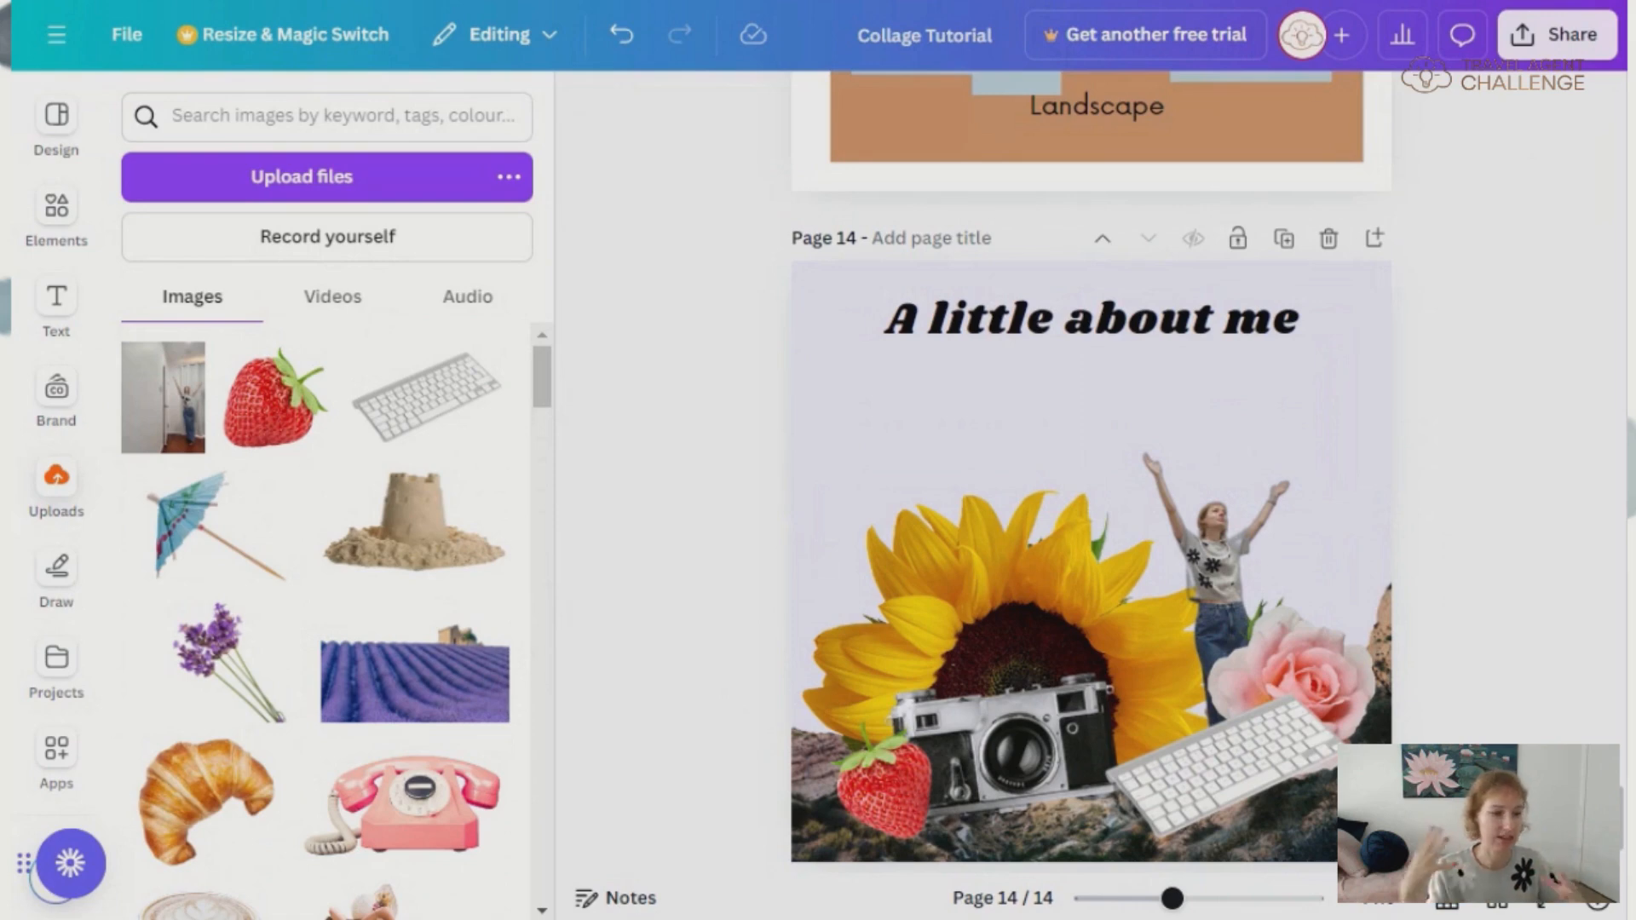
- Enlarge the cut-out portrait slightly and raise it a little above the pink rose
{"action": "left_click", "coordinate": [1100, 429]}
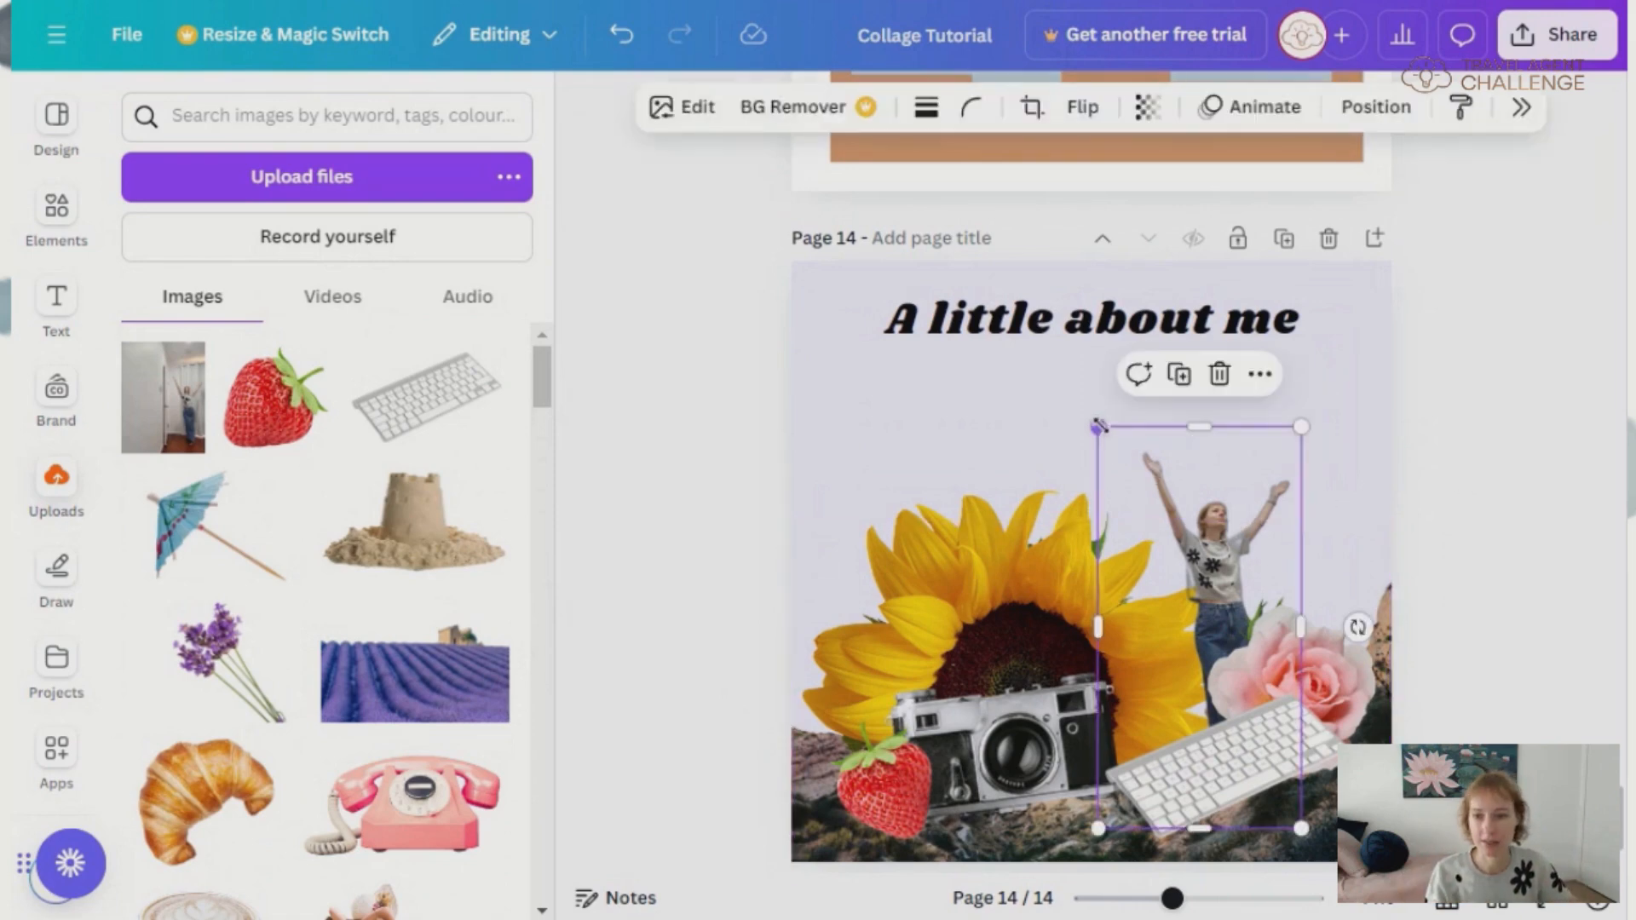
{"action": "left_click_drag", "start_coordinate": [1095, 419], "coordinate": [1090, 412]}
{"action": "left_click_drag", "start_coordinate": [1219, 522], "coordinate": [1219, 499]}
{"action": "left_click", "coordinate": [1510, 568]}
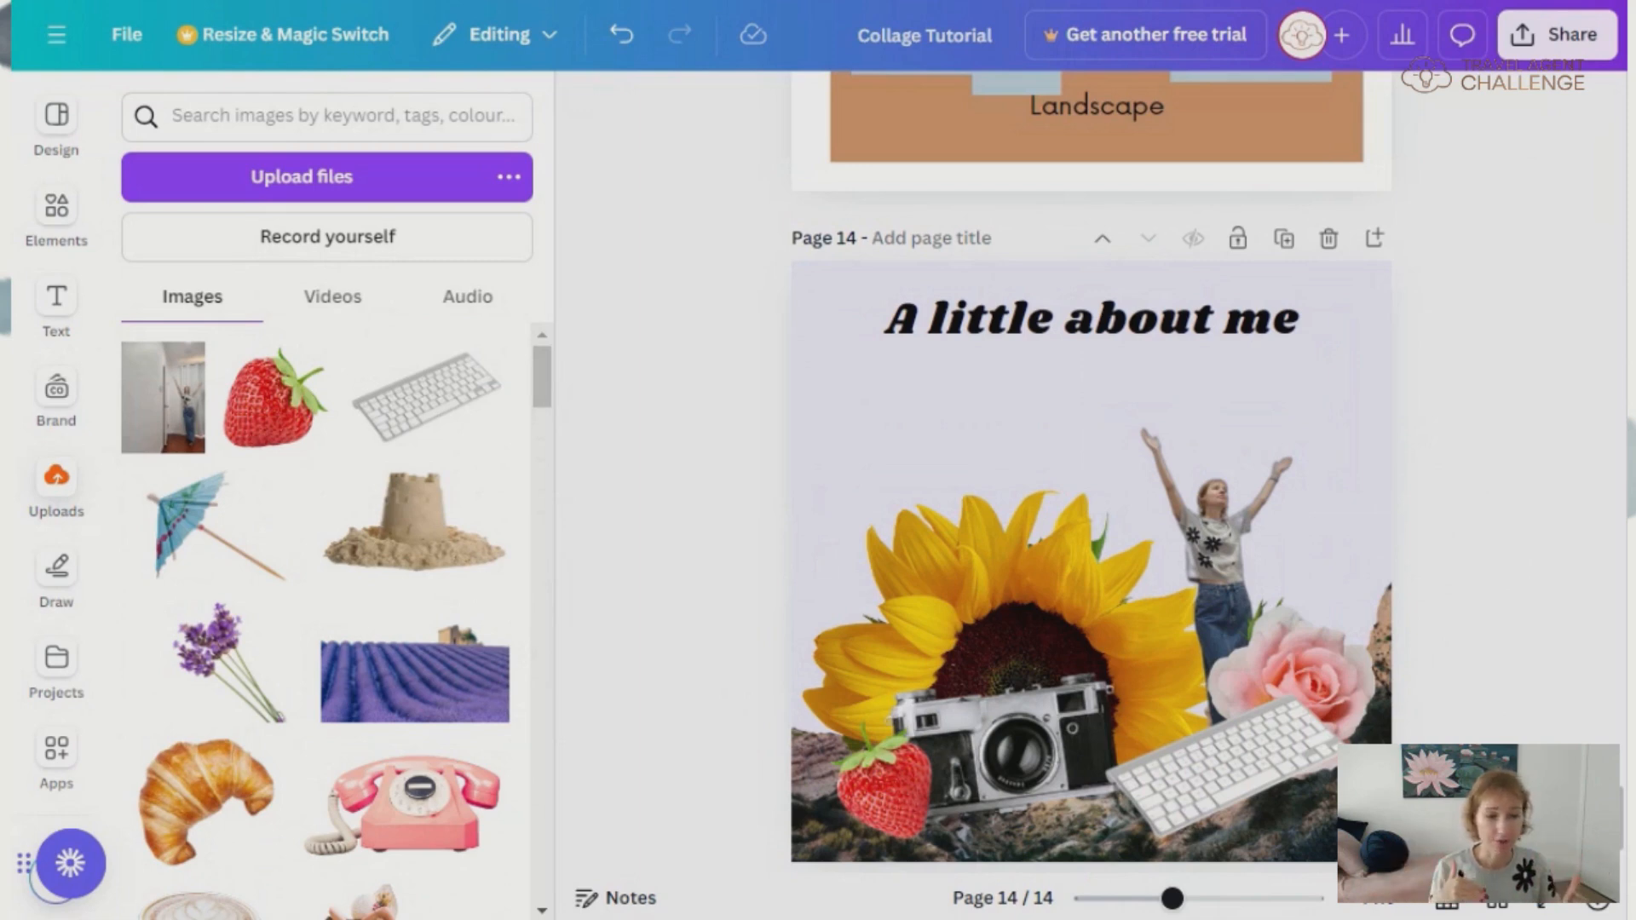
- Search the elements library for "shadow" photos
{"action": "left_click", "coordinate": [54, 207]}
{"action": "left_click", "coordinate": [277, 116]}
{"action": "key", "text": "BackSpace"}
{"action": "key", "text": "BackSpace"}
{"action": "key", "text": "BackSpace"}
{"action": "key", "text": "BackSpace"}
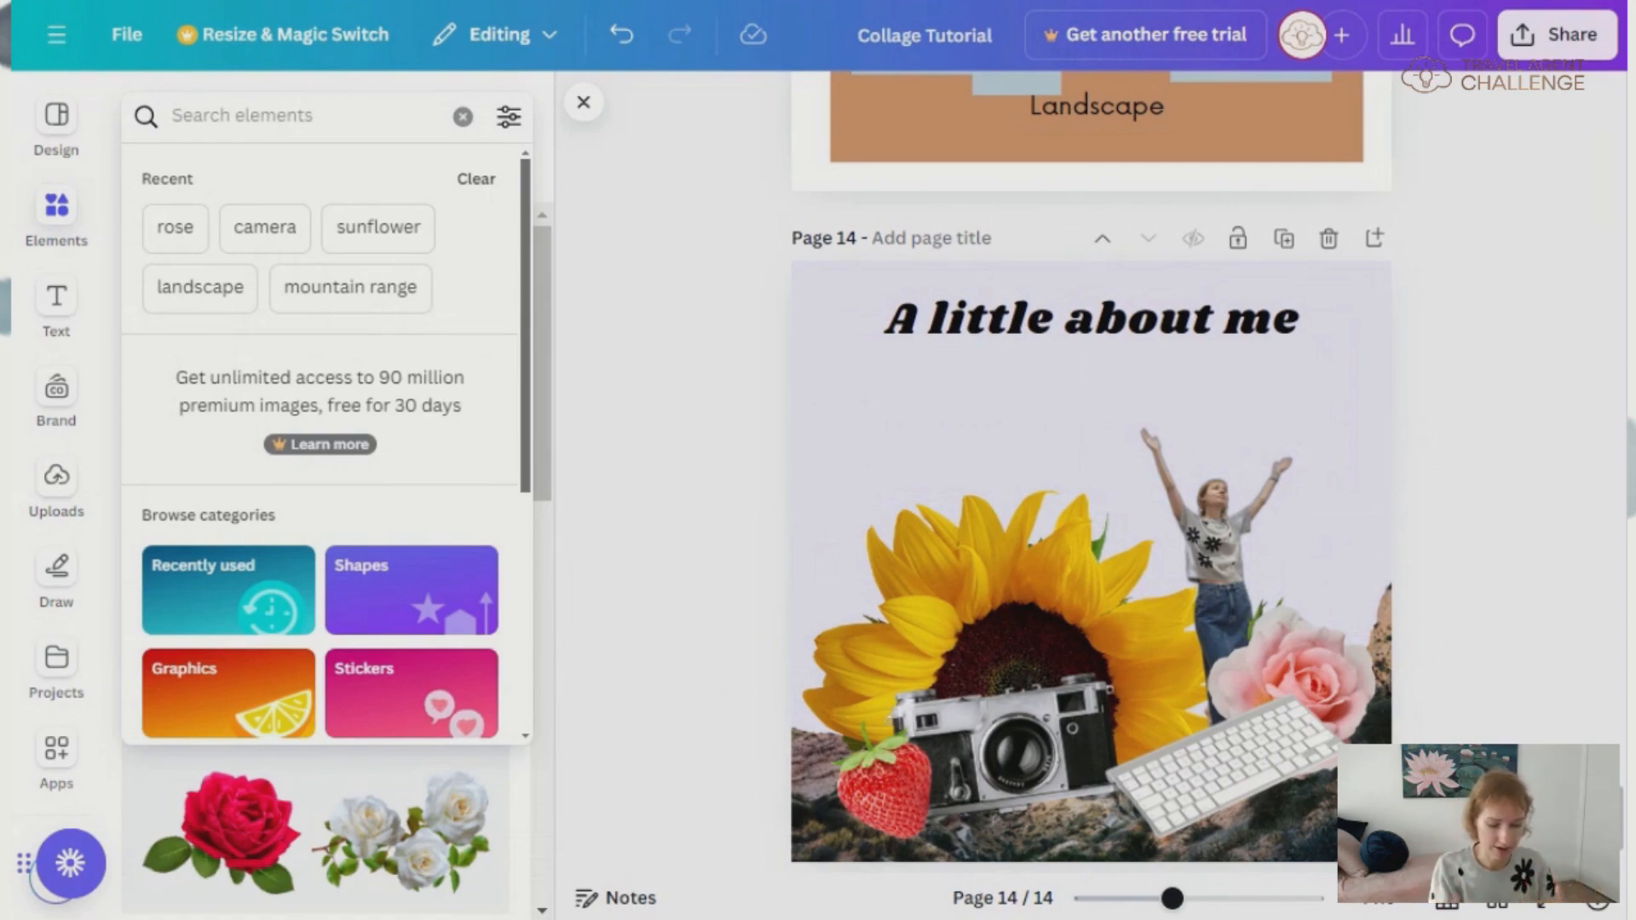
{"action": "type", "text": "shadow"}
{"action": "key", "text": "Return"}
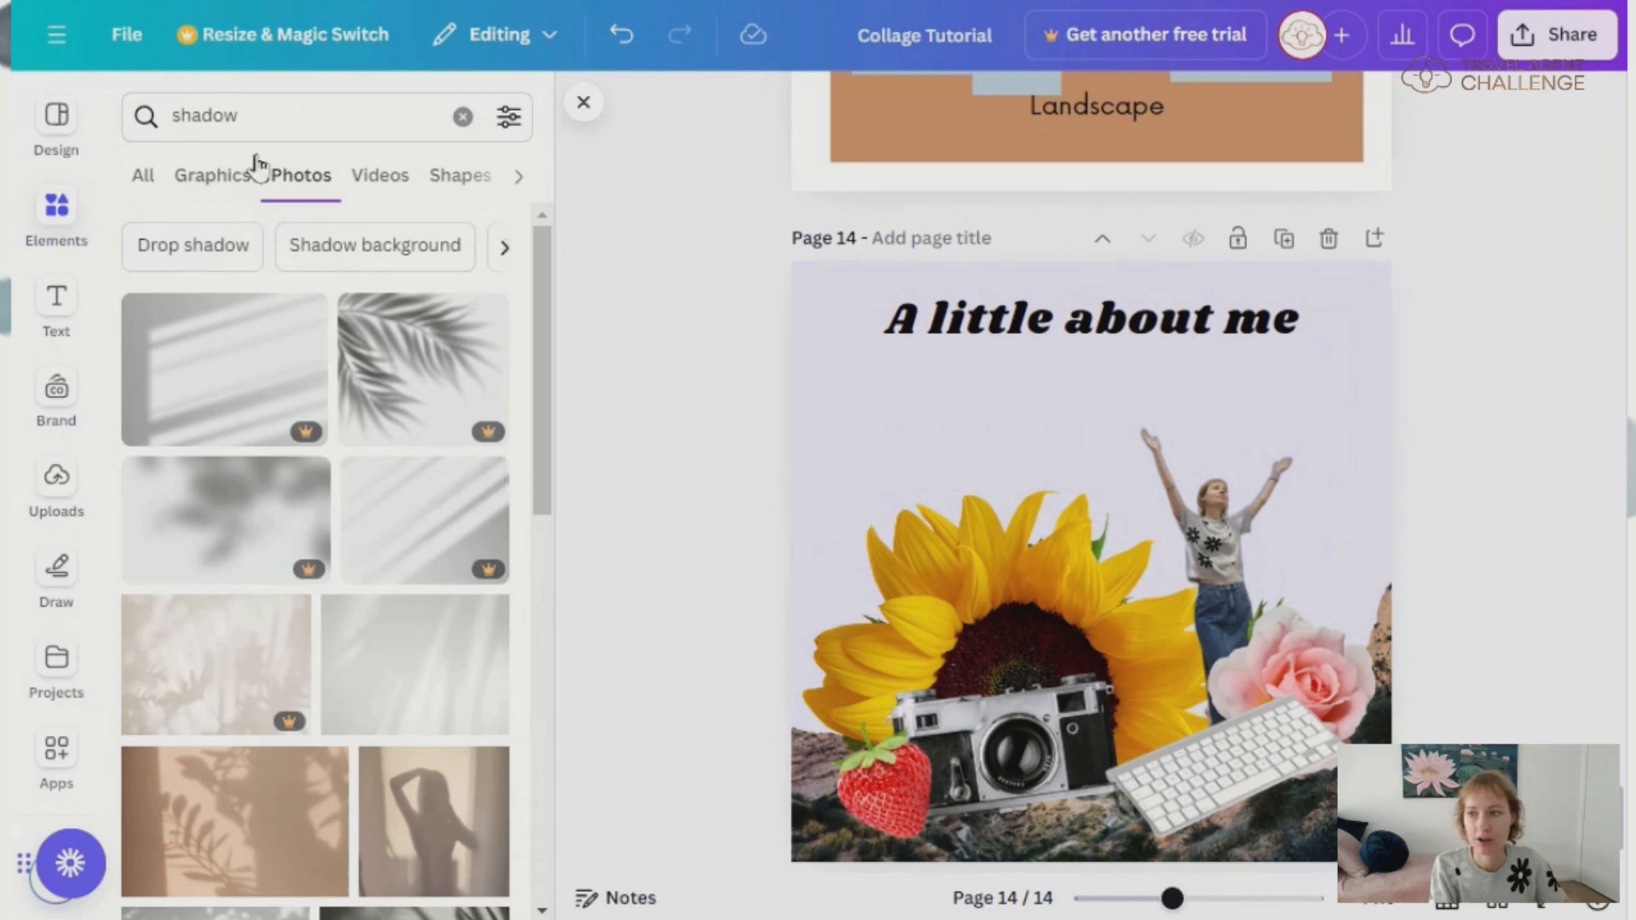
- Search the elements library for "gradient" and show all matching graphics
{"action": "left_click", "coordinate": [142, 115]}
{"action": "type", "text": "gradient"}
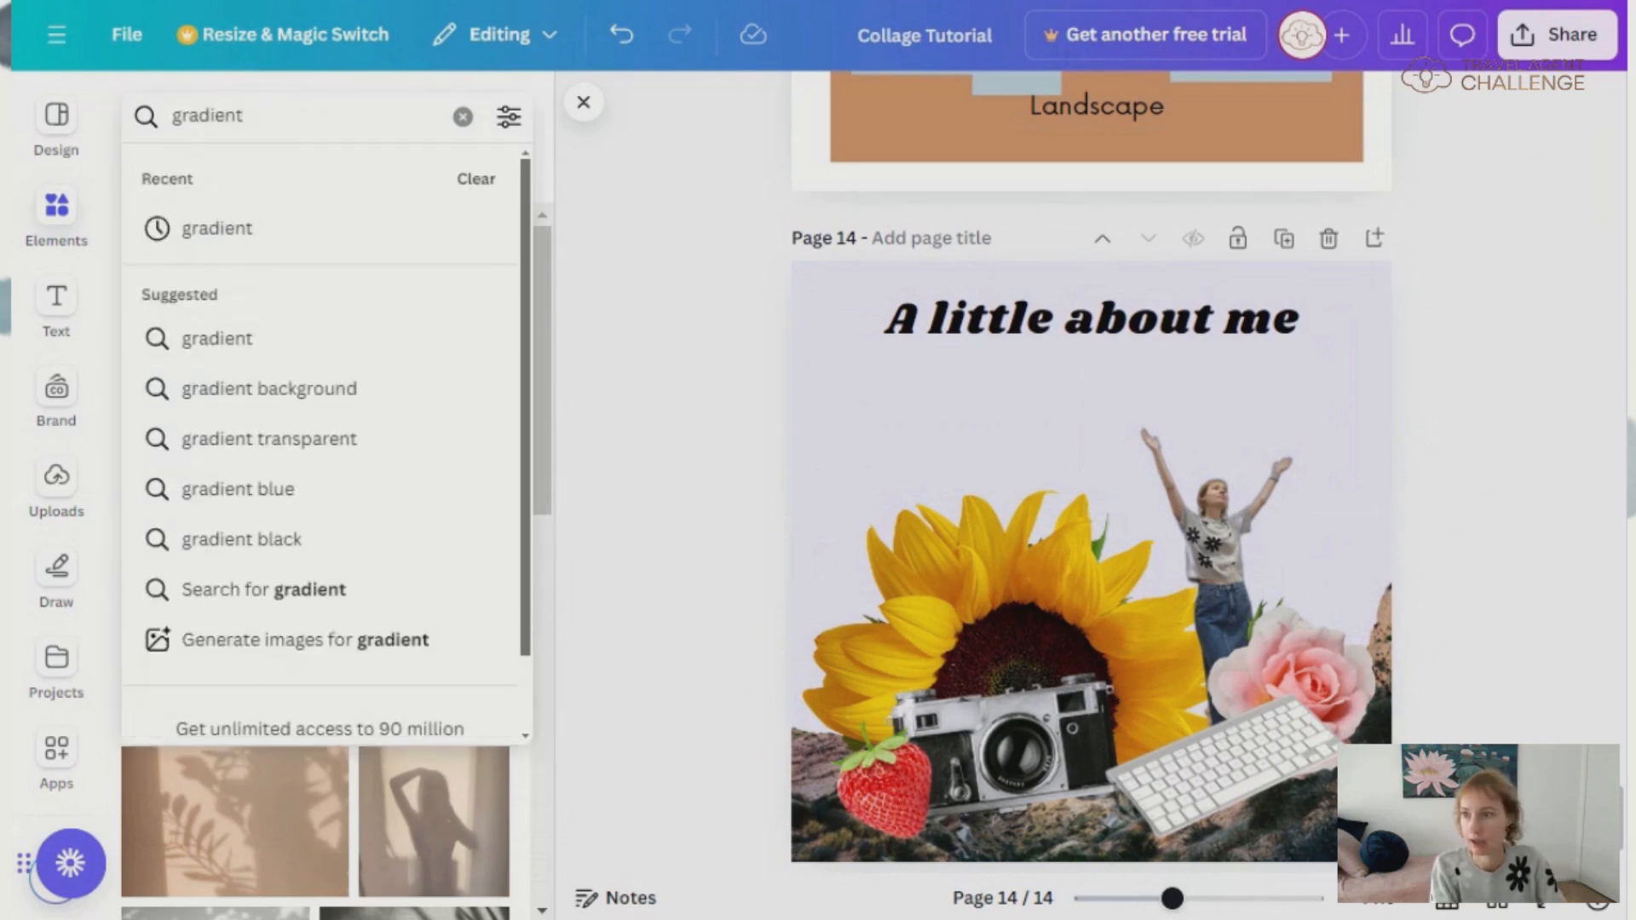
{"action": "key", "text": "Return"}
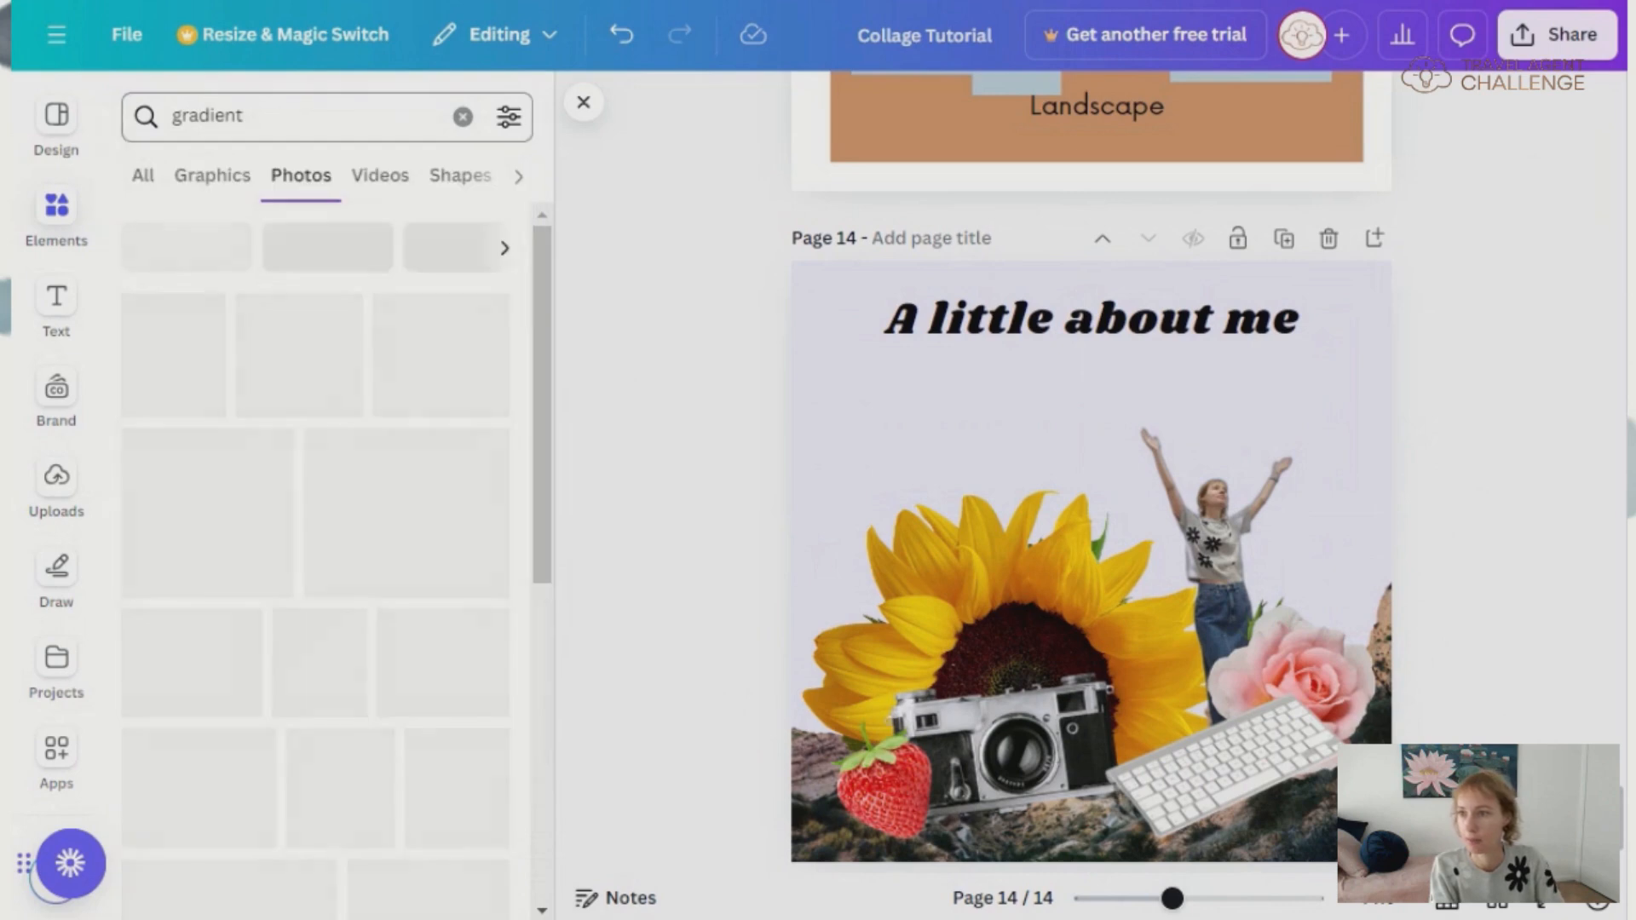
{"action": "left_click", "coordinate": [139, 176]}
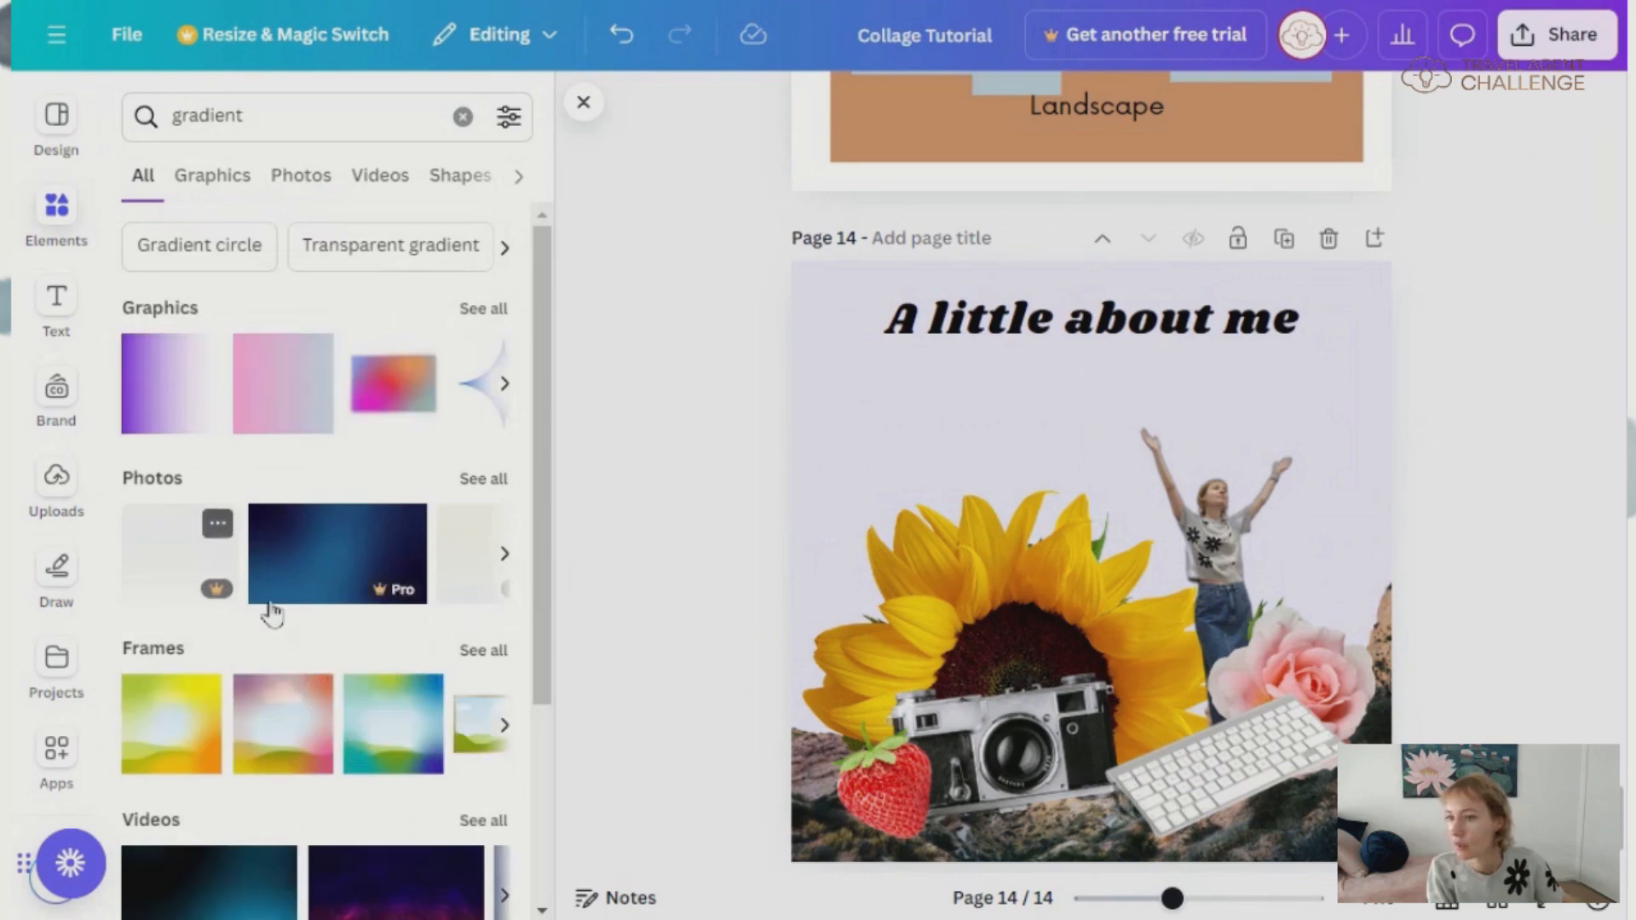
{"action": "left_click", "coordinate": [477, 319]}
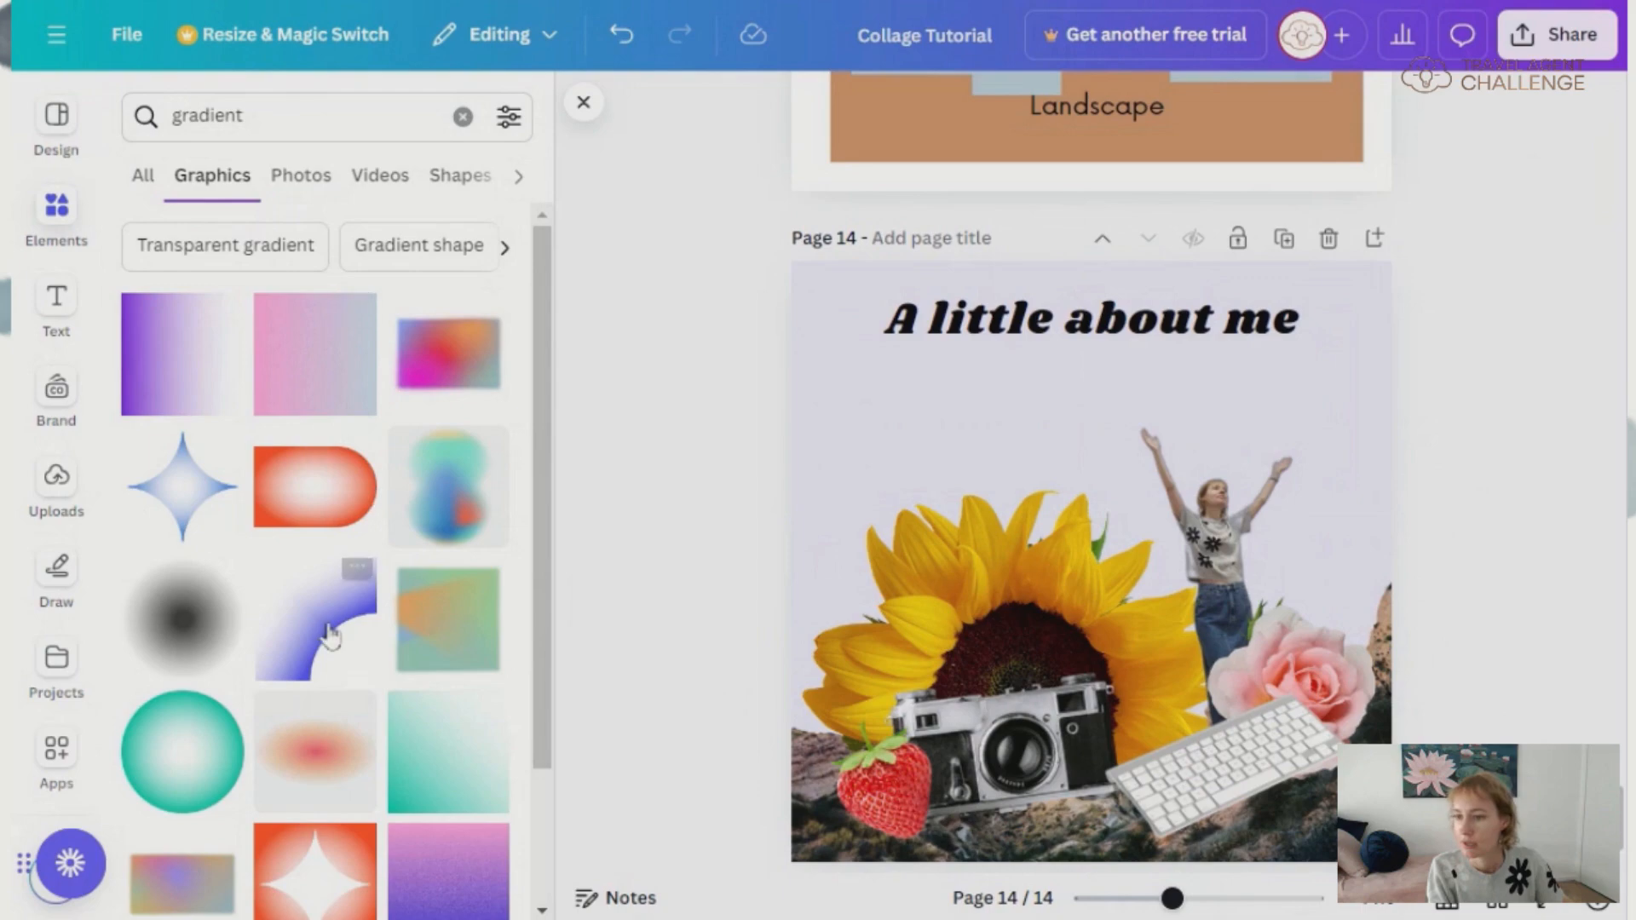
- Add the blurry blue gradient blob to the page, enlarge it, and place it partly off the page's left edge
{"action": "scroll", "coordinate": [307, 792], "scroll_direction": "down", "scroll_amount": 3}
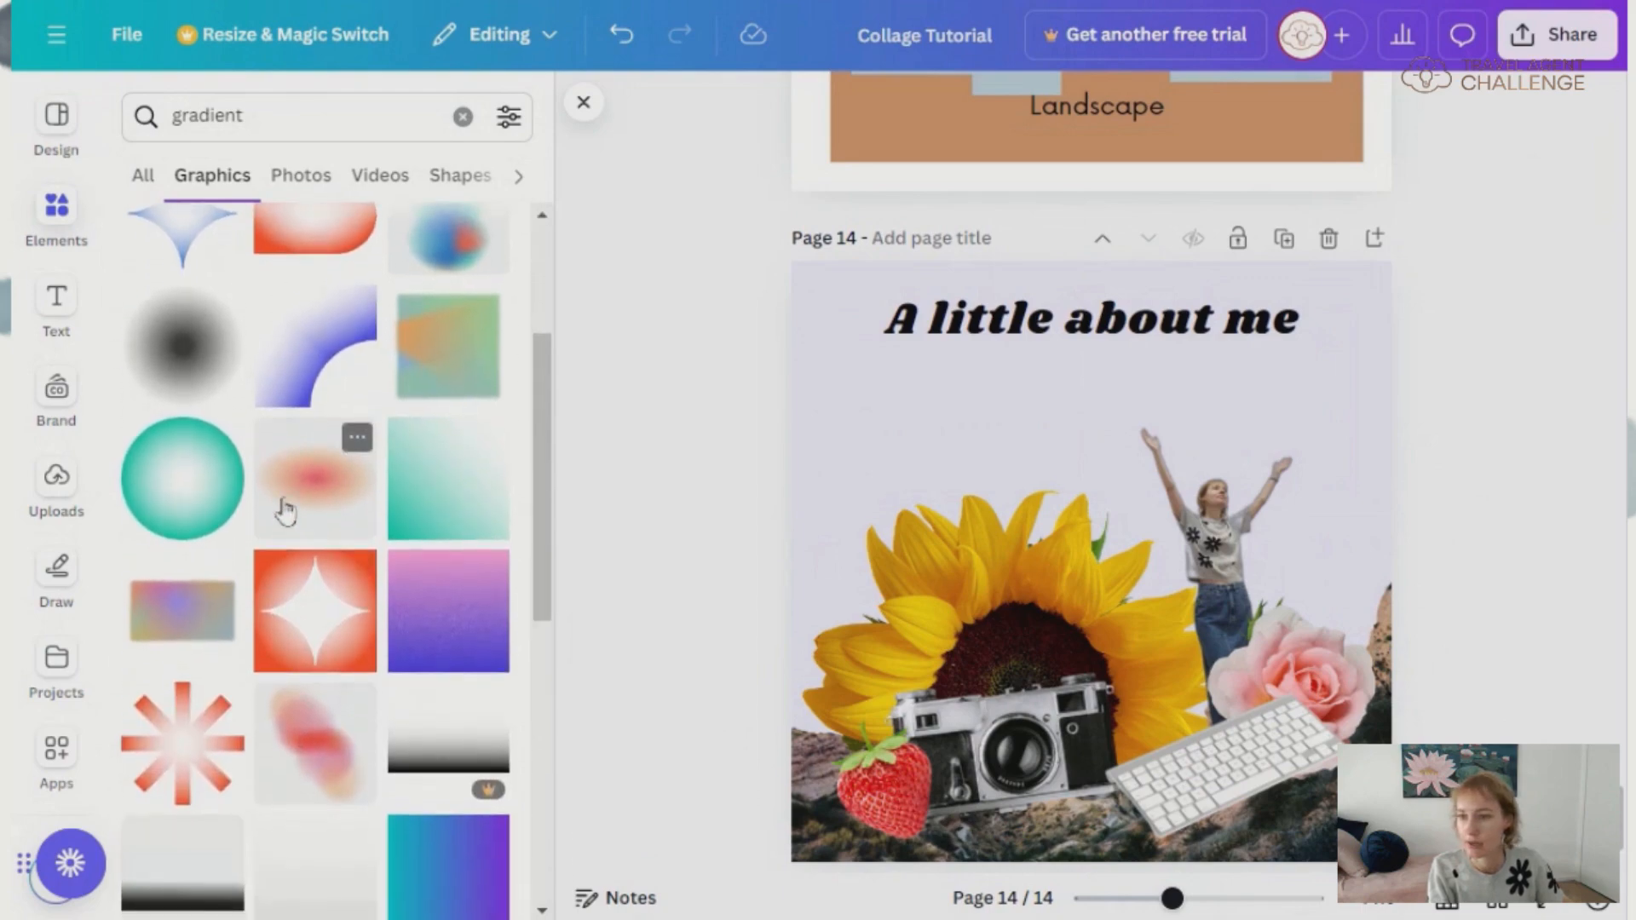
{"action": "scroll", "coordinate": [319, 712], "scroll_direction": "down", "scroll_amount": 3}
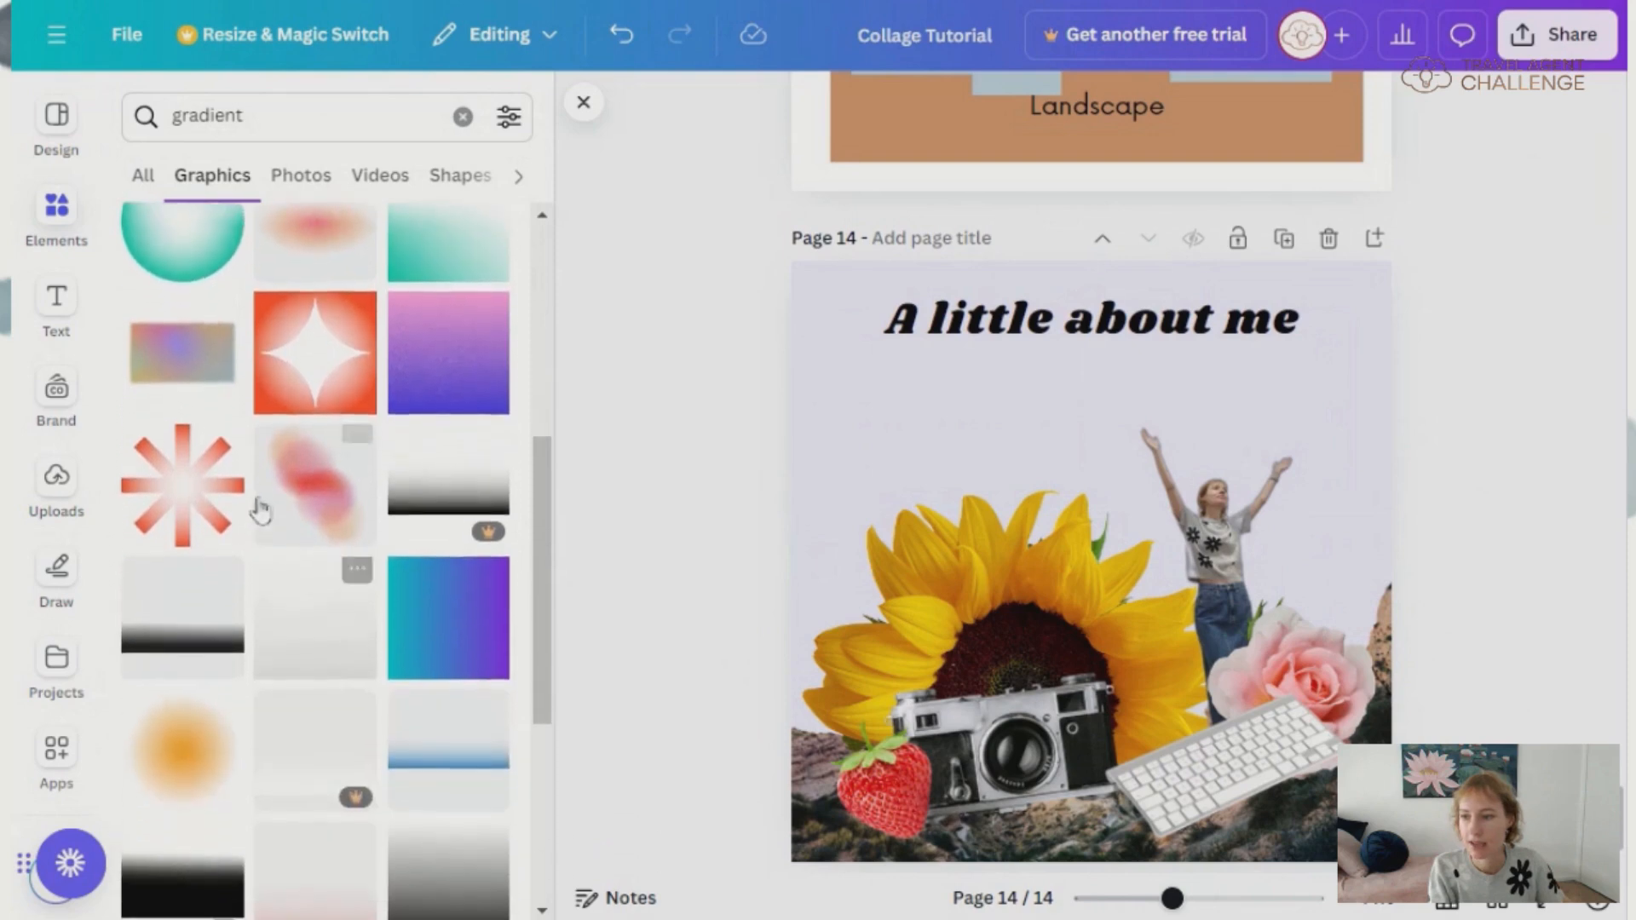
{"action": "scroll", "coordinate": [309, 673], "scroll_direction": "down", "scroll_amount": 2}
{"action": "scroll", "coordinate": [308, 673], "scroll_direction": "down", "scroll_amount": 3}
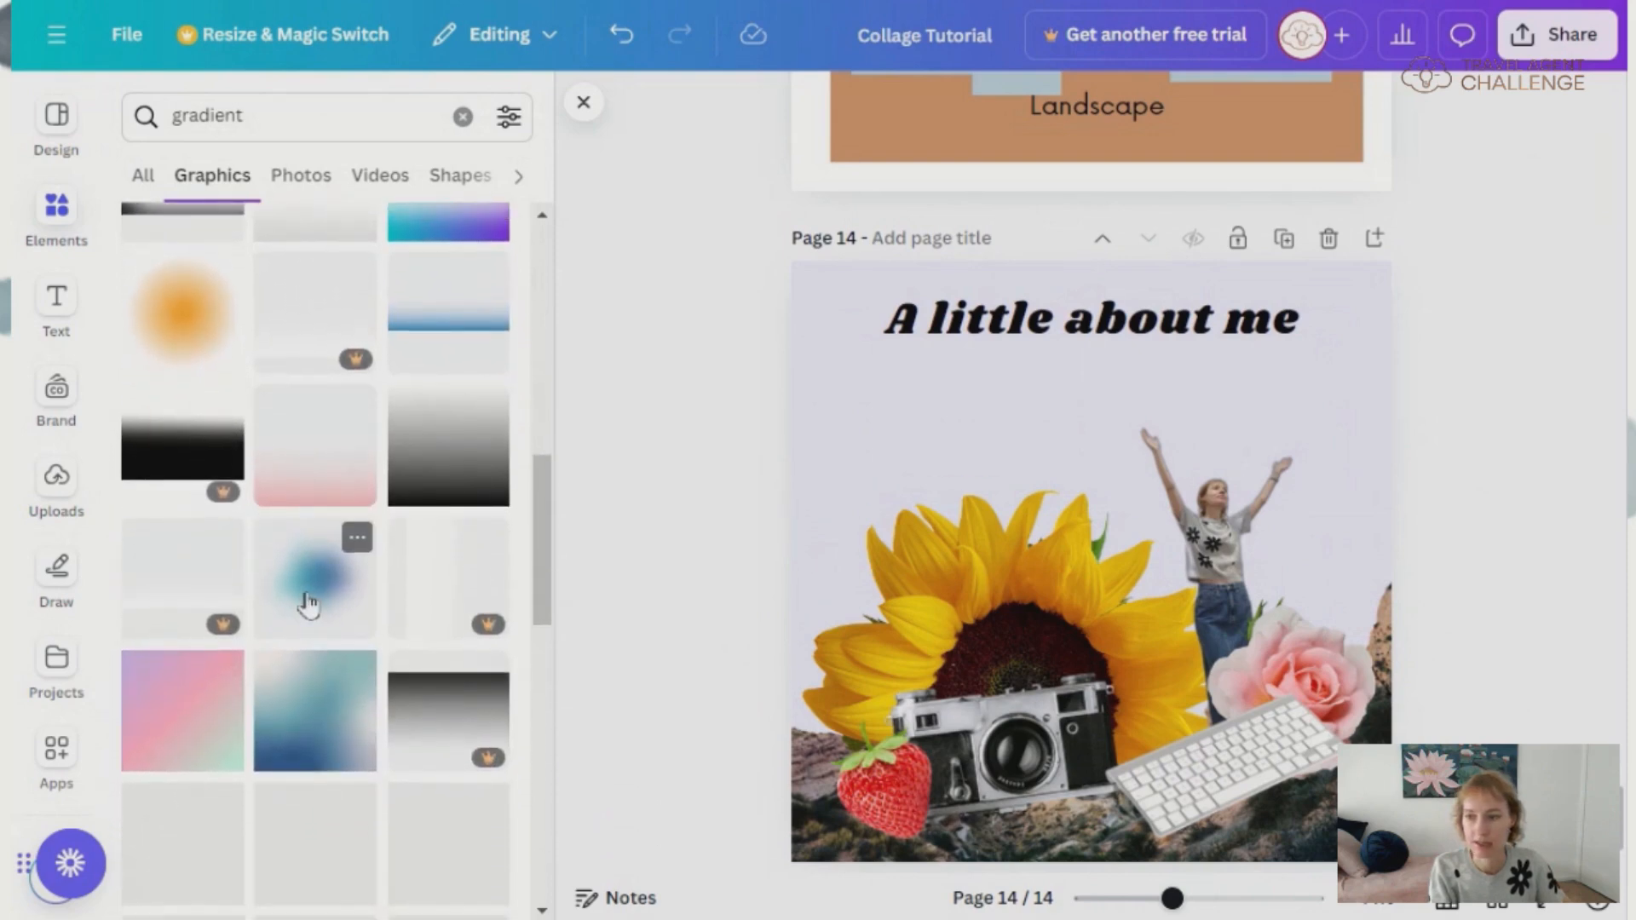
{"action": "left_click", "coordinate": [309, 606]}
{"action": "left_click_drag", "start_coordinate": [1095, 477], "coordinate": [859, 544]}
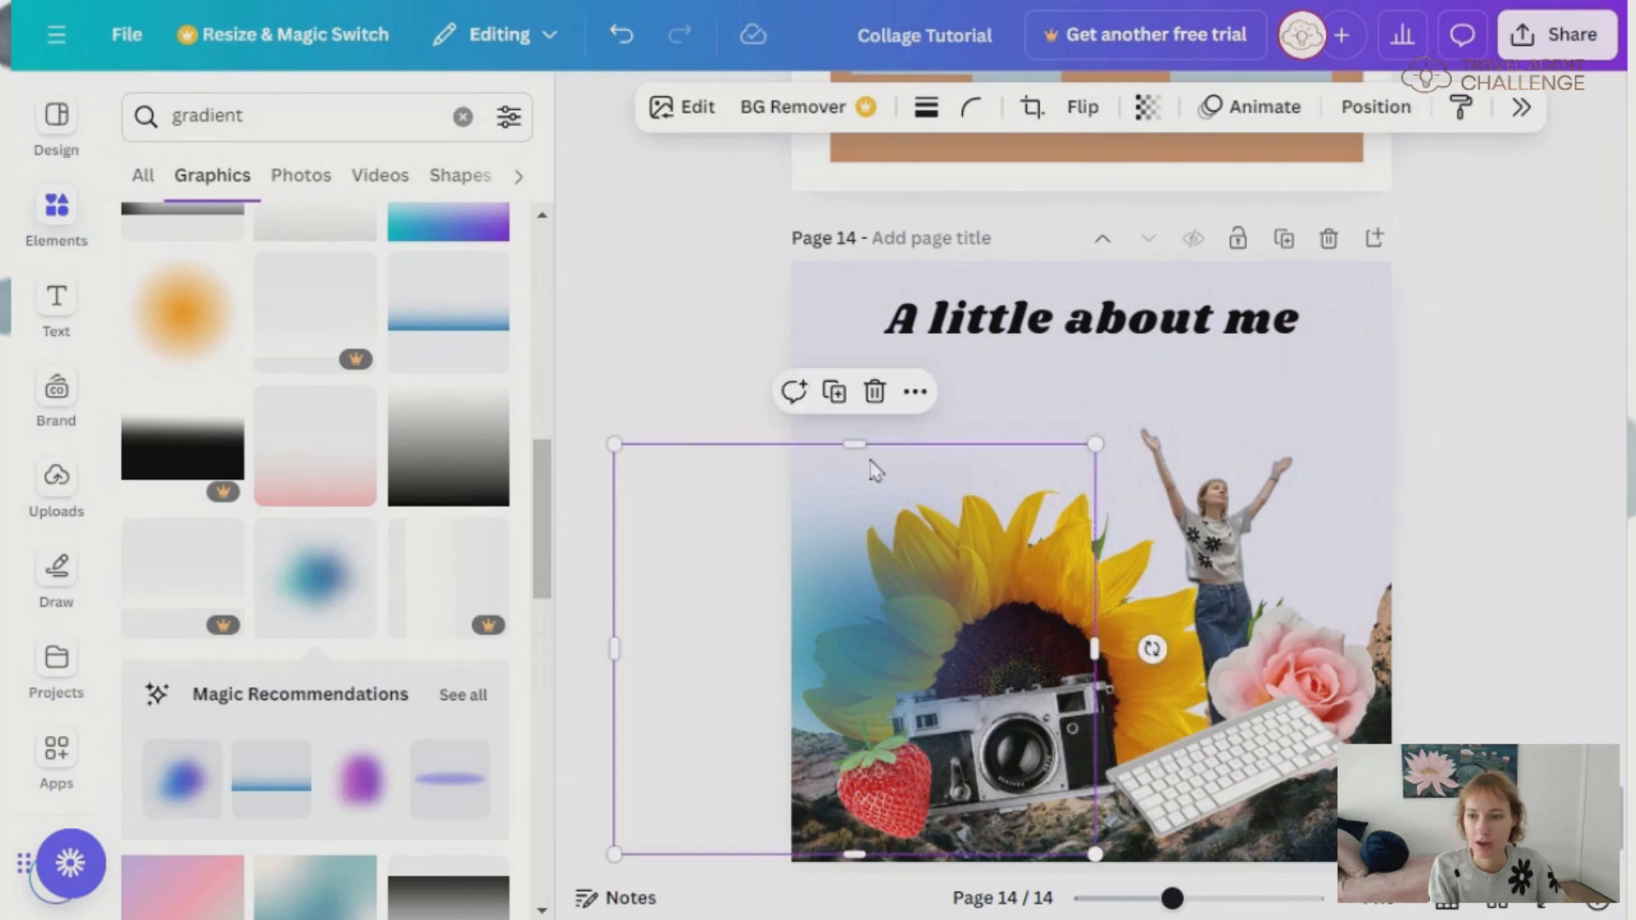
{"action": "left_click_drag", "start_coordinate": [1095, 444], "coordinate": [1227, 329]}
{"action": "left_click_drag", "start_coordinate": [935, 474], "coordinate": [865, 492]}
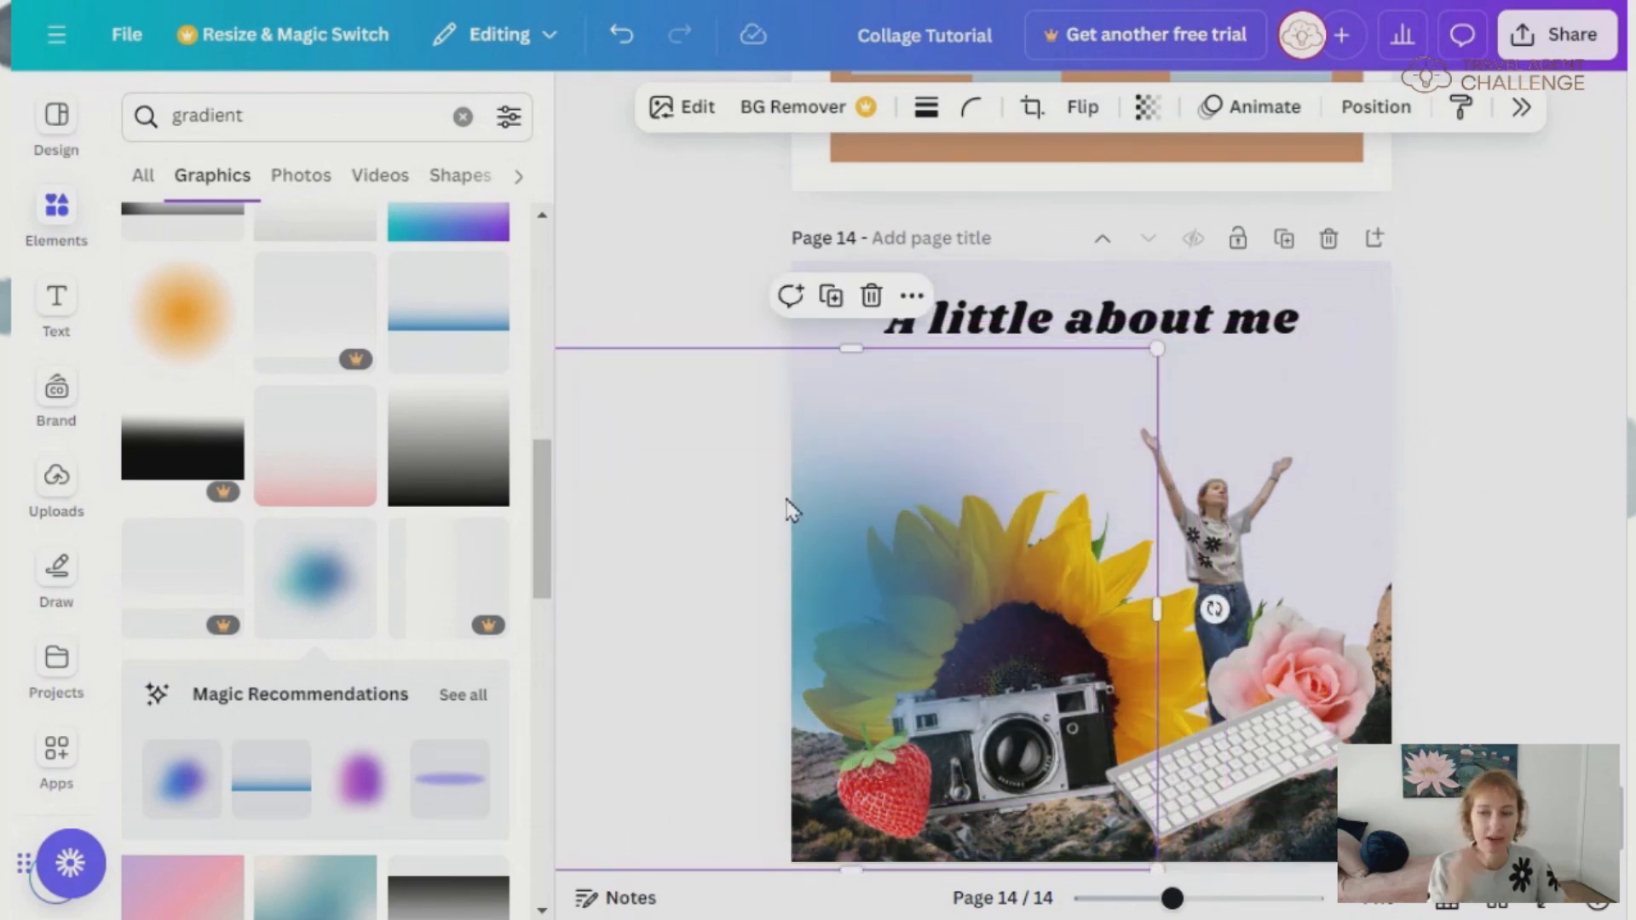
- Send the blue gradient behind all other collage elements and nudge it slightly down and left
{"action": "right_click", "coordinate": [825, 514]}
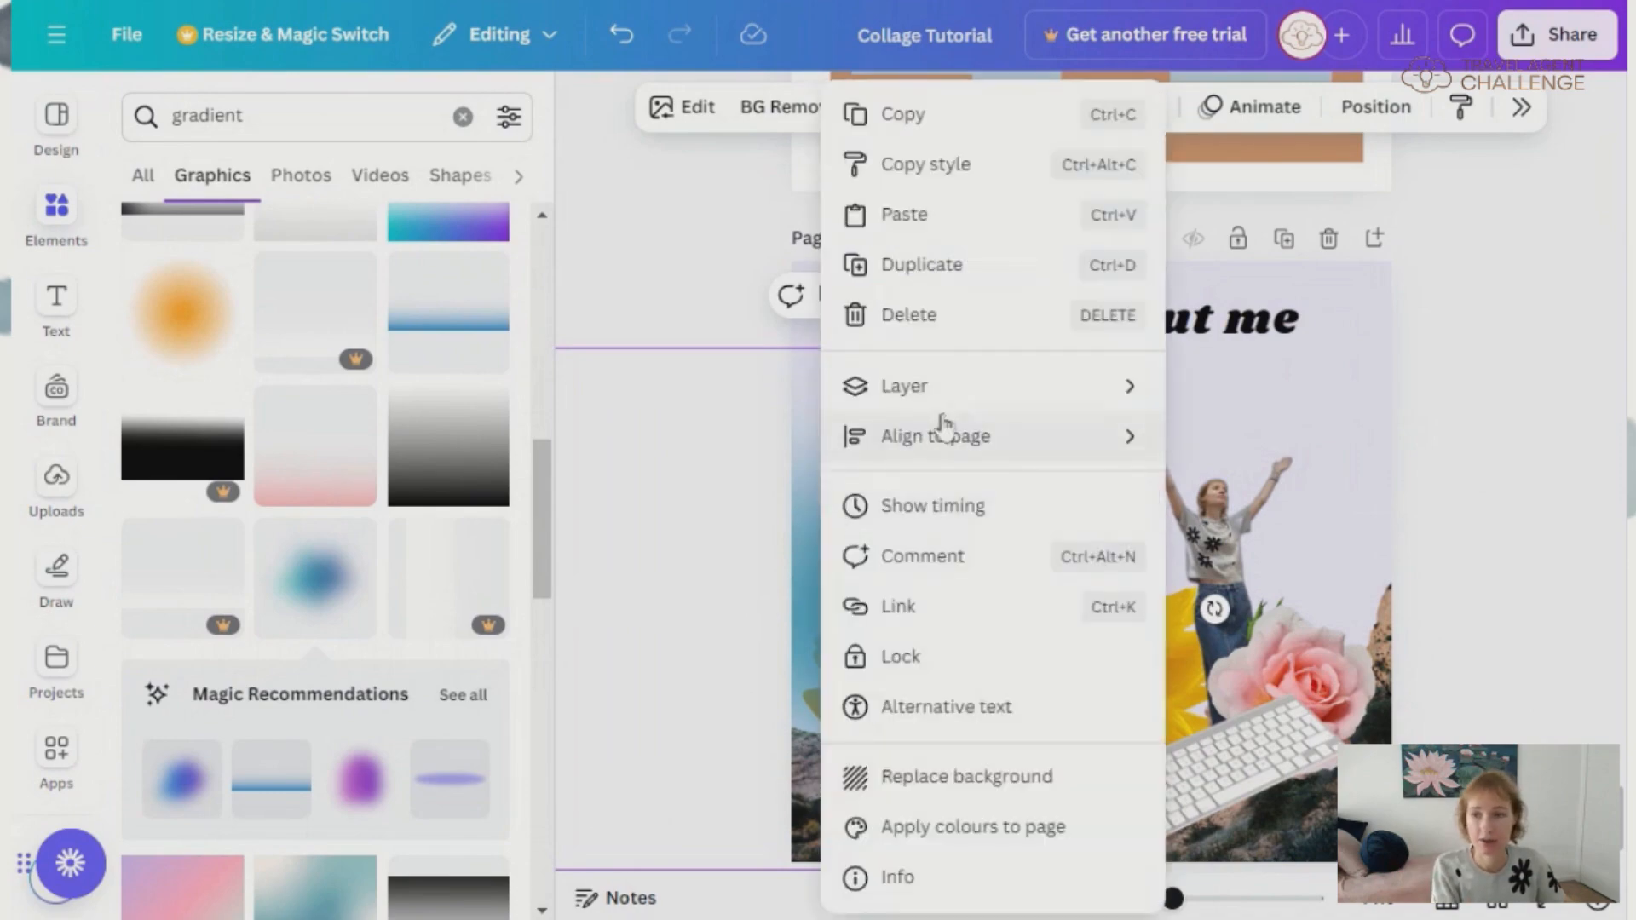
{"action": "mouse_move", "coordinate": [941, 401]}
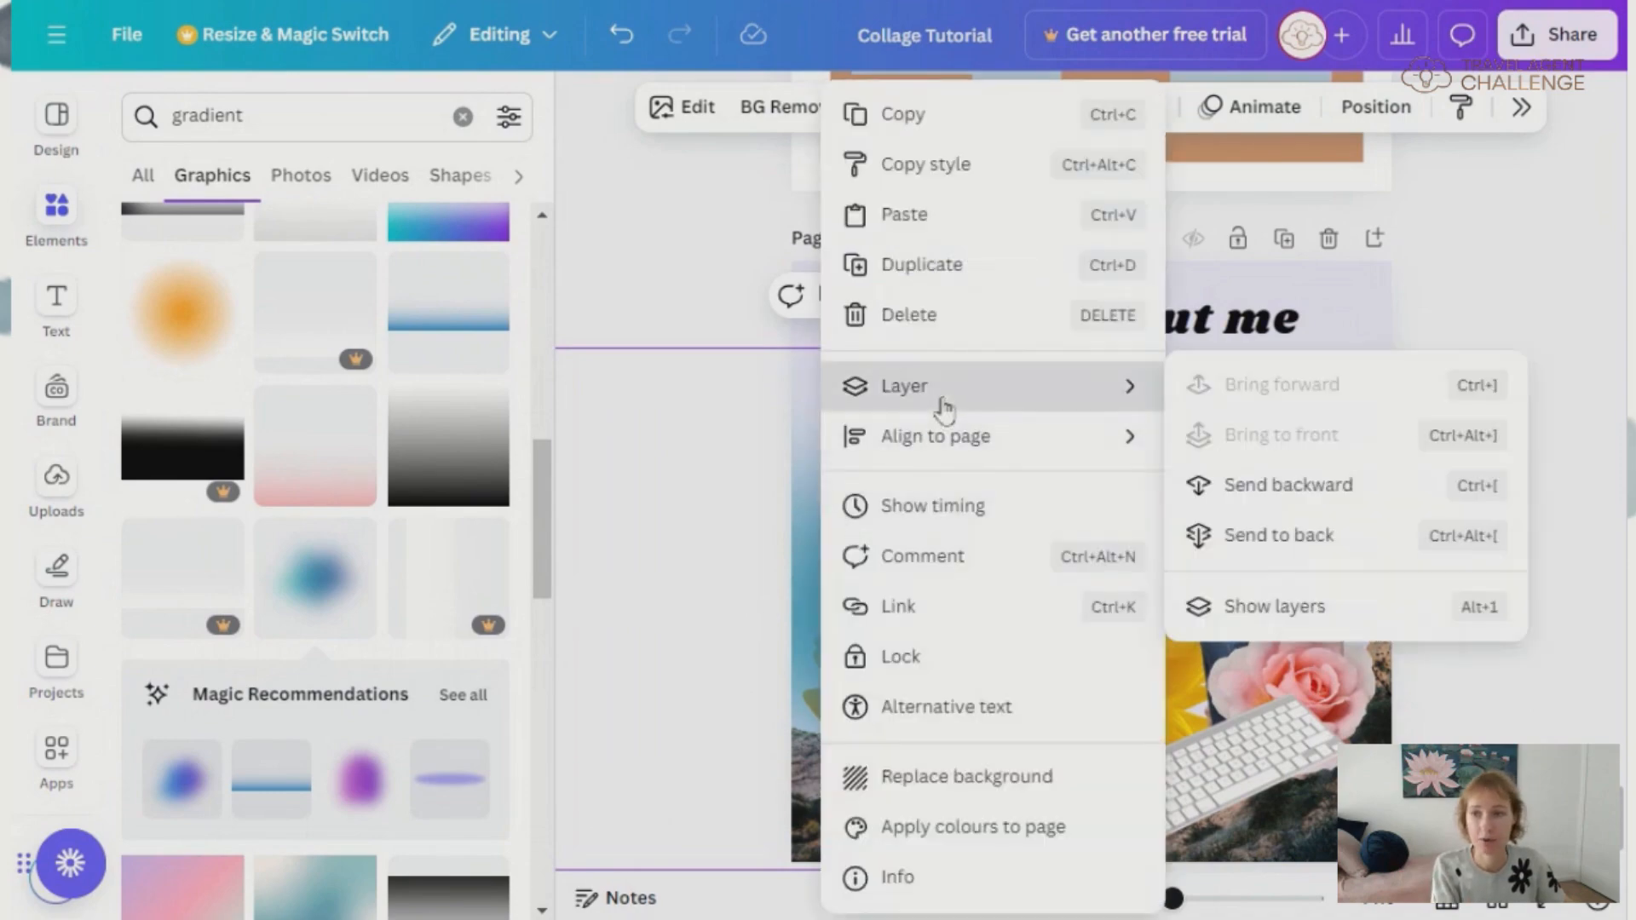
{"action": "left_click", "coordinate": [1309, 545]}
{"action": "mouse_move", "coordinate": [862, 427]}
{"action": "left_mouse_down"}
{"action": "mouse_move", "coordinate": [847, 412]}
{"action": "mouse_move", "coordinate": [847, 438]}
{"action": "left_mouse_up"}
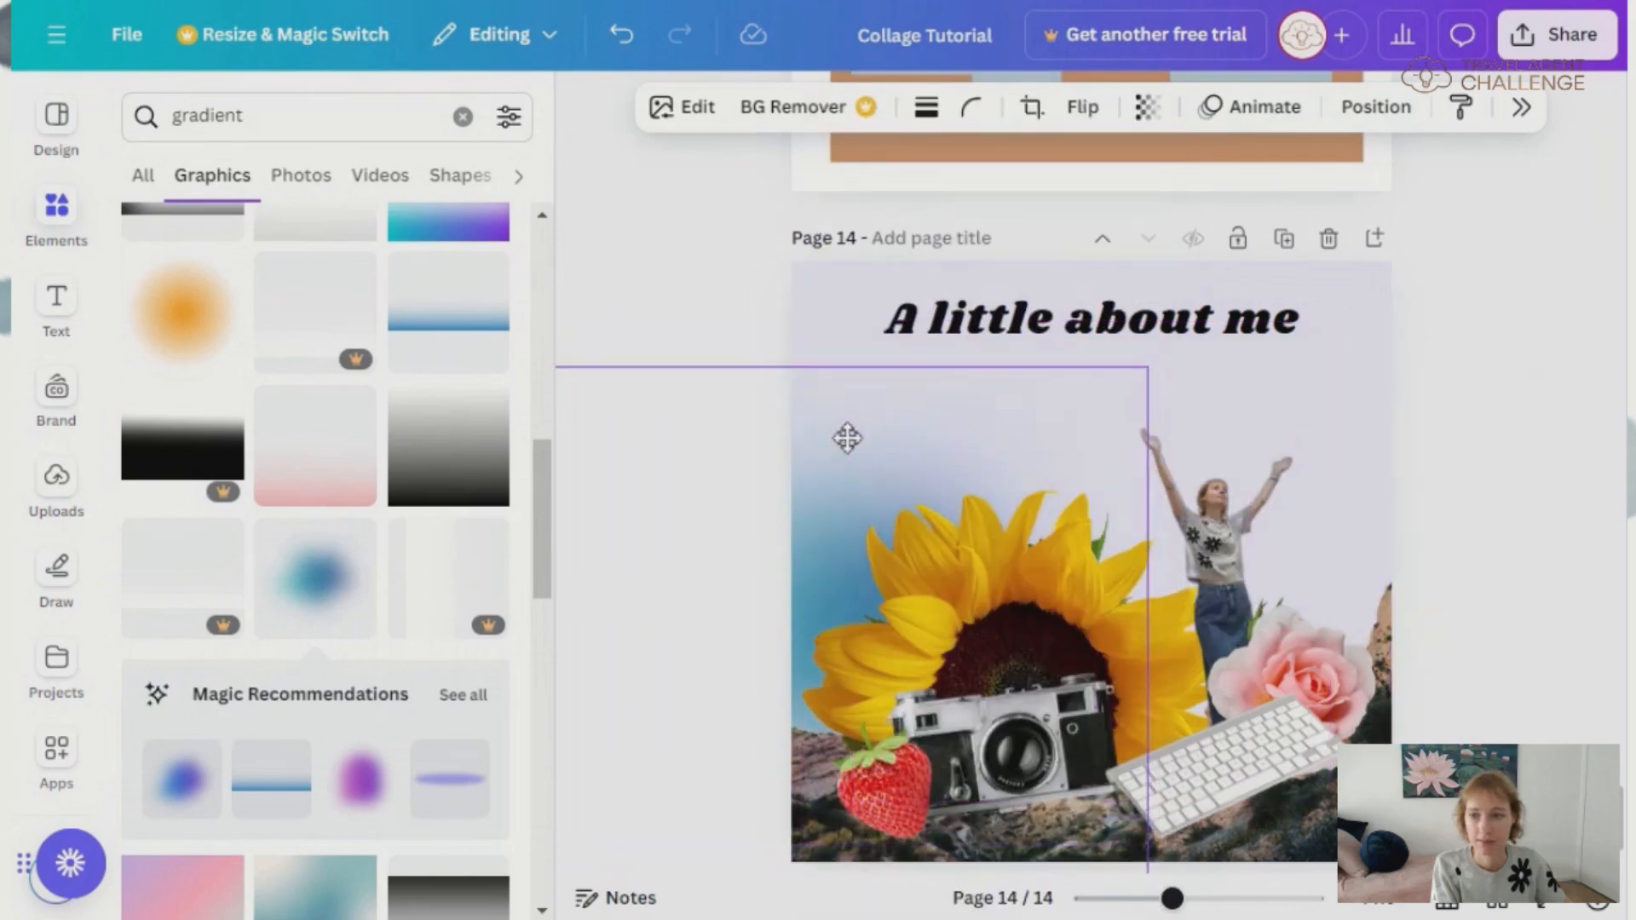
- Set the blue gradient's transparency to 54 and shift it slightly further down and left
{"action": "left_click", "coordinate": [1148, 106]}
{"action": "left_click_drag", "start_coordinate": [1206, 223], "coordinate": [1121, 219]}
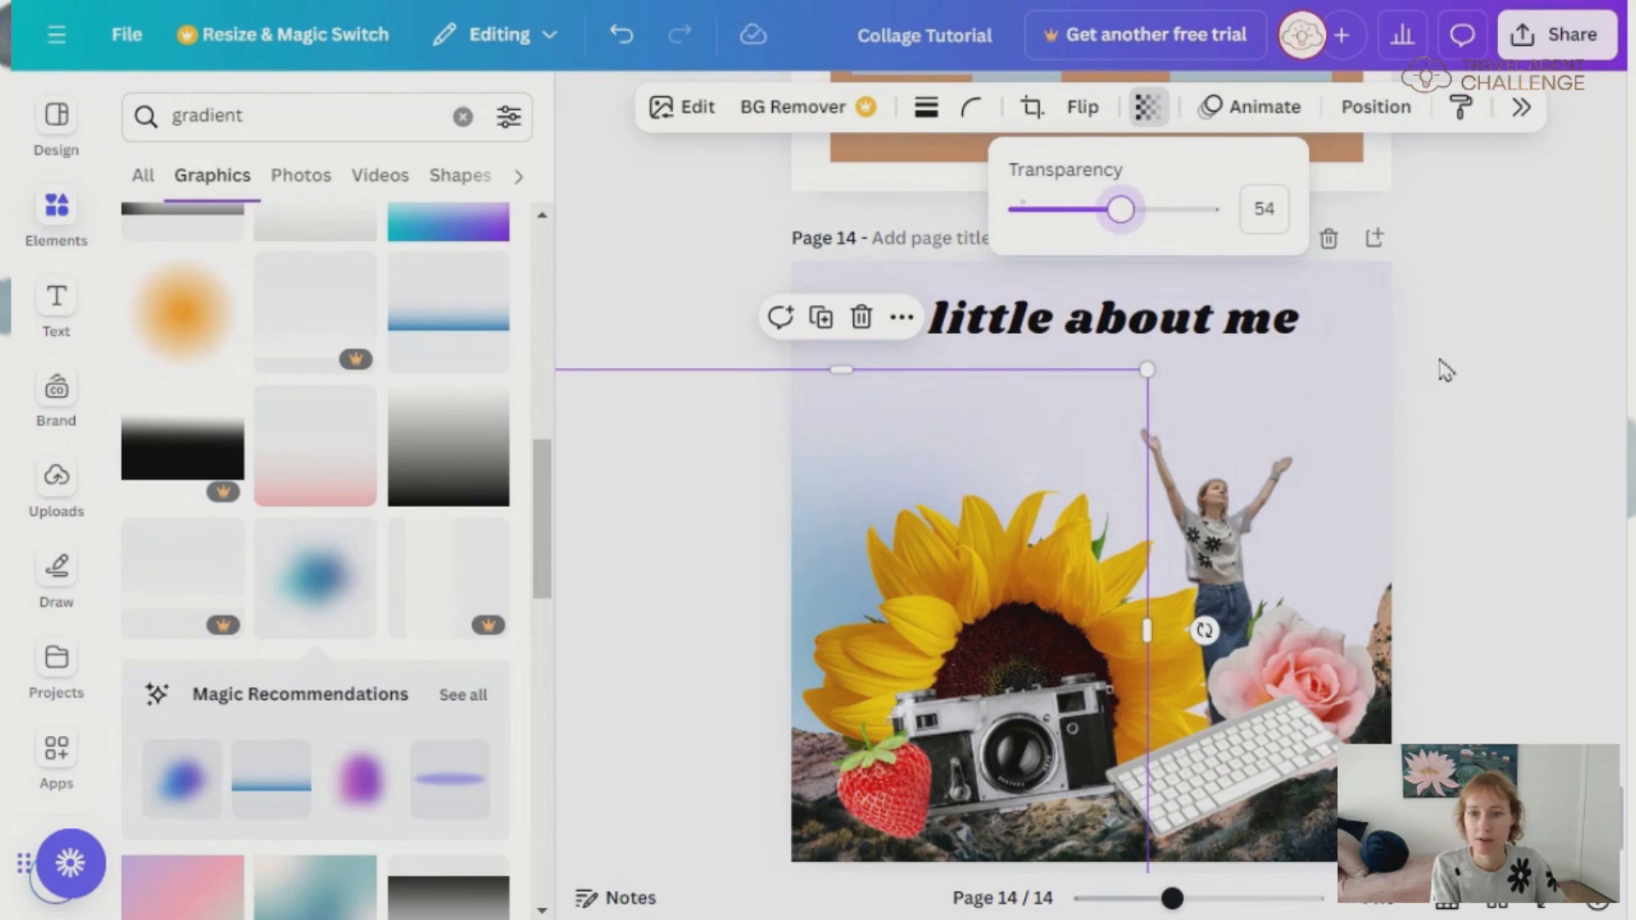
{"action": "left_click", "coordinate": [1464, 367]}
{"action": "left_click", "coordinate": [1499, 391]}
{"action": "mouse_move", "coordinate": [808, 480]}
{"action": "left_mouse_down"}
{"action": "mouse_move", "coordinate": [793, 453]}
{"action": "mouse_move", "coordinate": [791, 494]}
{"action": "left_mouse_up"}
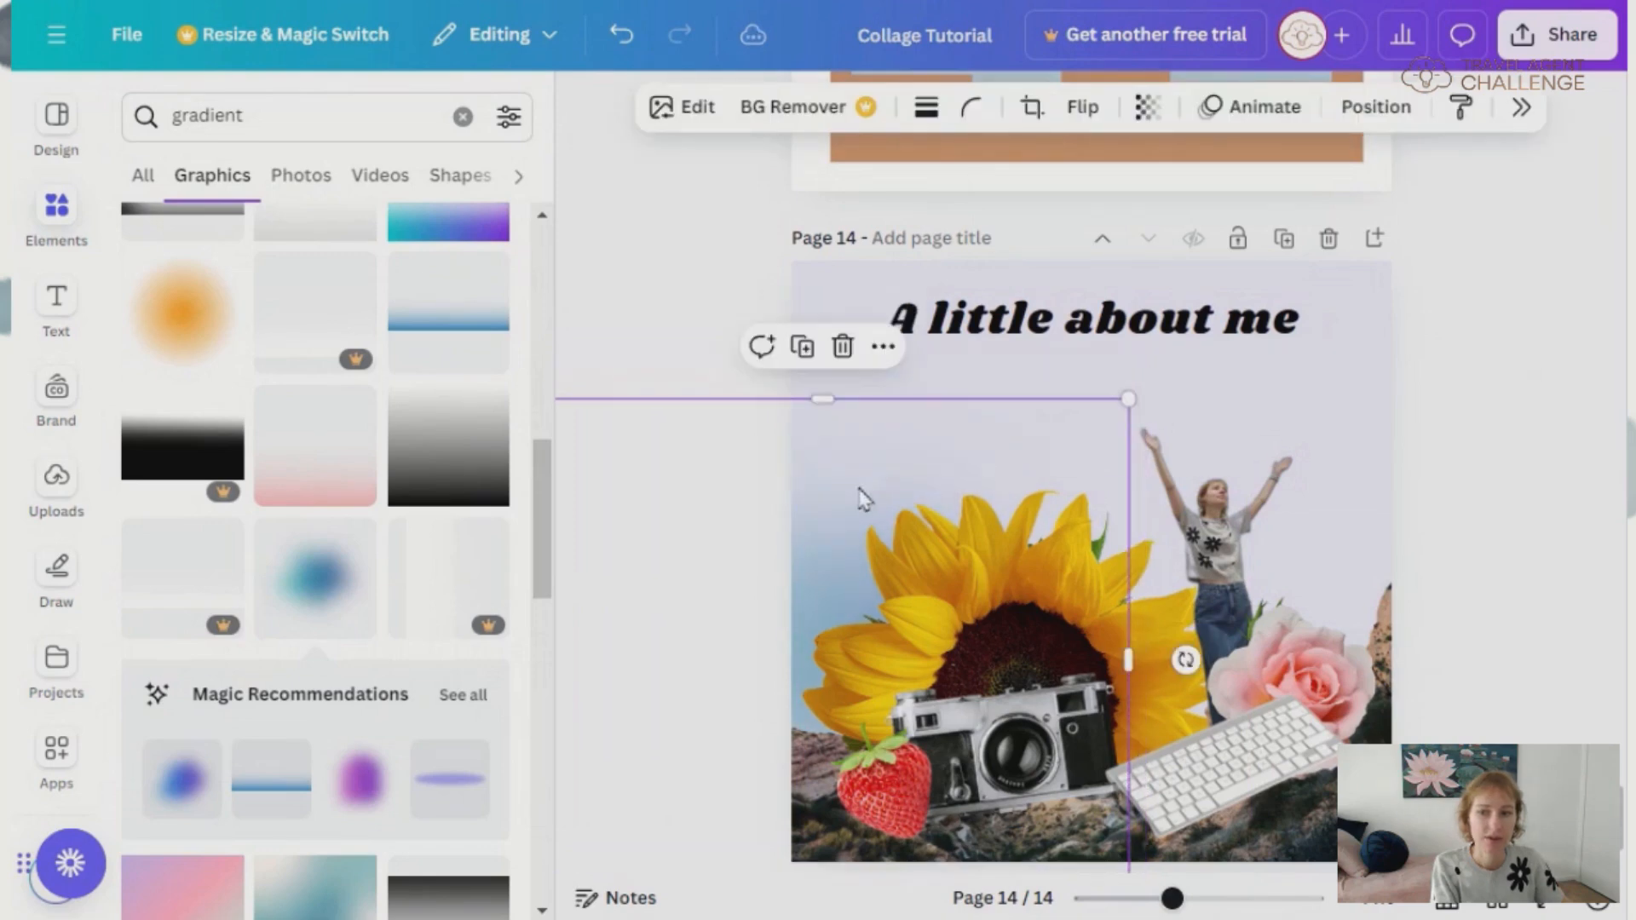
{"action": "left_click", "coordinate": [1499, 518]}
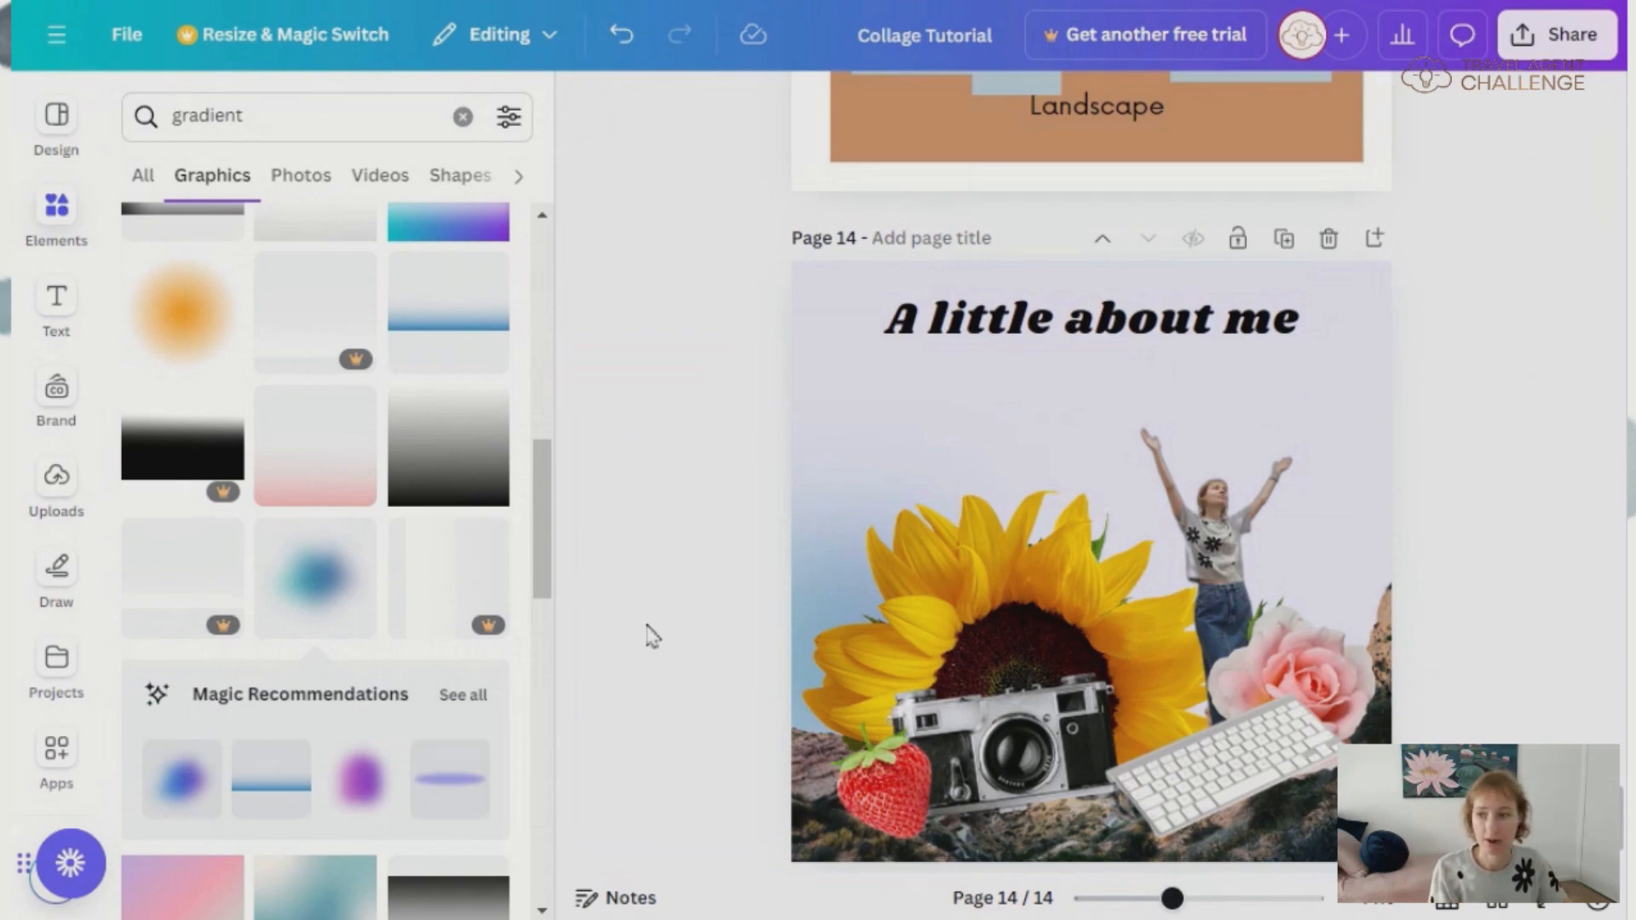
- Add a second blue gradient blob, enlarge it, and place it over the page's right edge beside the portrait
{"action": "left_click", "coordinate": [329, 611]}
{"action": "left_click_drag", "start_coordinate": [1108, 477], "coordinate": [1362, 417]}
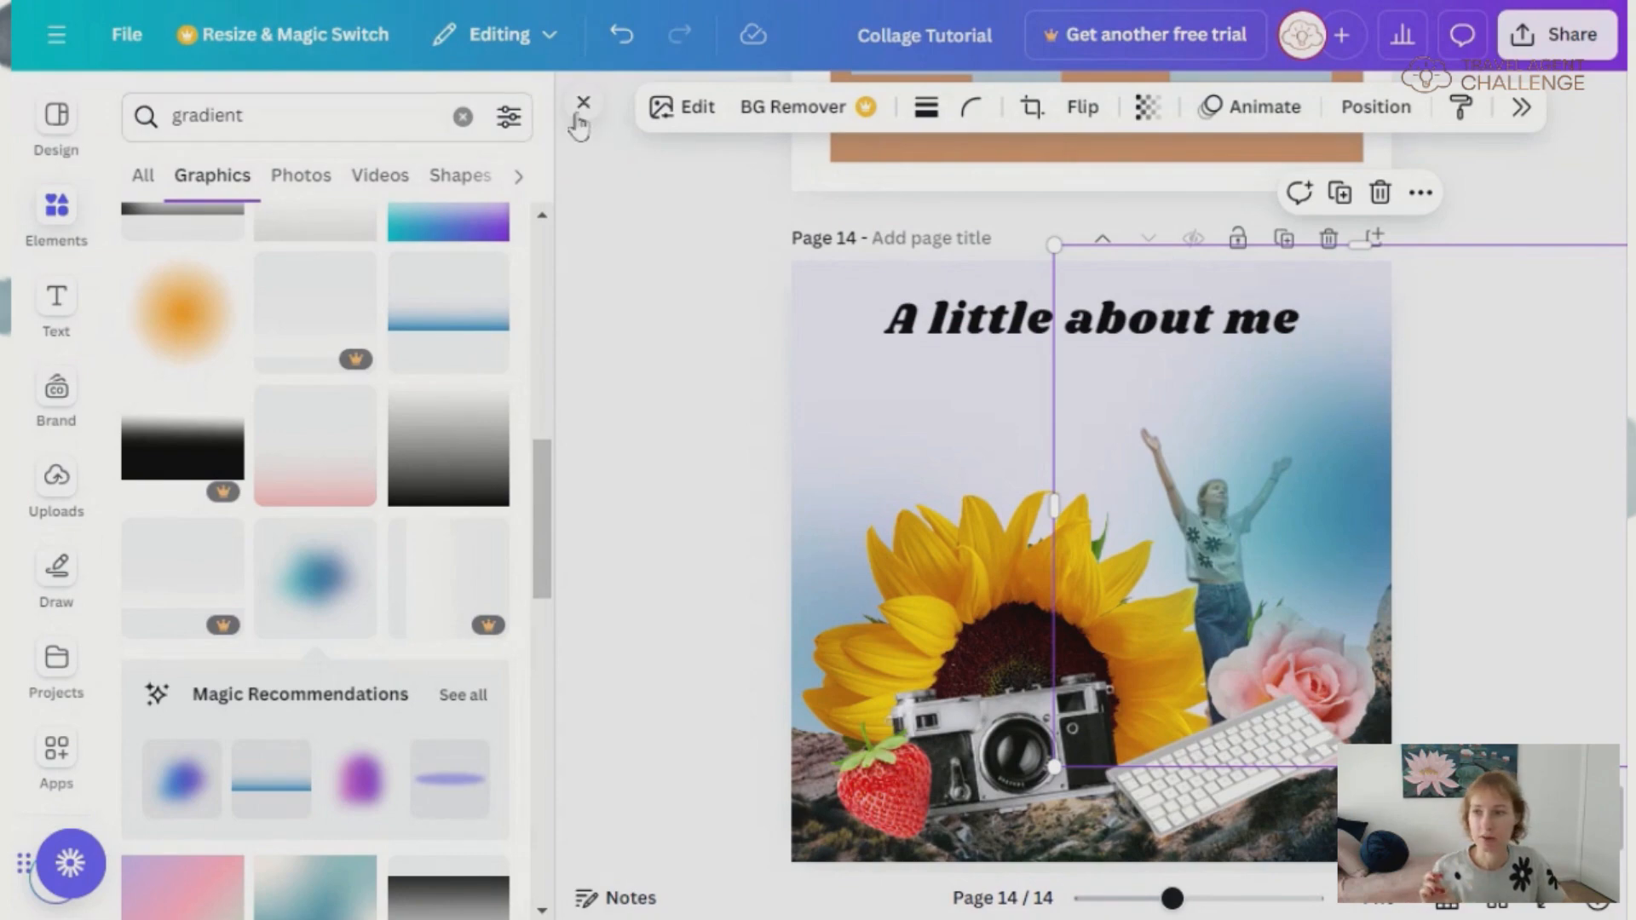
{"action": "left_click", "coordinate": [575, 115]}
- Reorder the second blue gradient in the layer stack so it lies directly beneath the sunflower
{"action": "right_click", "coordinate": [1134, 463]}
{"action": "mouse_move", "coordinate": [1242, 385]}
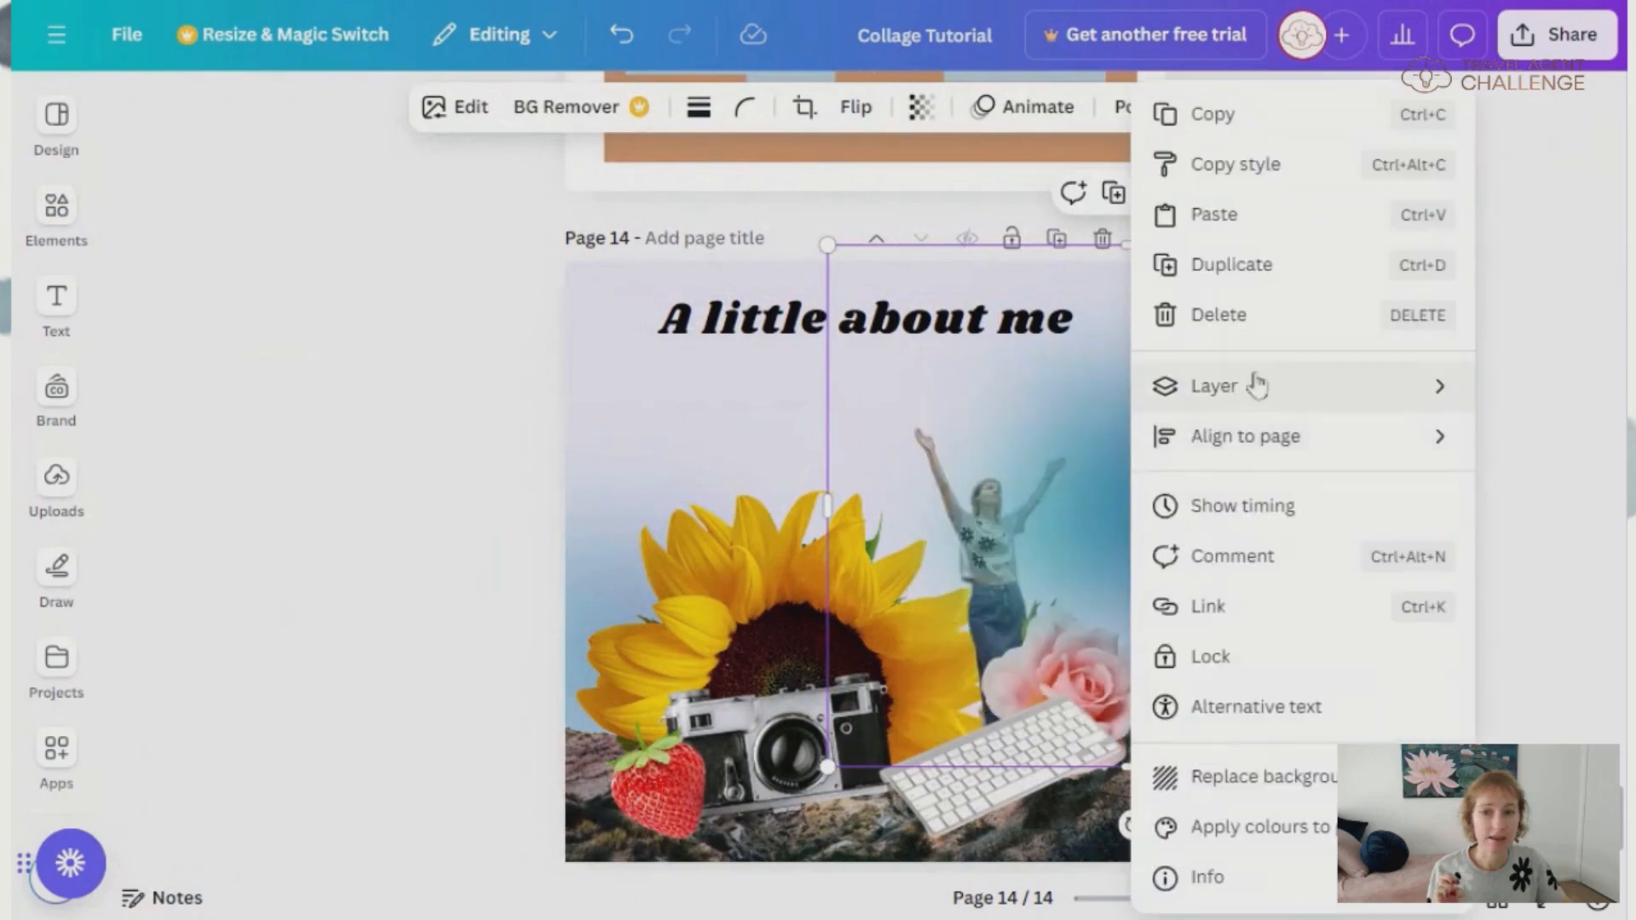
{"action": "left_click", "coordinate": [891, 607]}
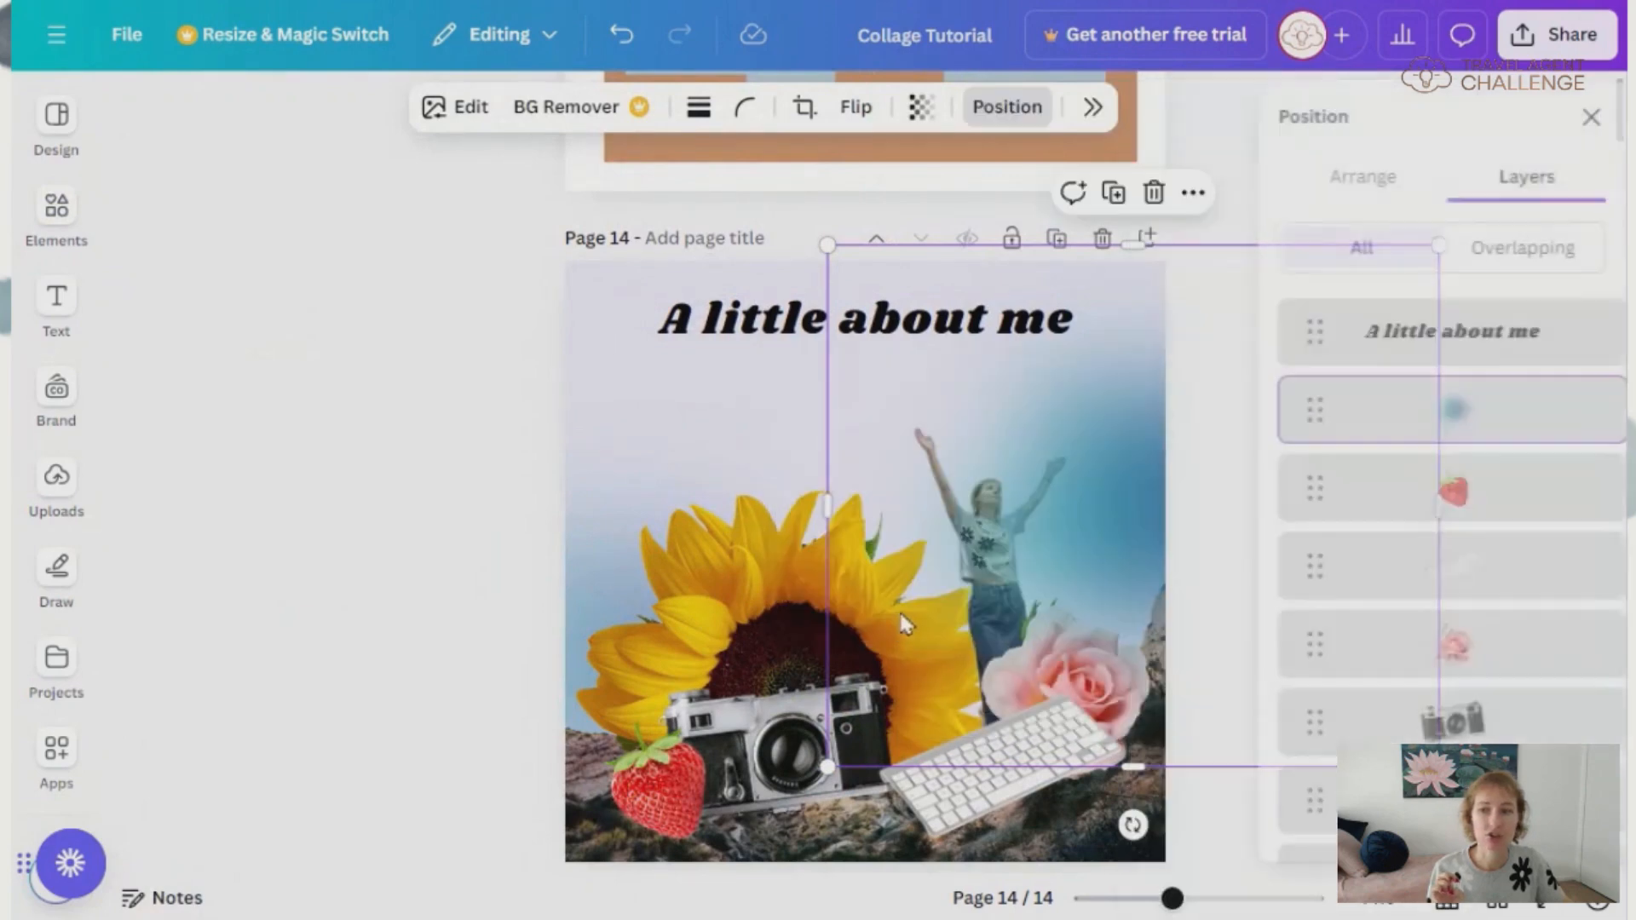
{"action": "scroll", "coordinate": [1440, 554], "scroll_direction": "down", "scroll_amount": 4}
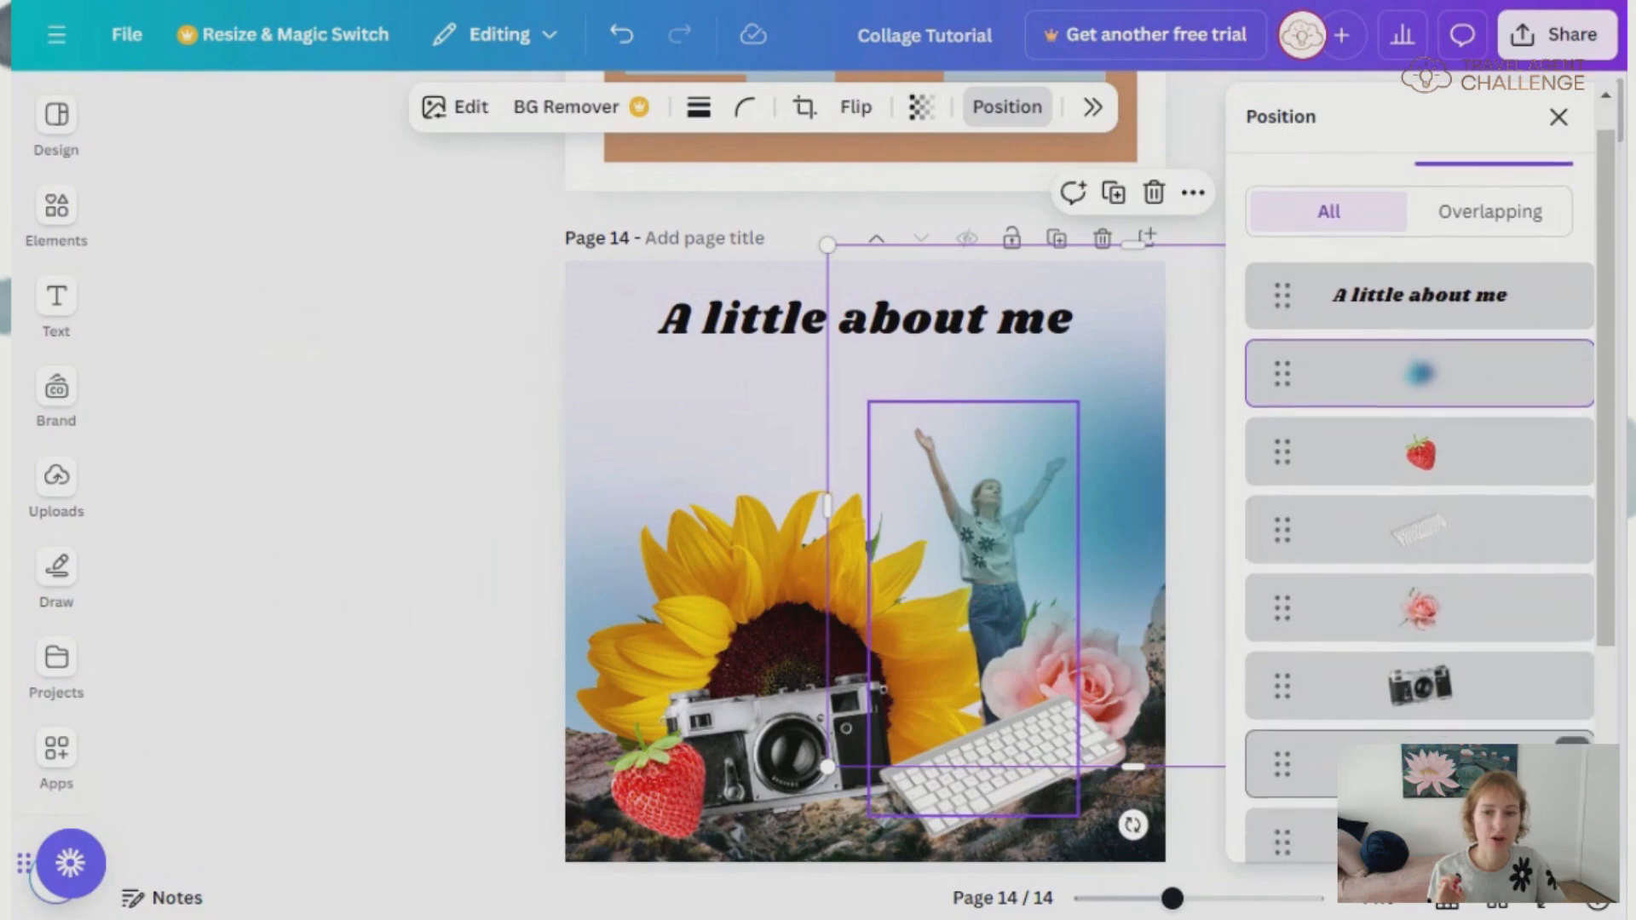
{"action": "scroll", "coordinate": [1435, 597], "scroll_direction": "up", "scroll_amount": 4}
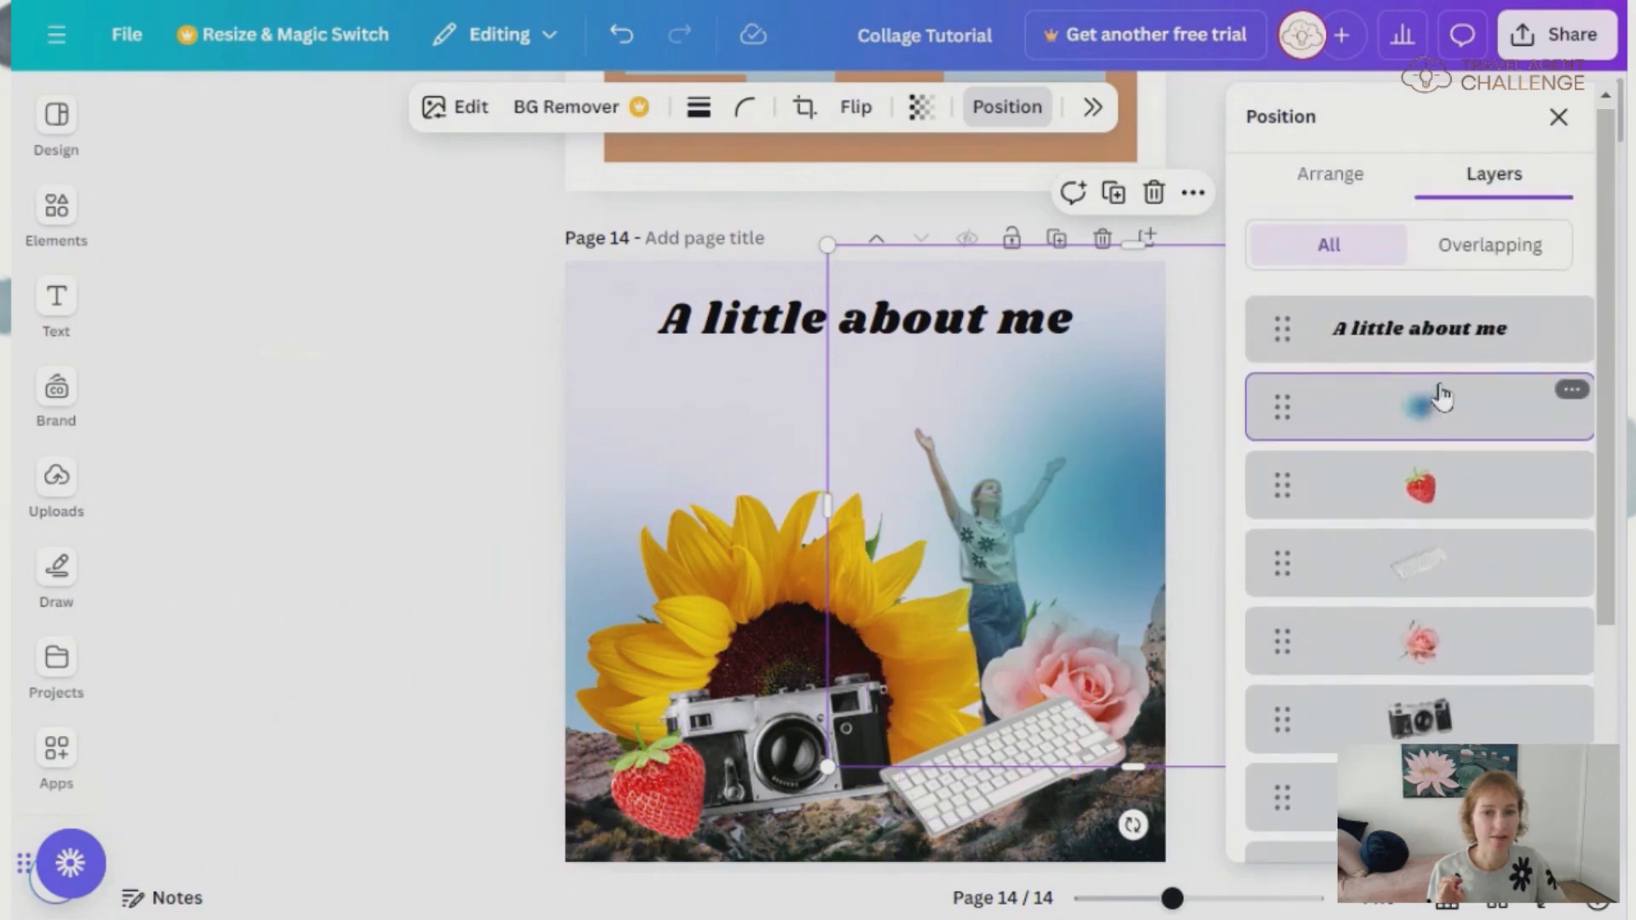
{"action": "left_click_drag", "start_coordinate": [1449, 419], "coordinate": [1454, 682]}
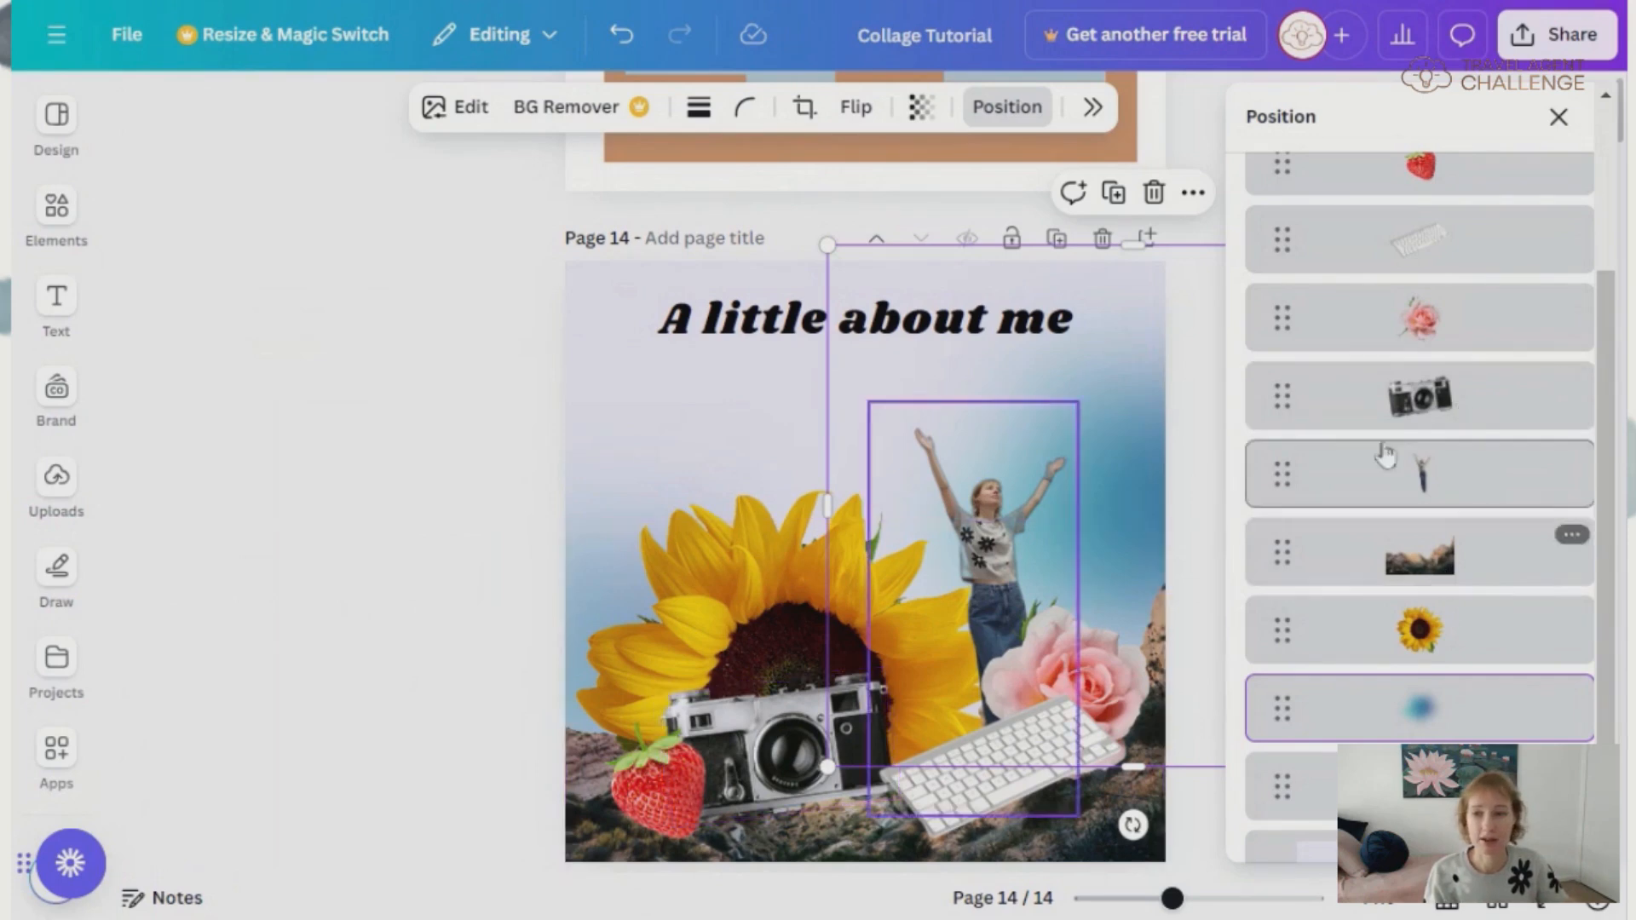
- Move the second gradient up to the page's upper-right corner and set its transparency to 32
{"action": "left_click_drag", "start_coordinate": [1134, 422], "coordinate": [1216, 253]}
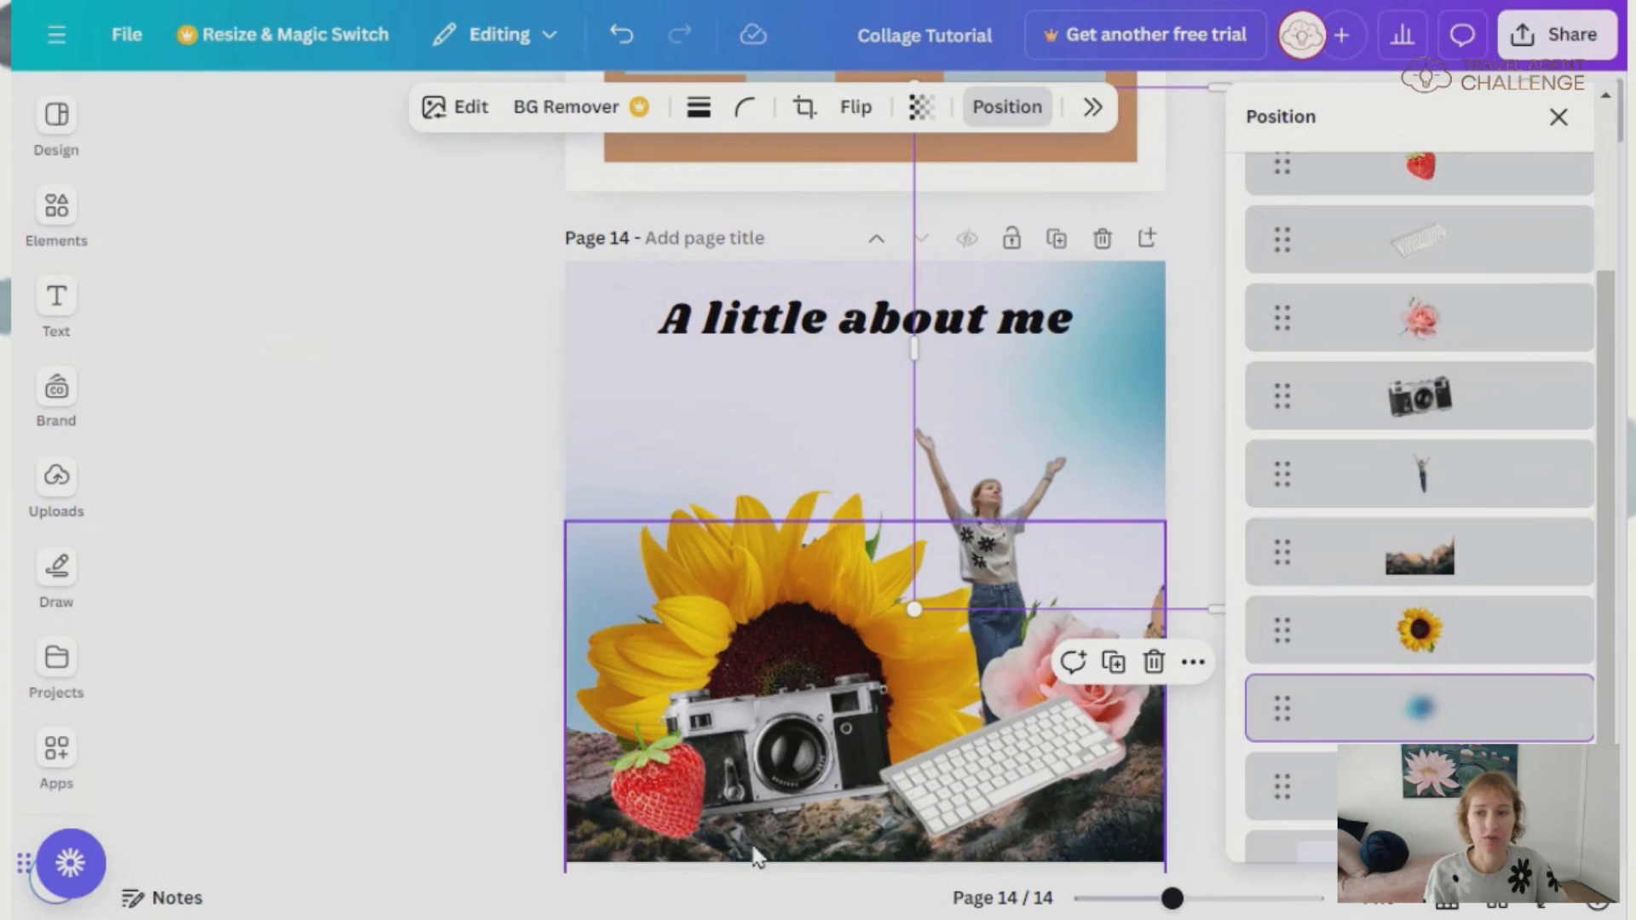
{"action": "left_click", "coordinate": [921, 106]}
{"action": "left_click_drag", "start_coordinate": [980, 209], "coordinate": [849, 211]}
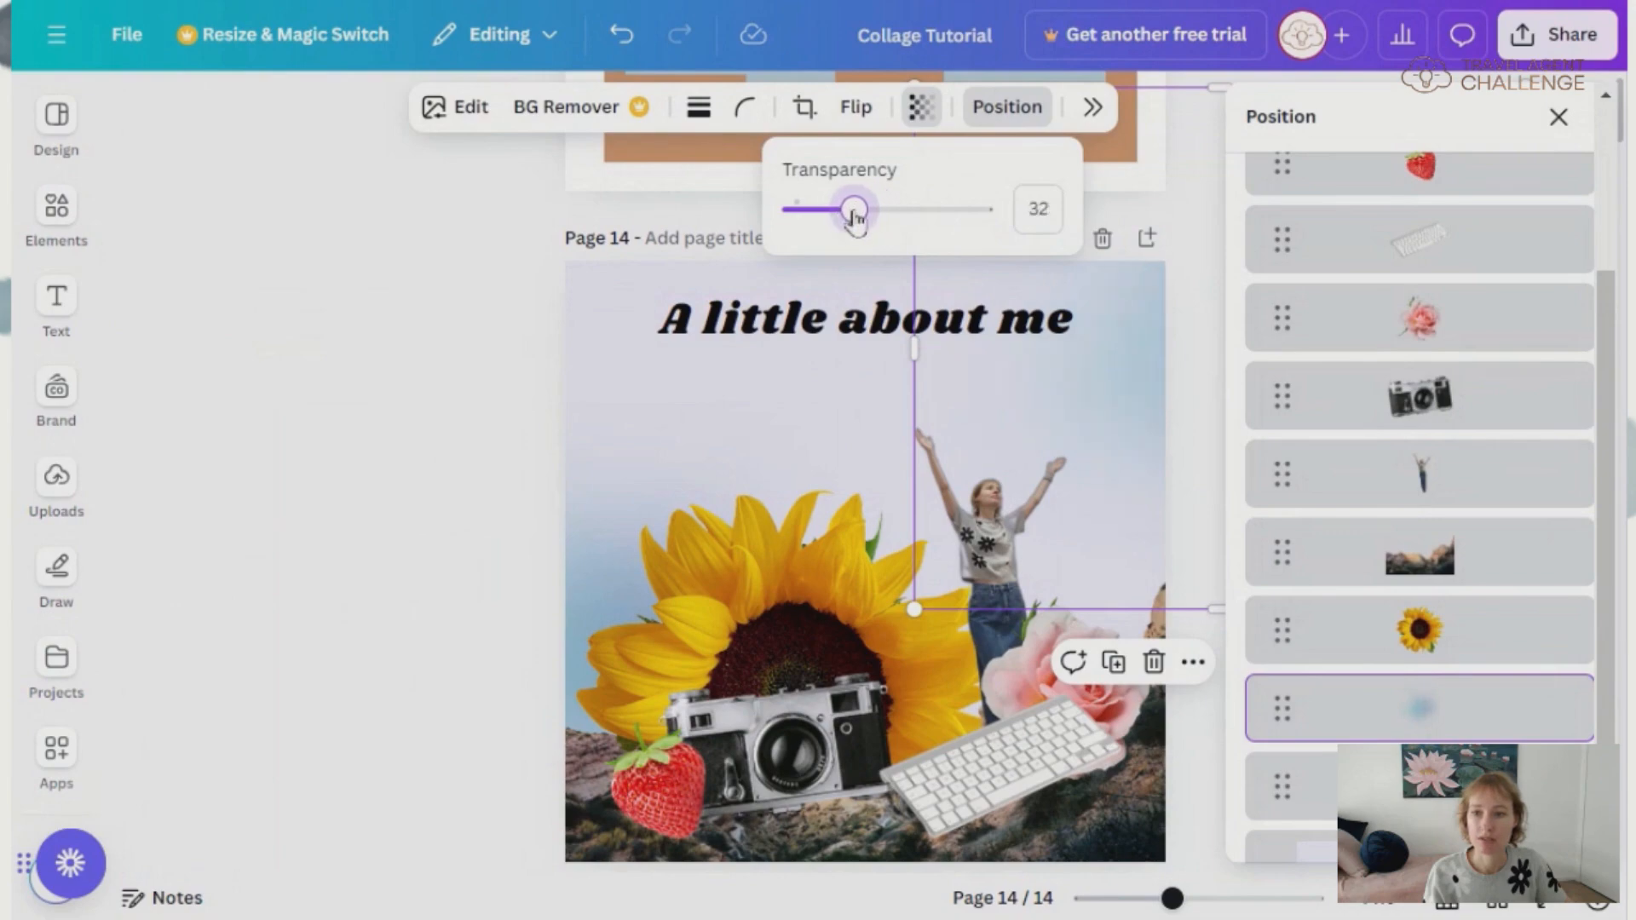
{"action": "left_click", "coordinate": [483, 362]}
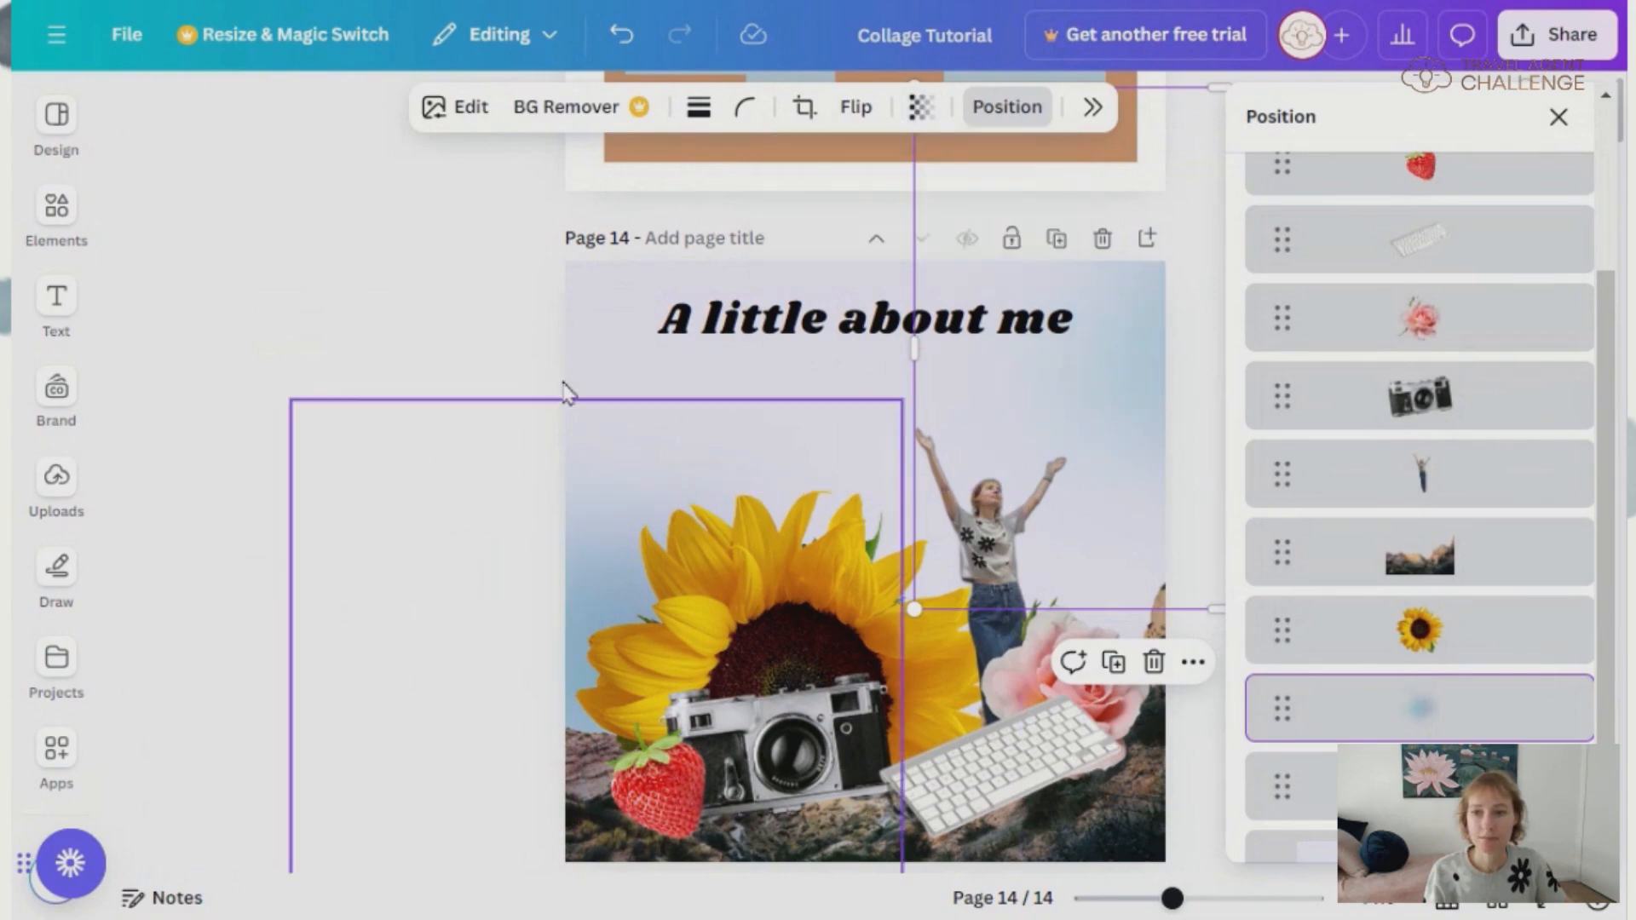
{"action": "left_click", "coordinate": [516, 328]}
{"action": "left_click", "coordinate": [501, 318]}
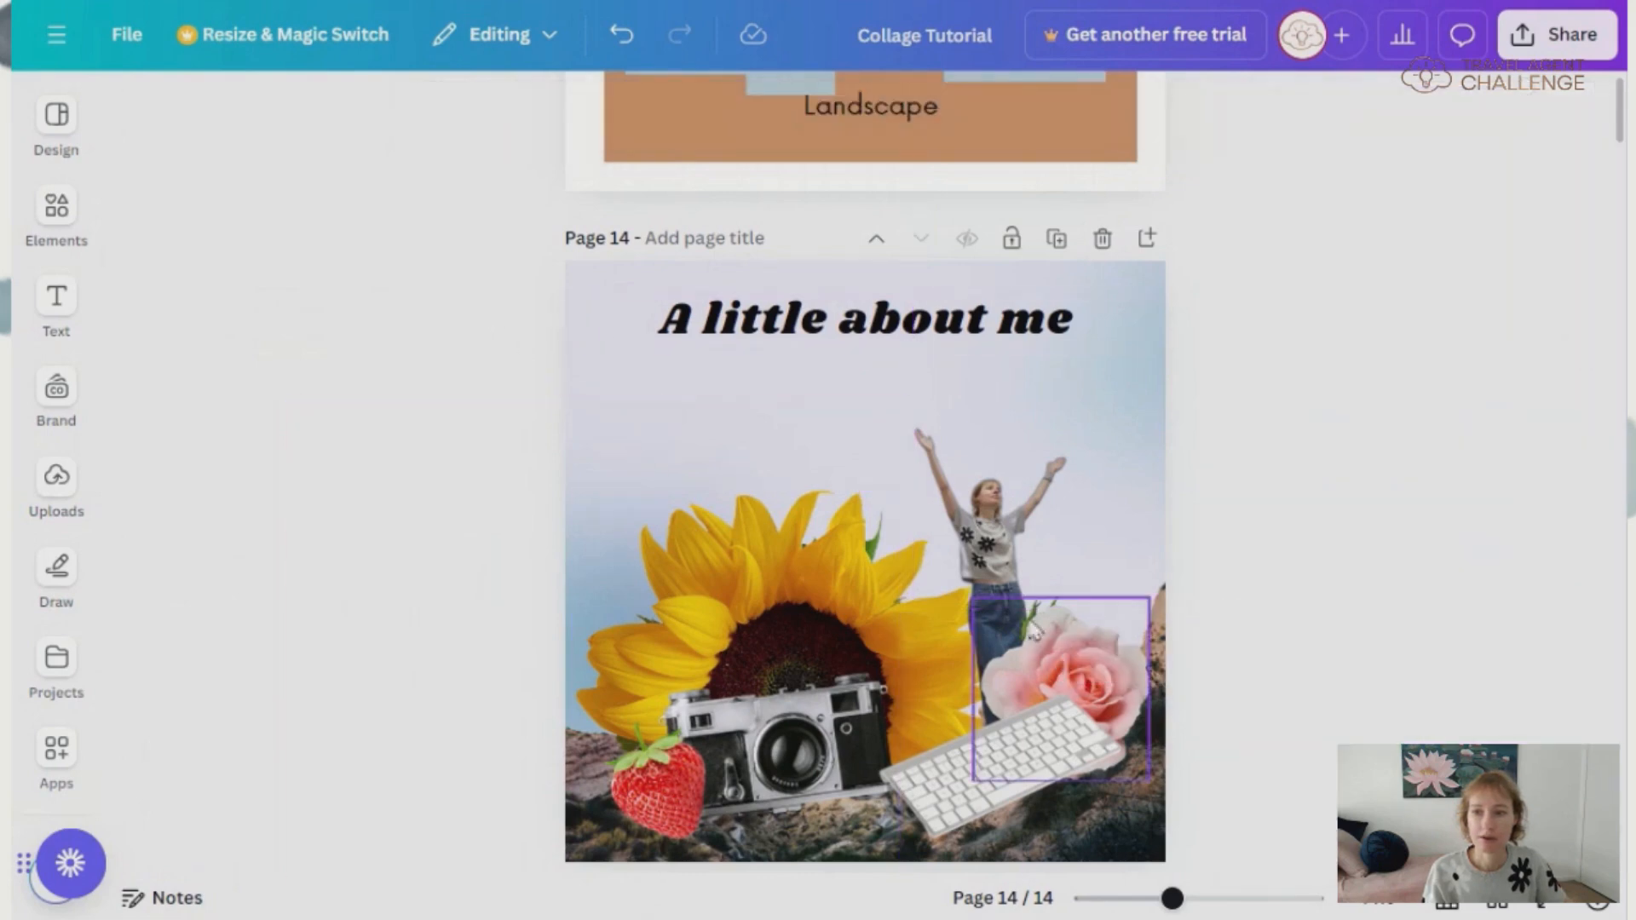
- Browse the image filters for the upper-right gradient and apply the Scandi filter from the Cool group
{"action": "left_click", "coordinate": [1157, 406]}
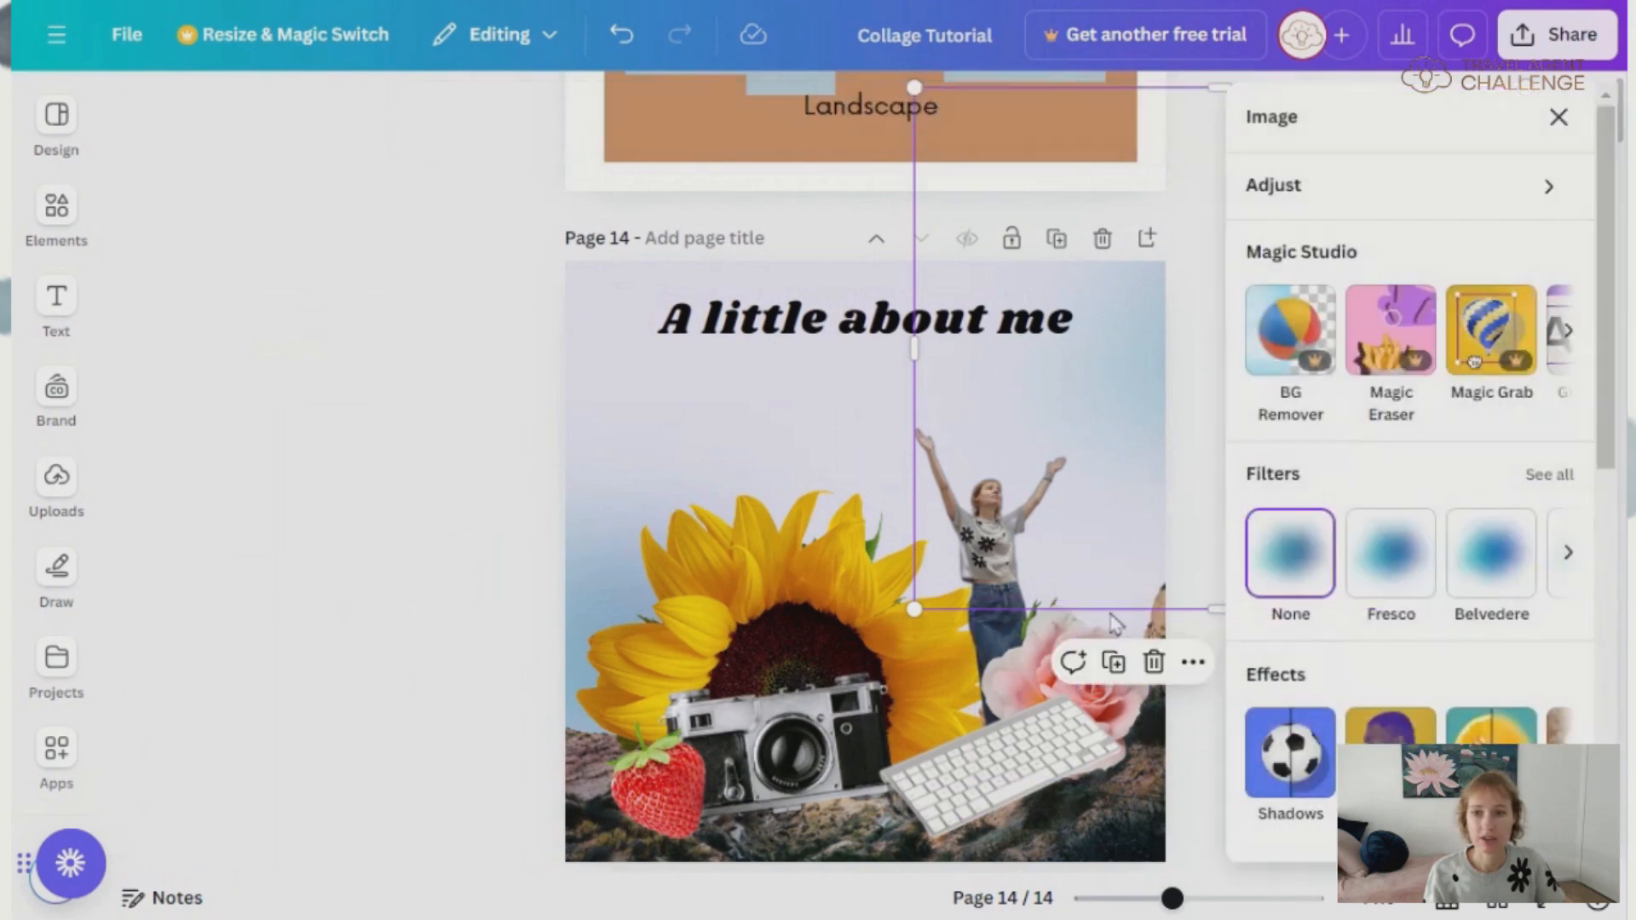
{"action": "left_click", "coordinate": [1409, 688]}
{"action": "scroll", "coordinate": [1435, 650], "scroll_direction": "down", "scroll_amount": 5}
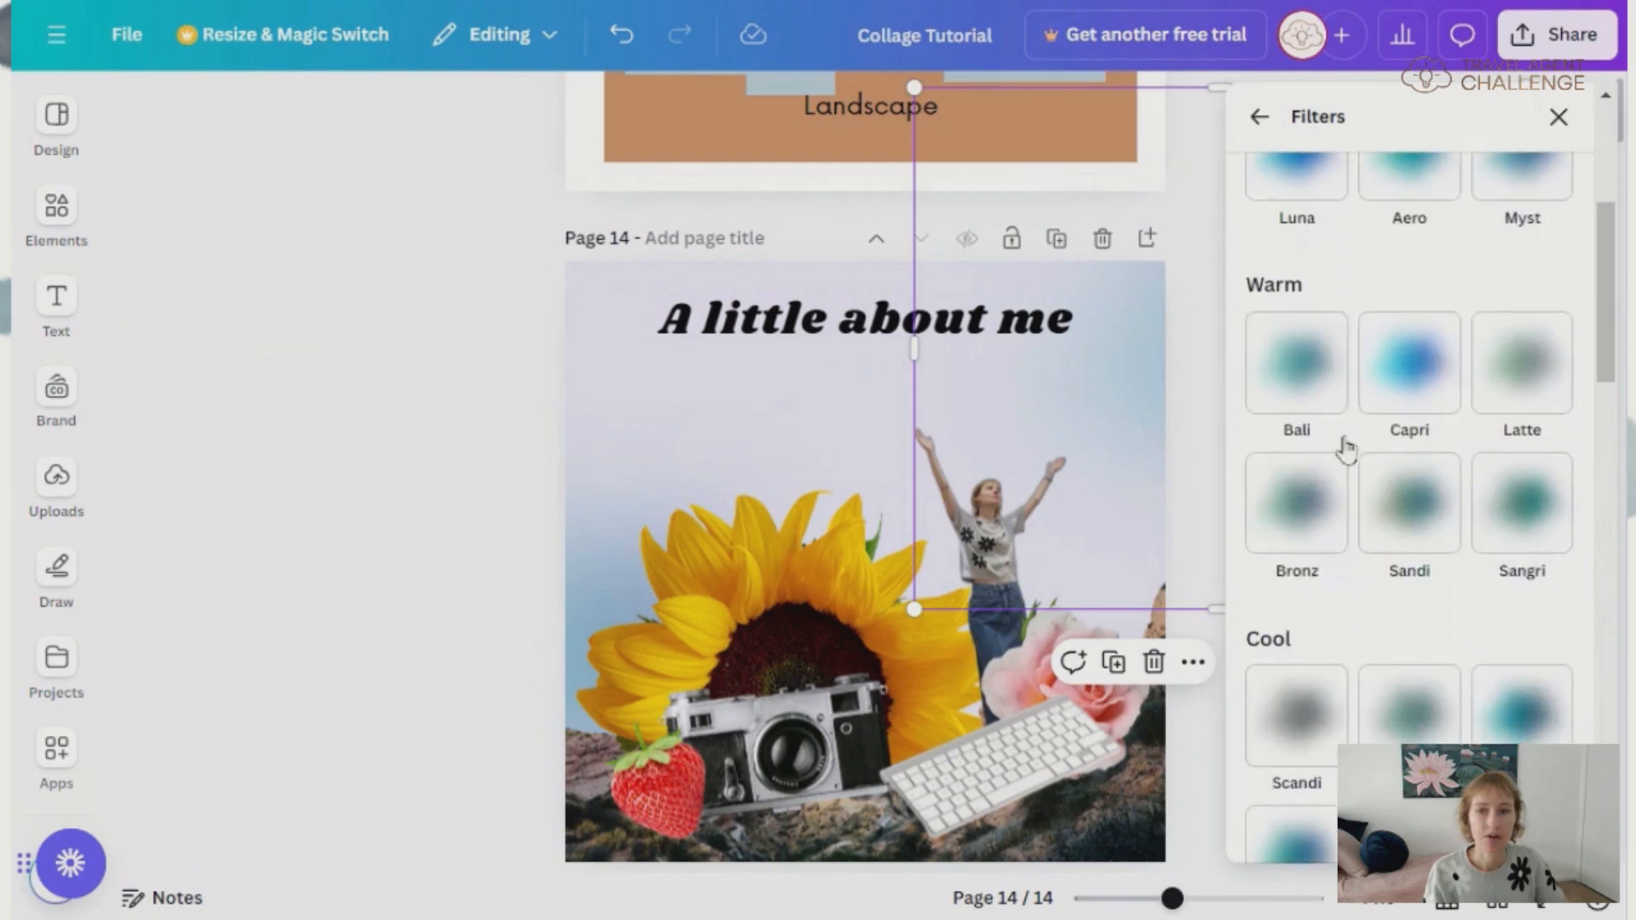
{"action": "scroll", "coordinate": [1313, 383], "scroll_direction": "up", "scroll_amount": 5}
{"action": "scroll", "coordinate": [1400, 582], "scroll_direction": "down", "scroll_amount": 8}
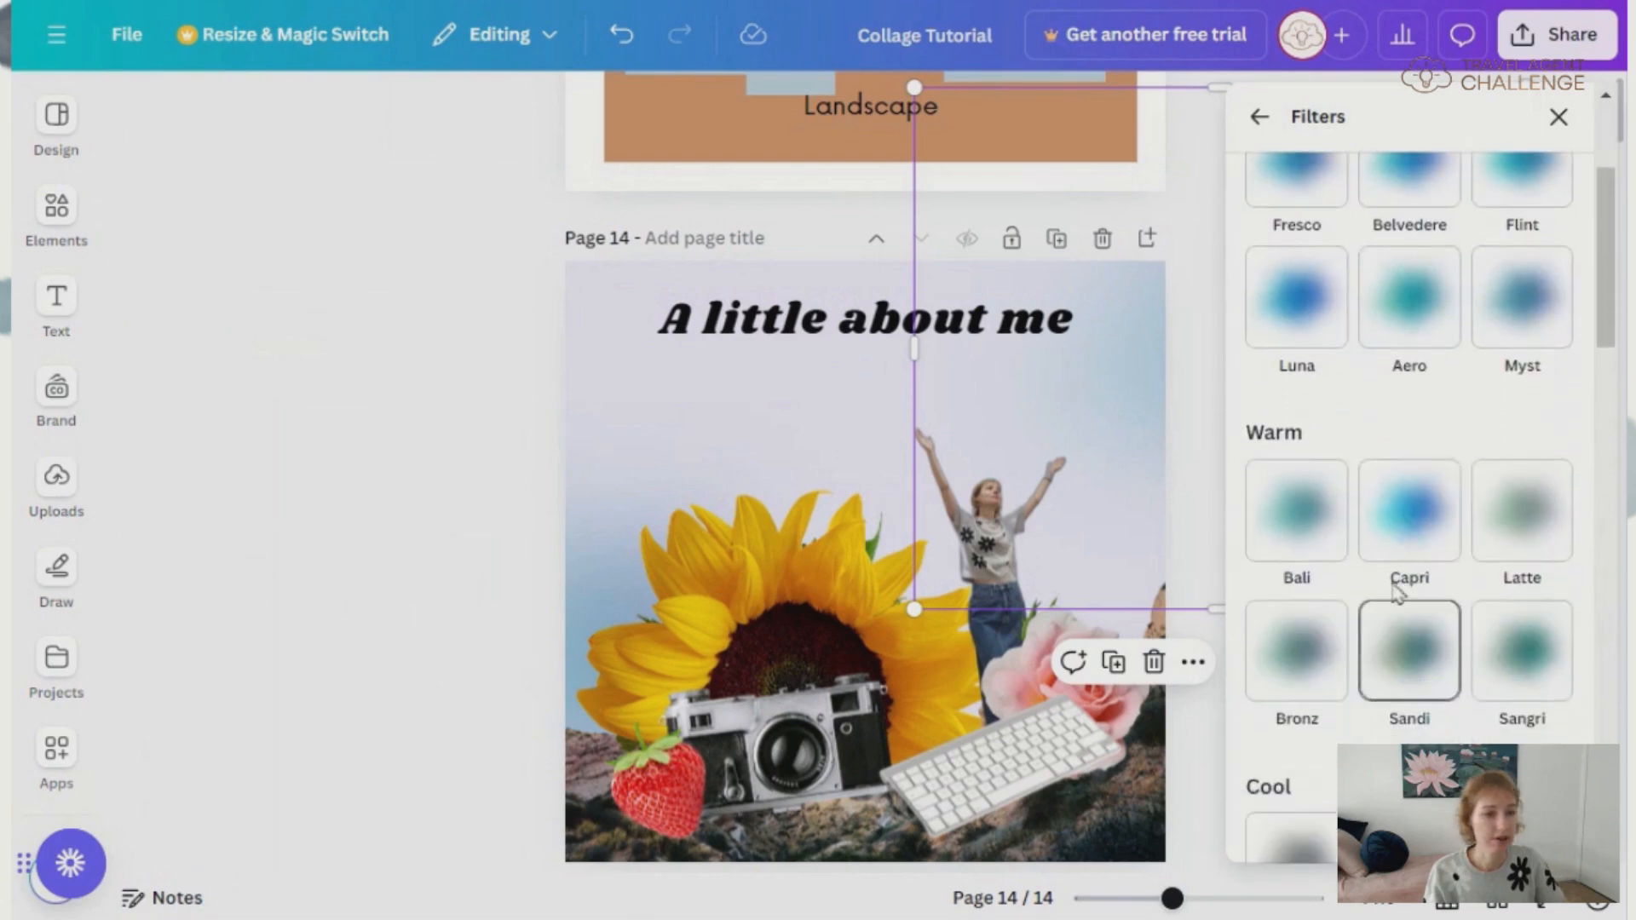
{"action": "left_click", "coordinate": [1297, 452]}
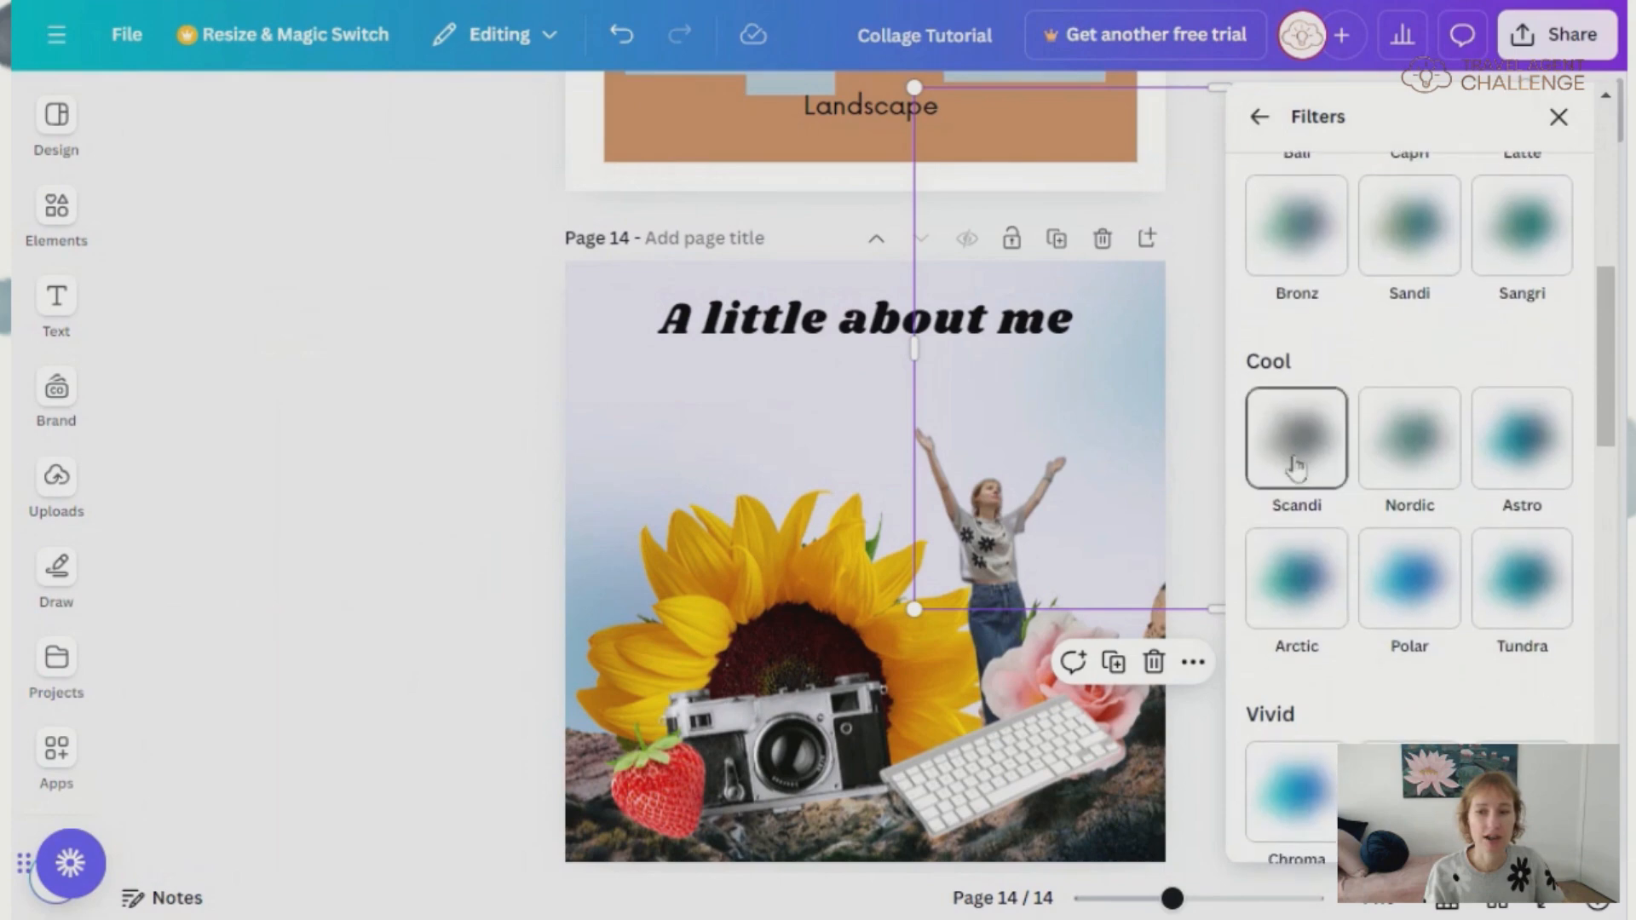
- Try the Scandi filter on the upper-right gradient and reset its filter to None
{"action": "left_click", "coordinate": [1304, 460]}
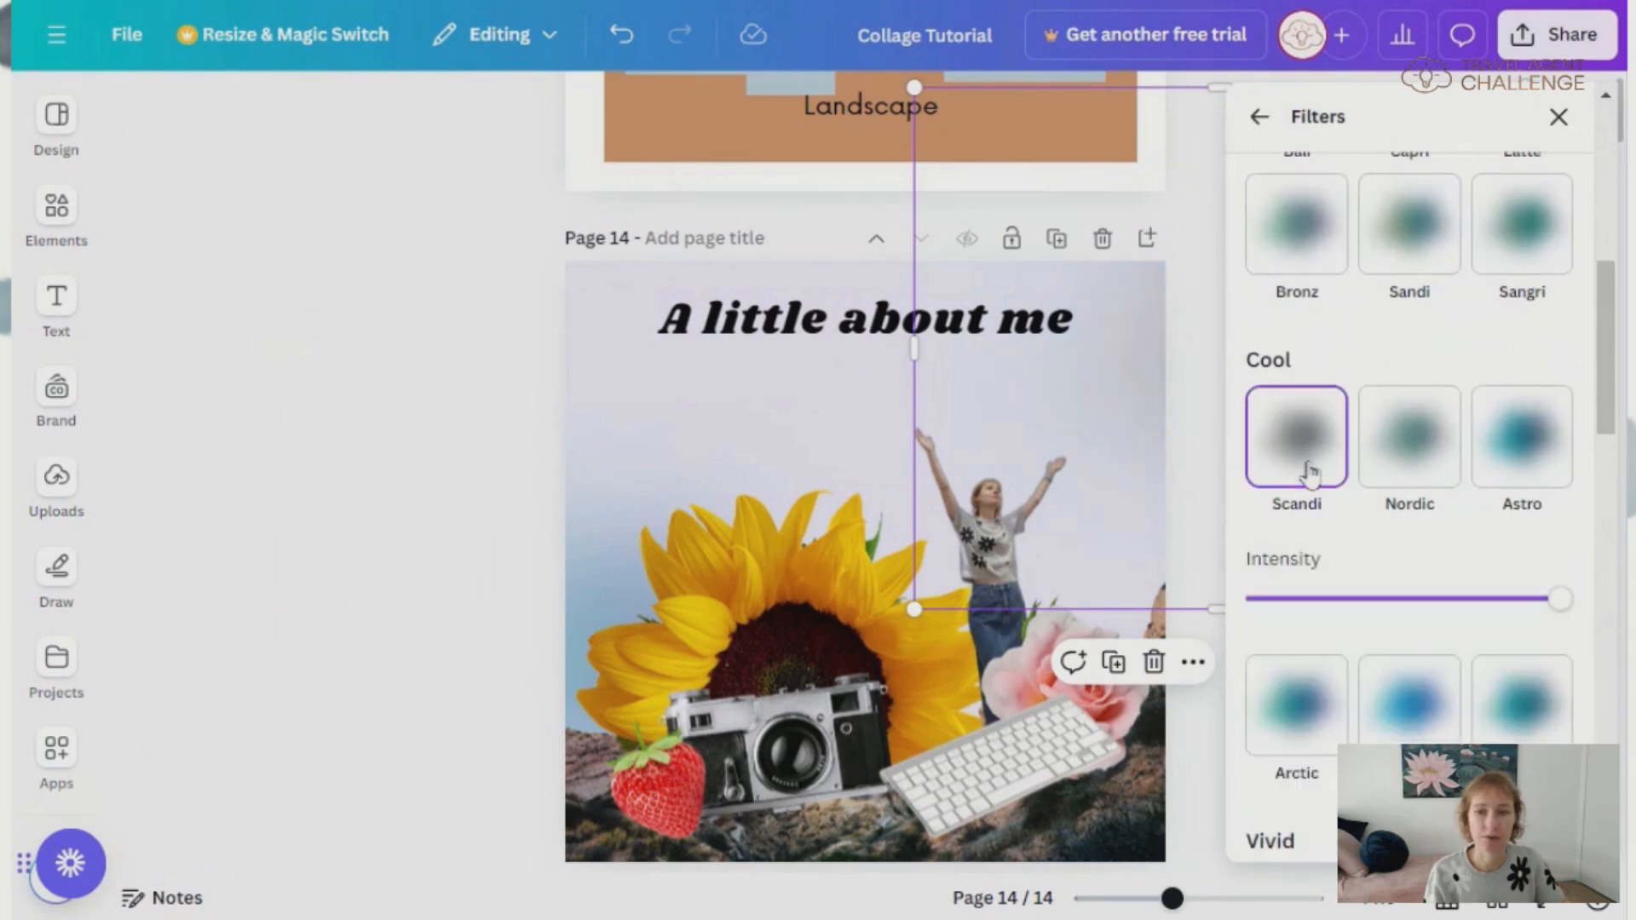
{"action": "scroll", "coordinate": [1308, 511], "scroll_direction": "down", "scroll_amount": 3}
{"action": "scroll", "coordinate": [1441, 695], "scroll_direction": "up", "scroll_amount": 10}
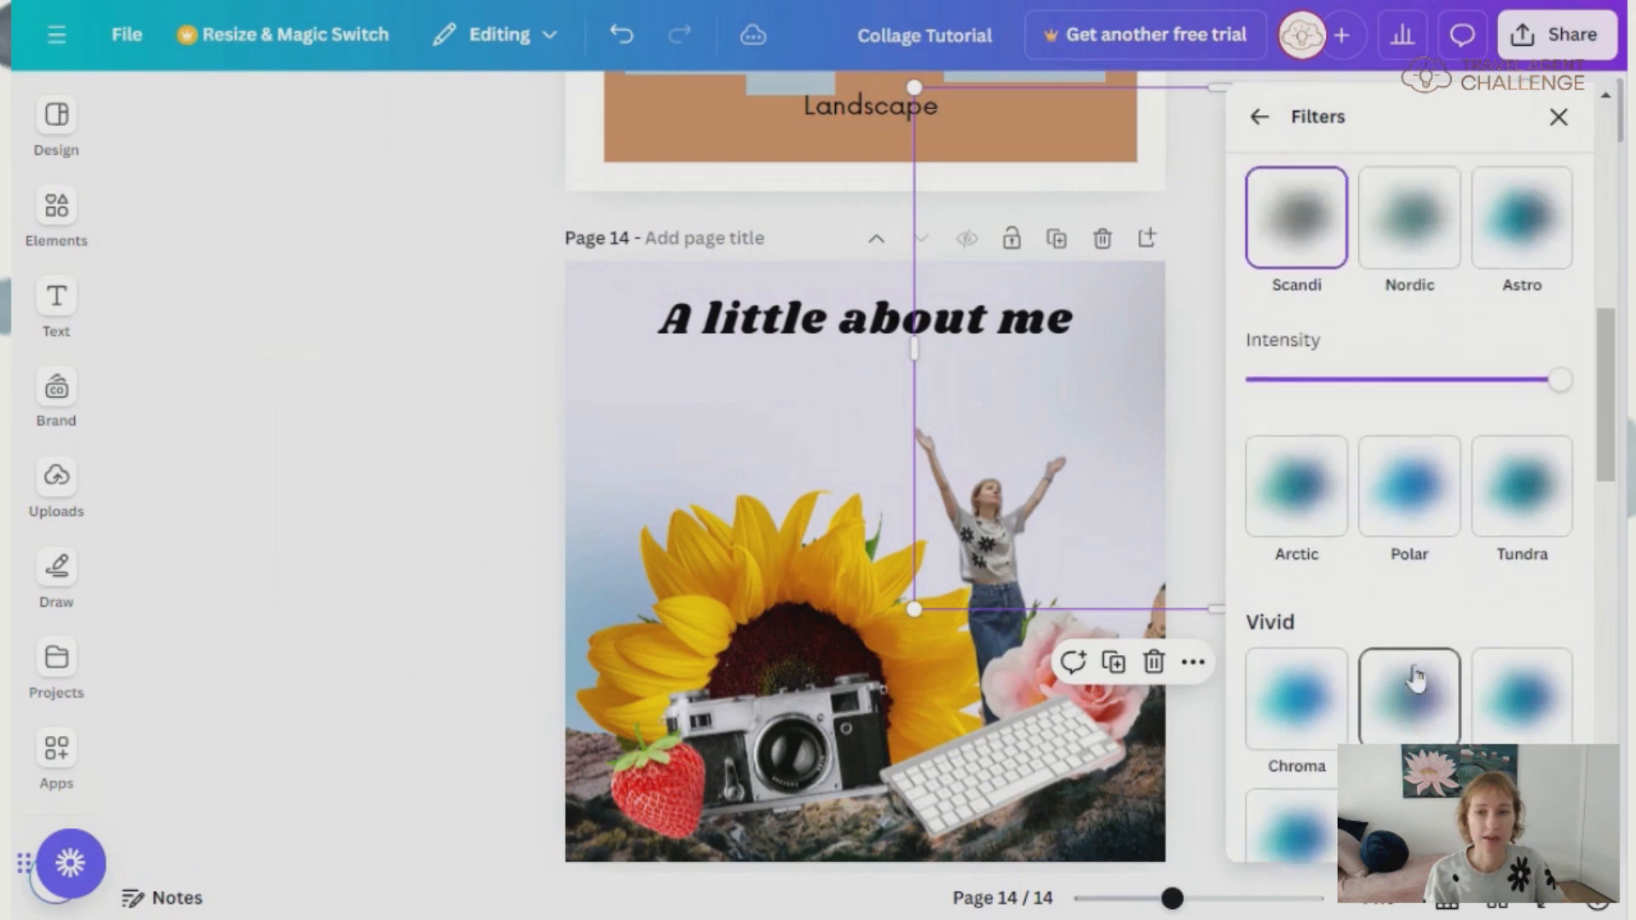
{"action": "left_click", "coordinate": [1296, 214]}
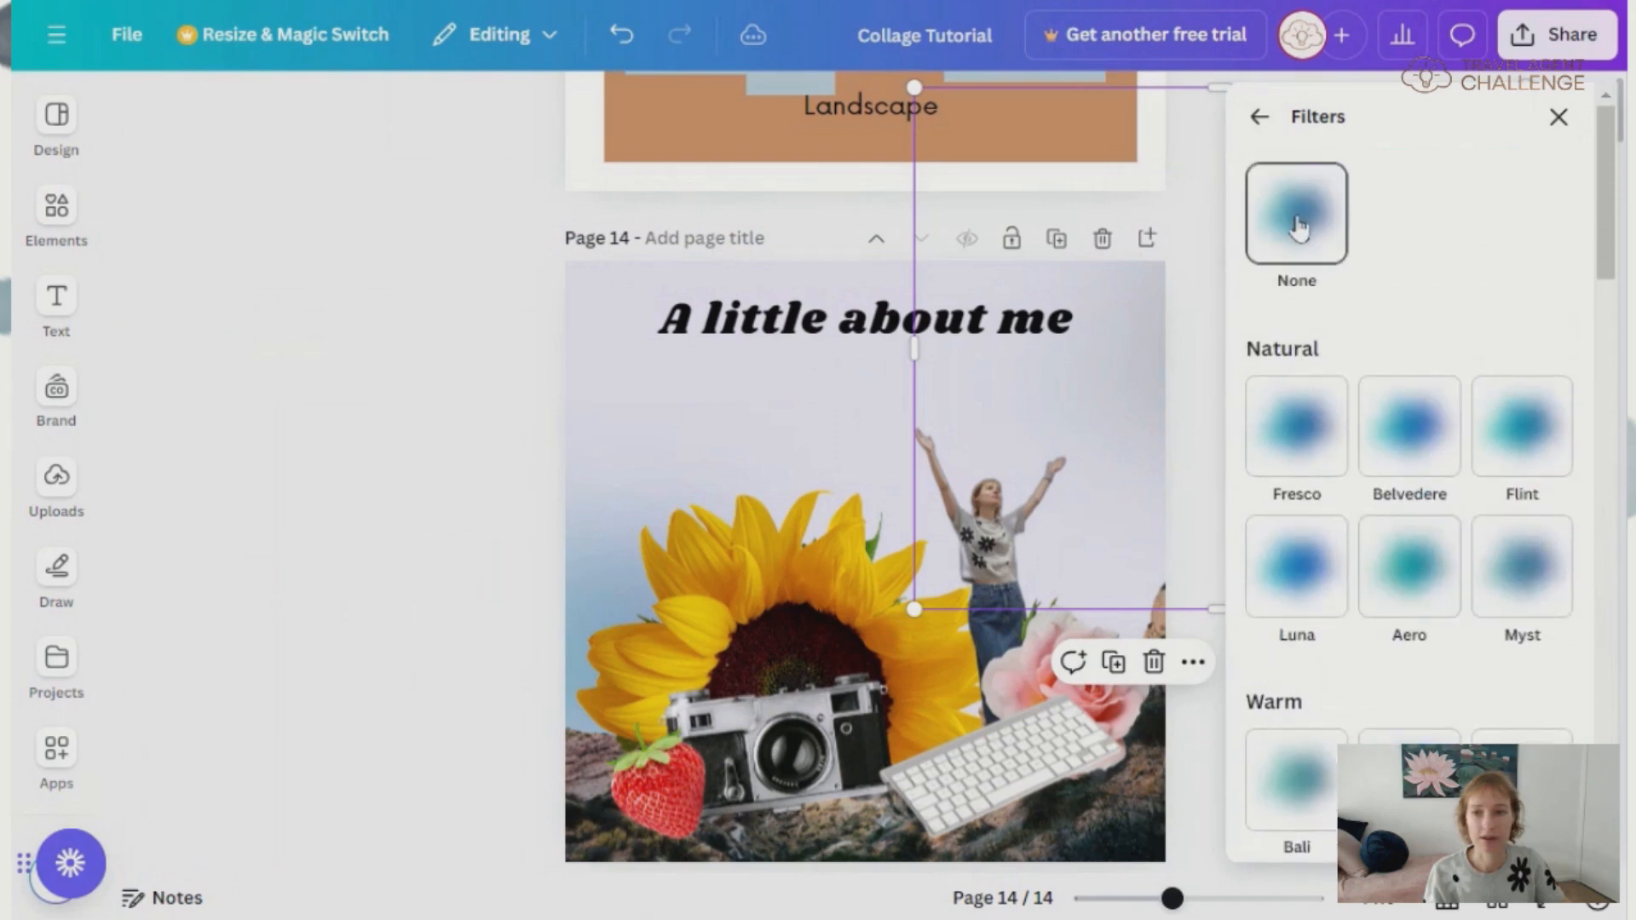
- Close the filter options and nudge the "A little about me" title slightly lower on page 14
{"action": "left_click", "coordinate": [369, 540]}
{"action": "left_click", "coordinate": [383, 556]}
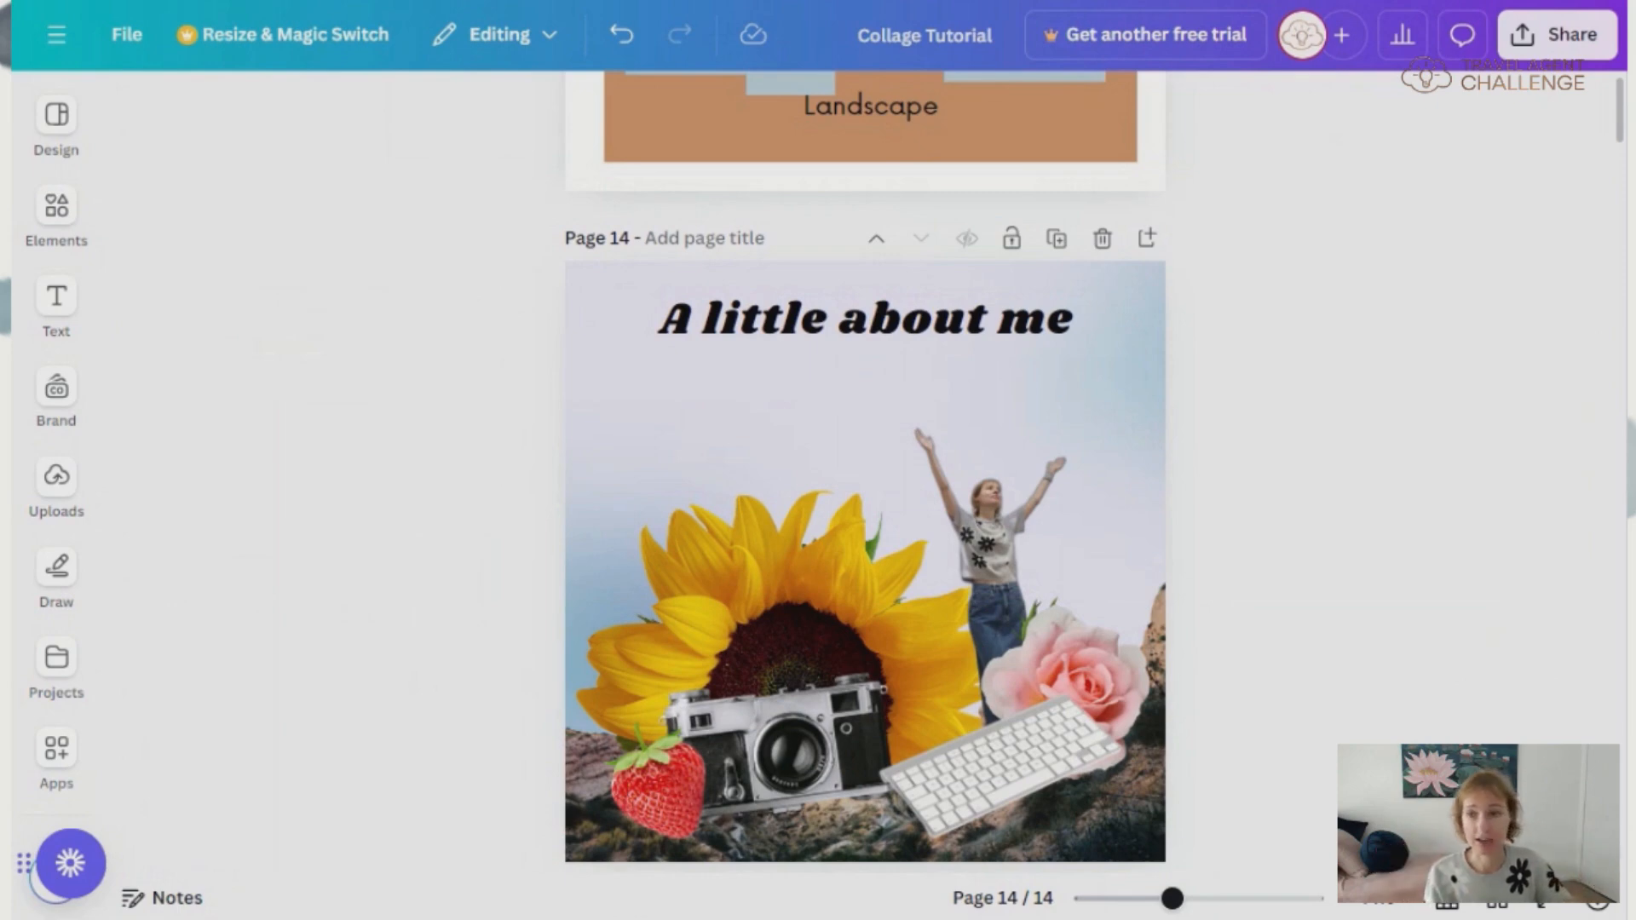
{"action": "left_click_drag", "start_coordinate": [942, 321], "coordinate": [942, 336]}
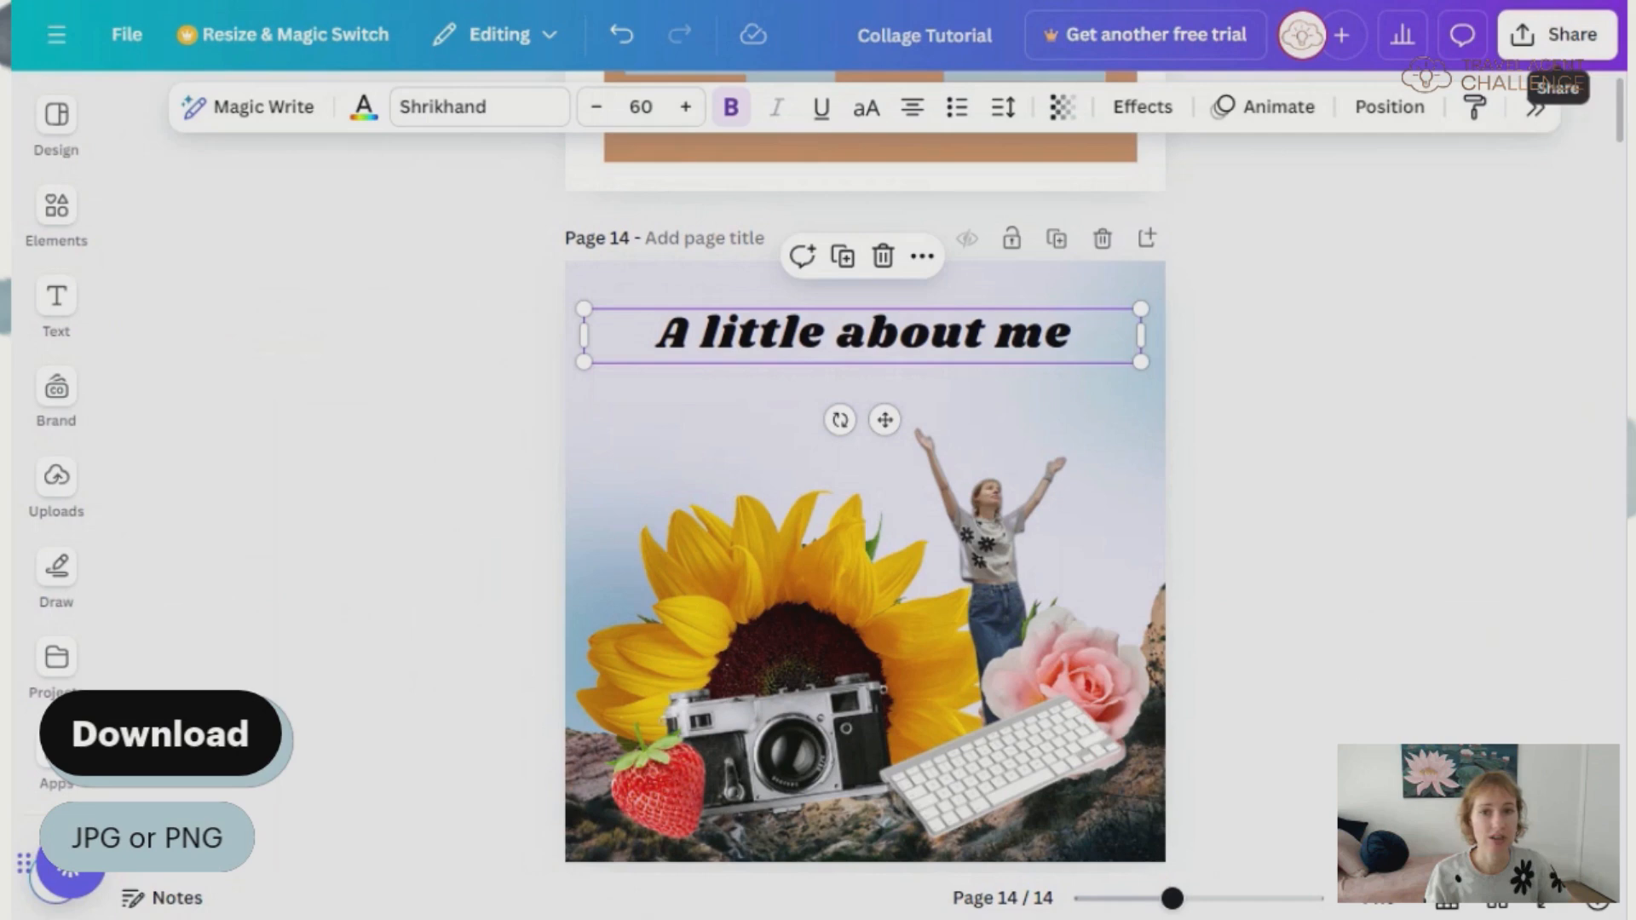
- Review the design's download file types, including JPG and PNG, and its sharing options without exporting anything
{"action": "left_click", "coordinate": [1557, 34]}
{"action": "left_click", "coordinate": [1273, 681]}
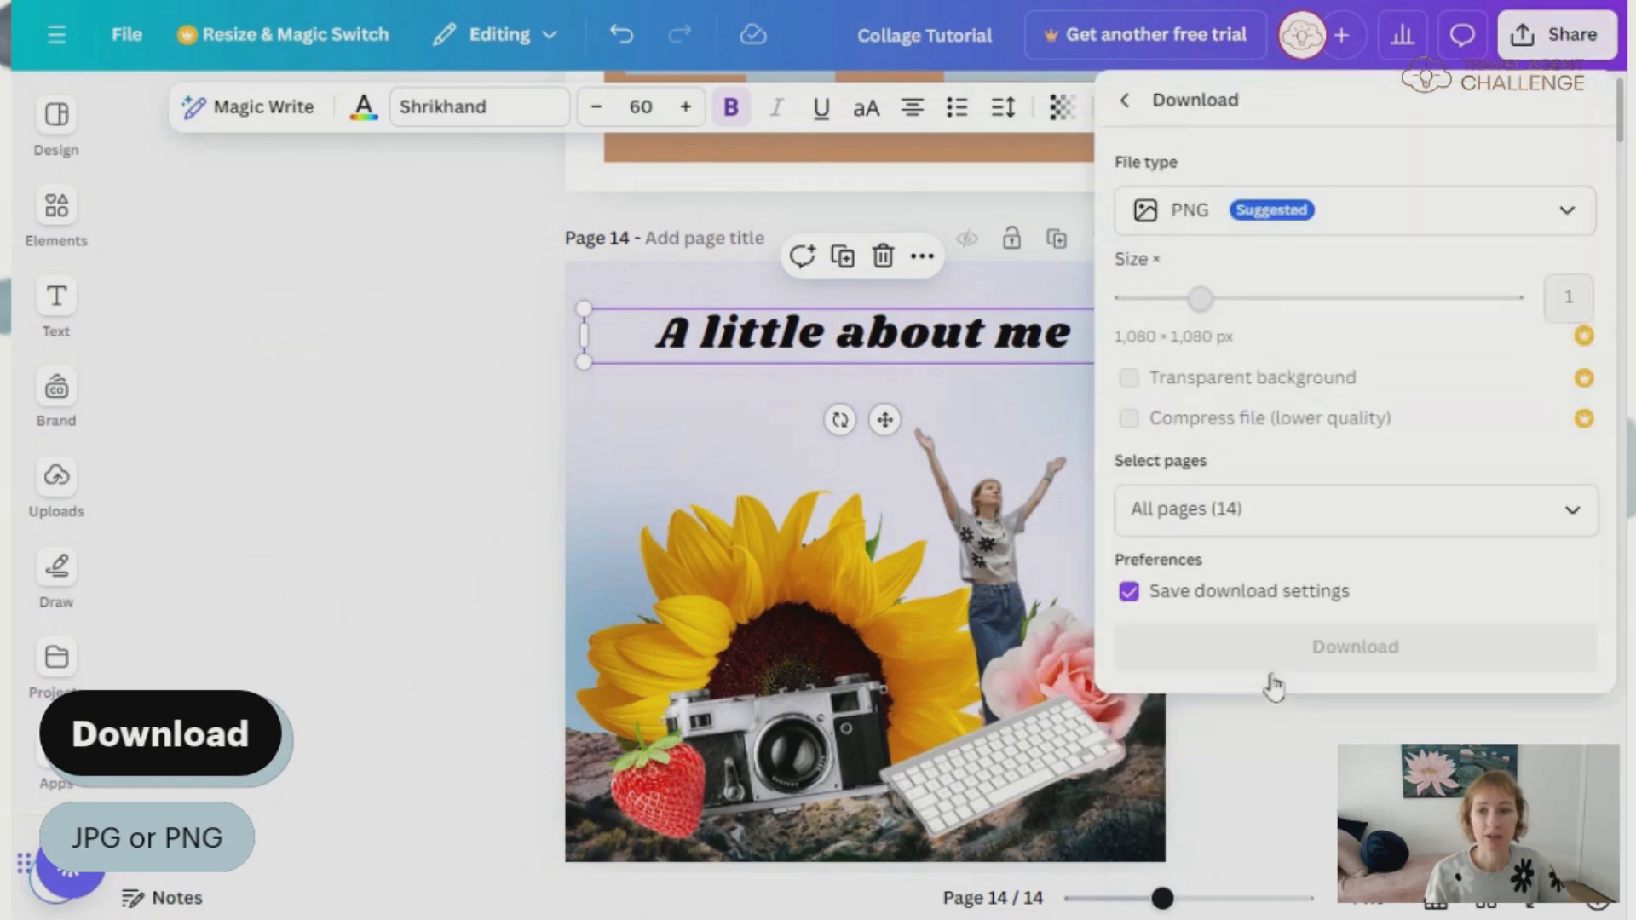
{"action": "left_click", "coordinate": [1144, 220]}
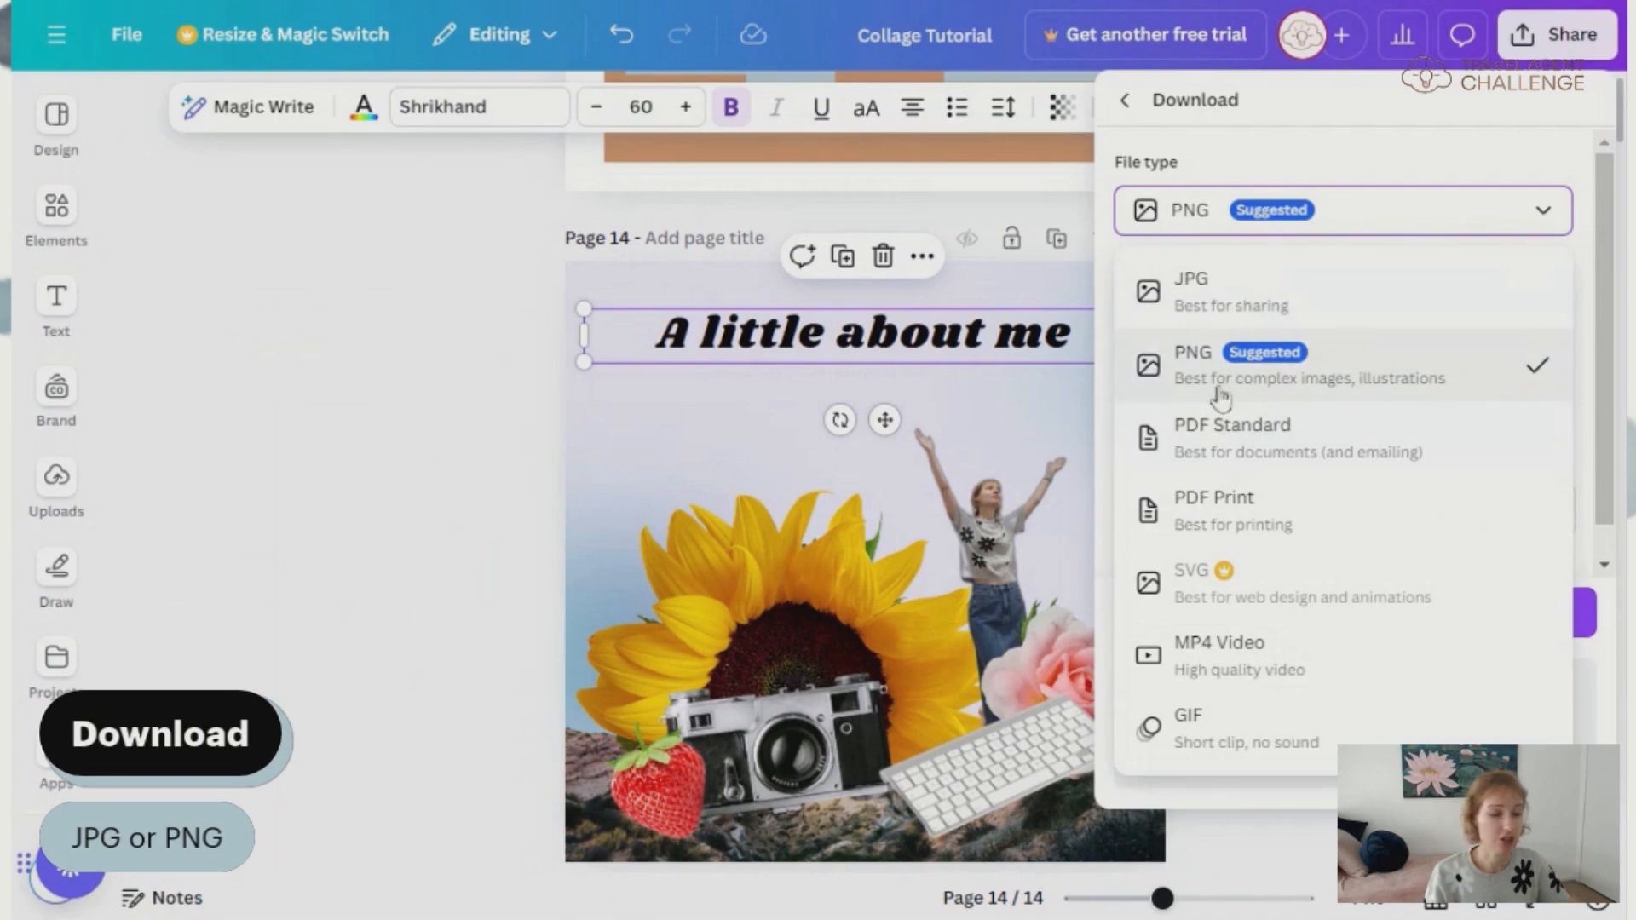
{"action": "left_click", "coordinate": [471, 602]}
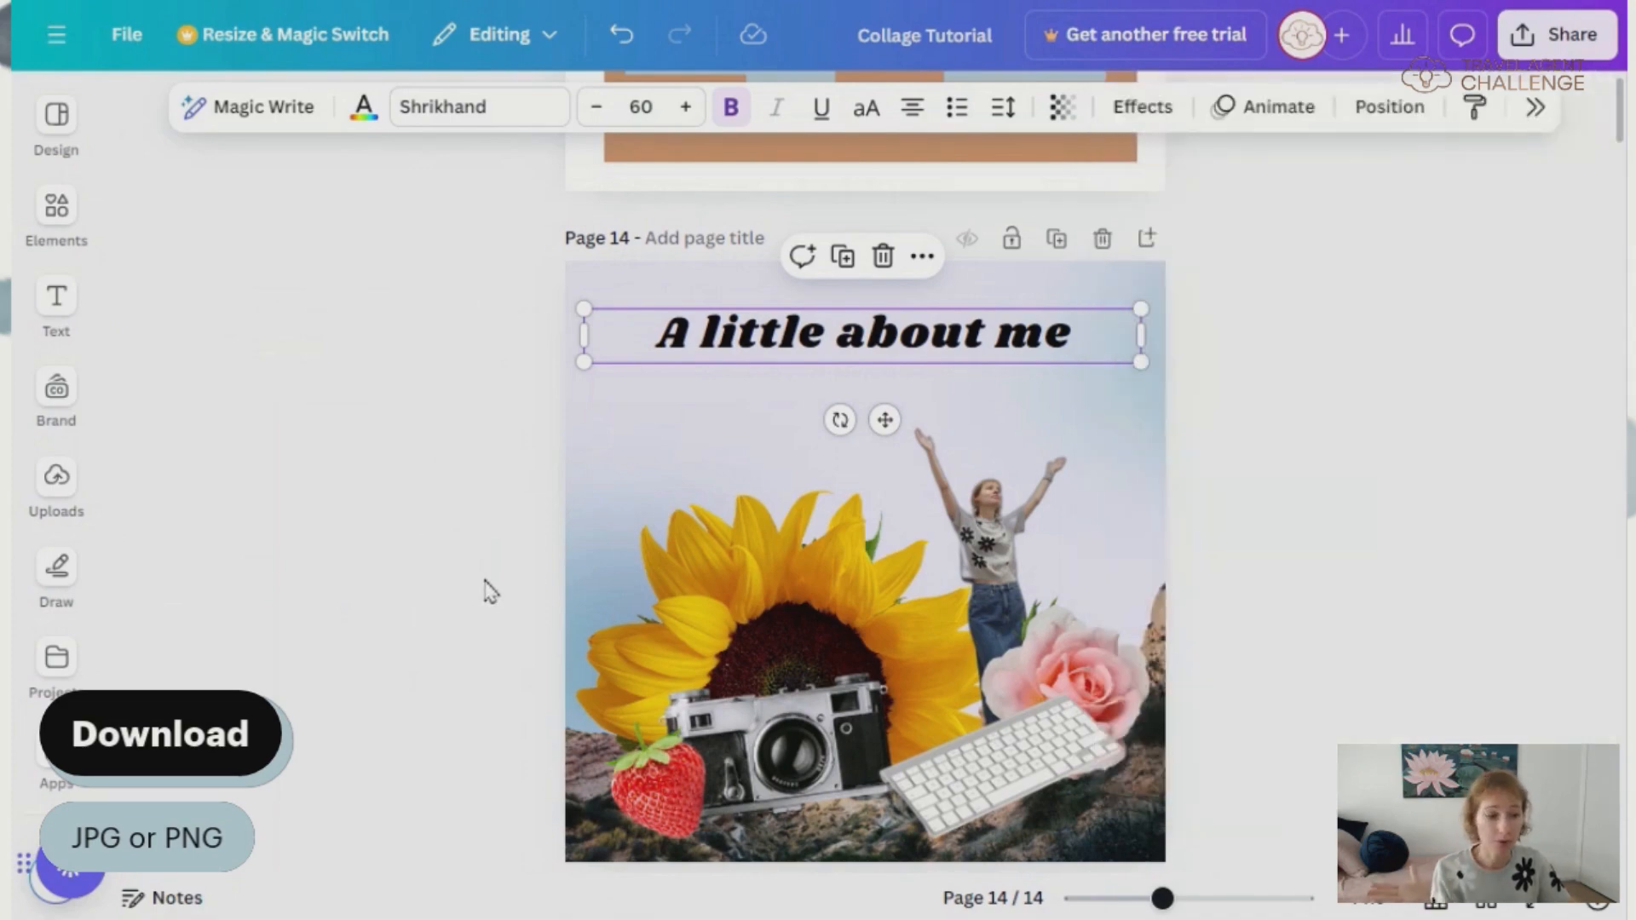
{"action": "left_click", "coordinate": [1557, 34]}
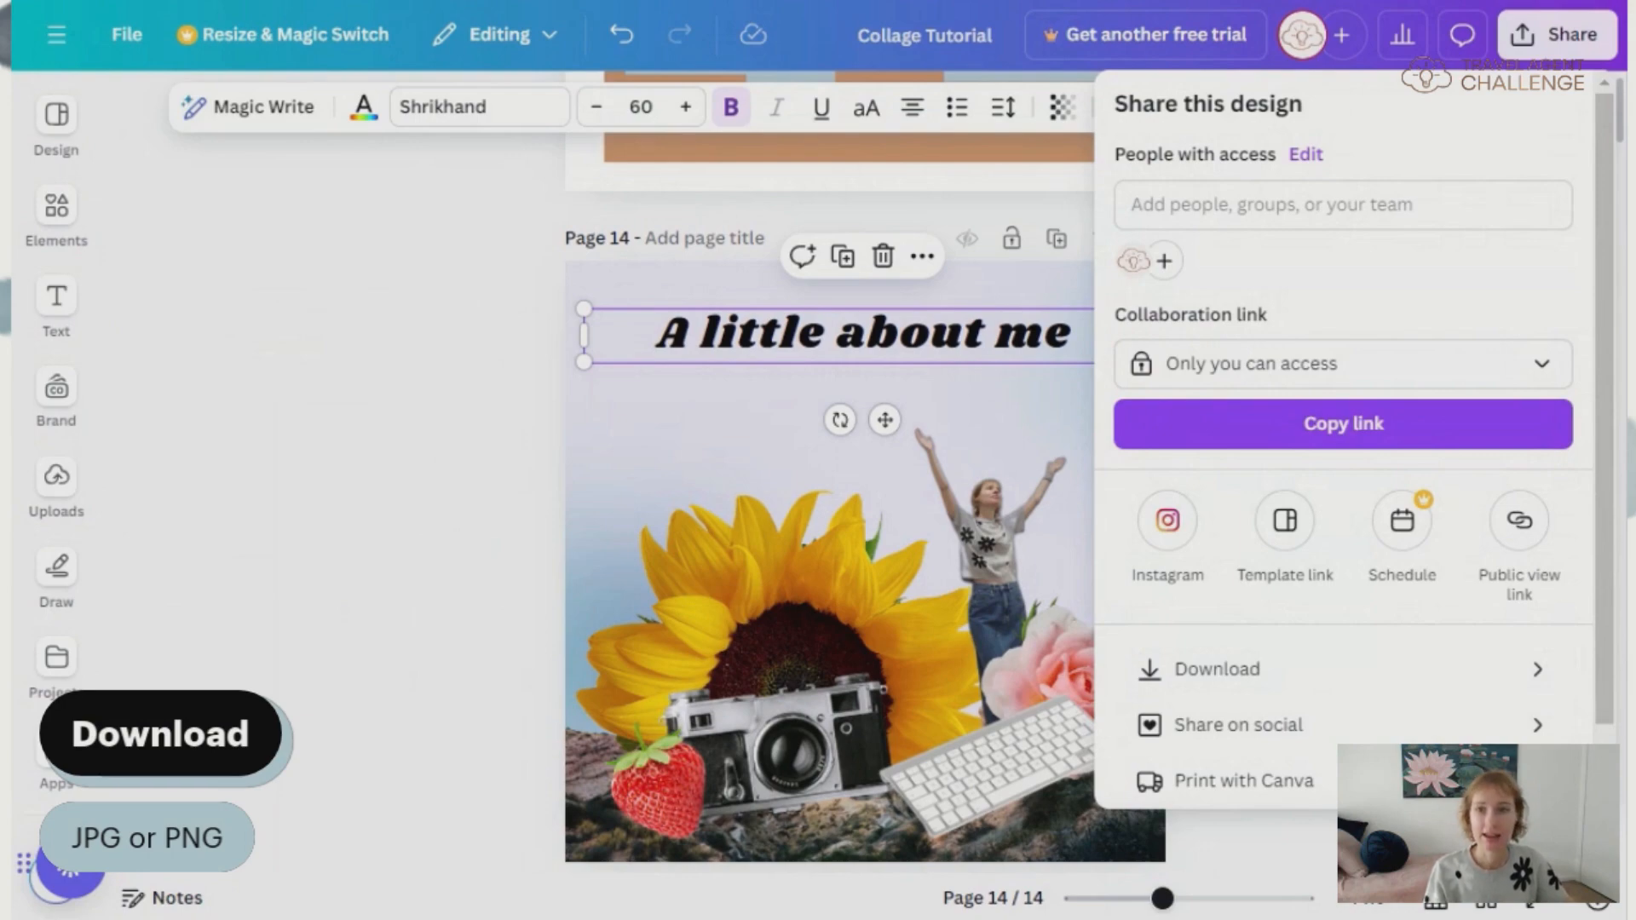
{"action": "left_click", "coordinate": [466, 397]}
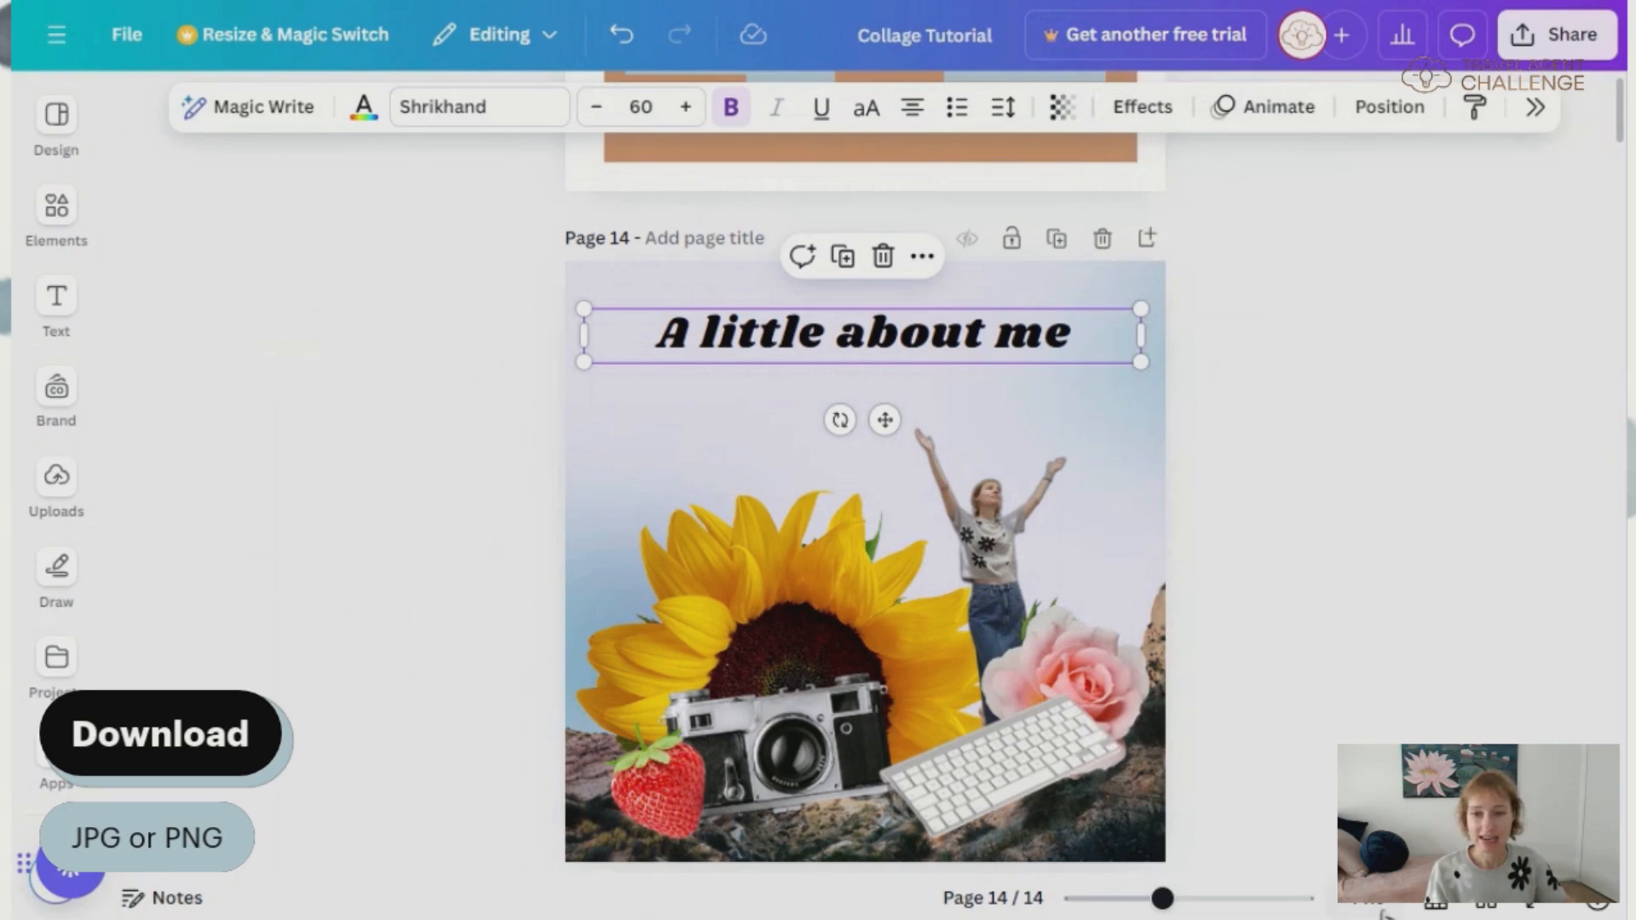
- Display all pages of the design as a thumbnail grid and look over the collages from page 1
{"action": "left_click", "coordinate": [1481, 909]}
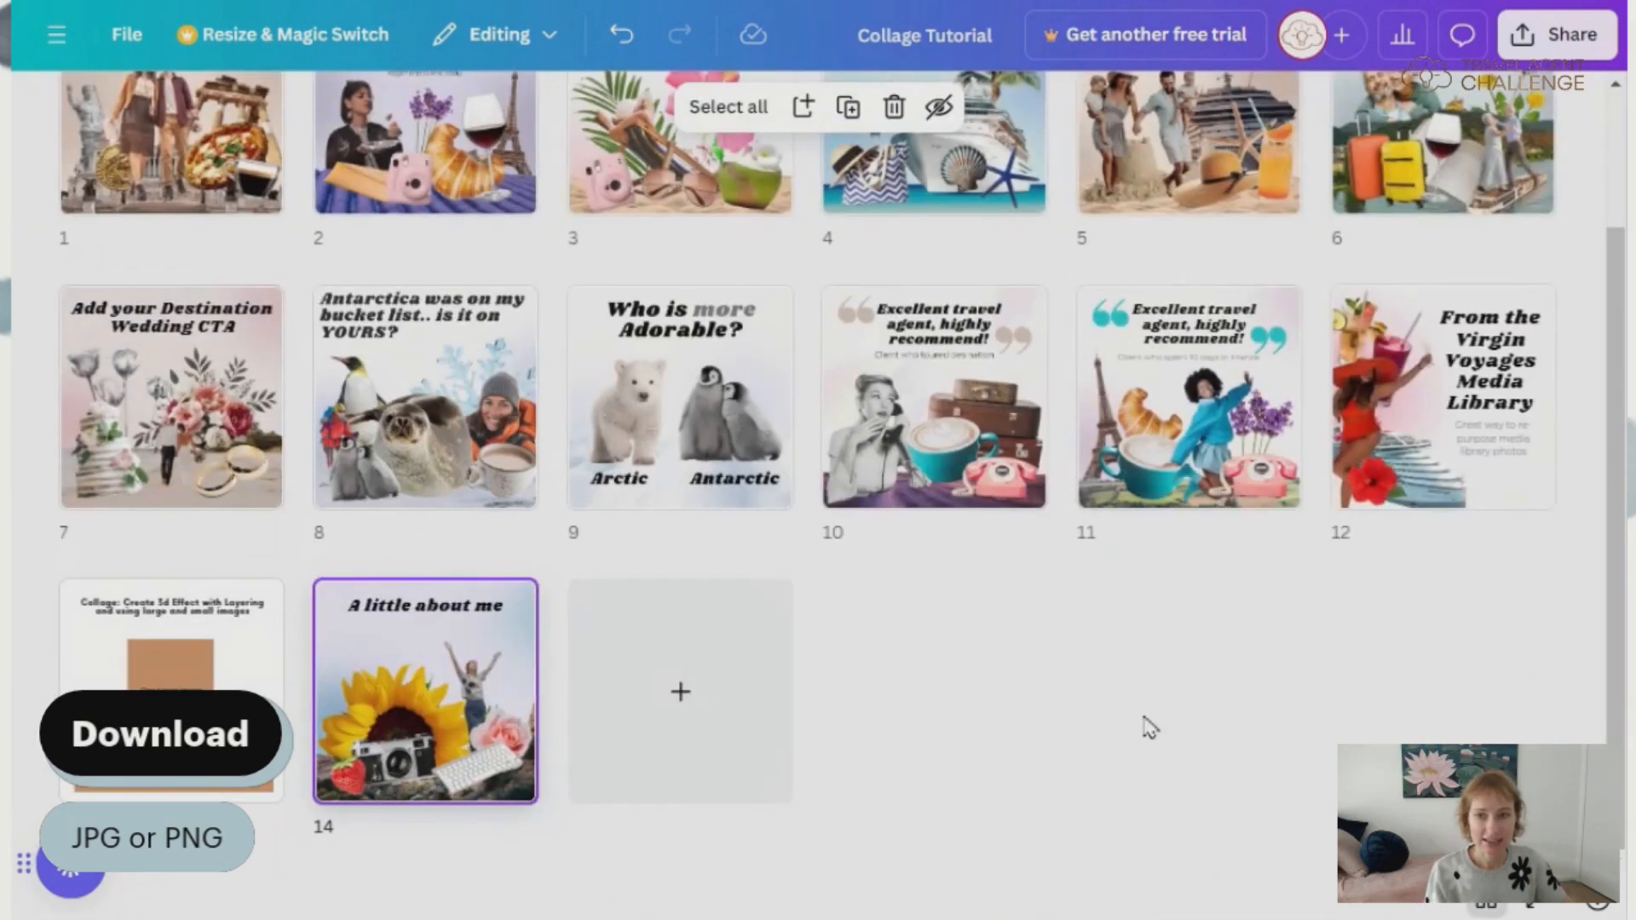
{"action": "scroll", "coordinate": [1154, 721], "scroll_direction": "up", "scroll_amount": 3}
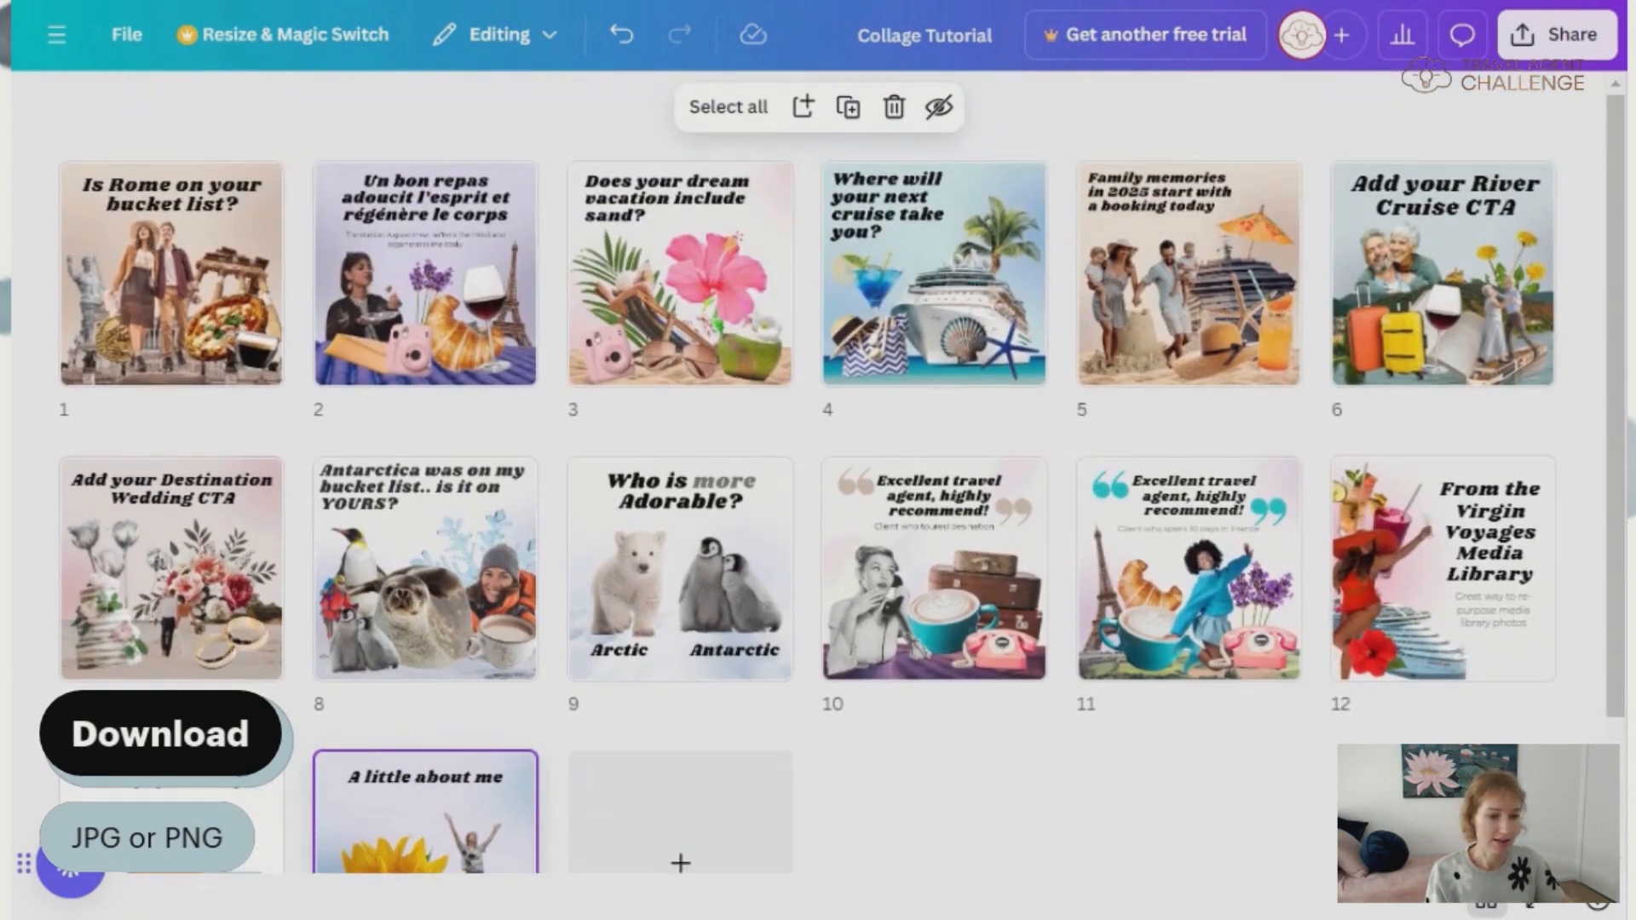